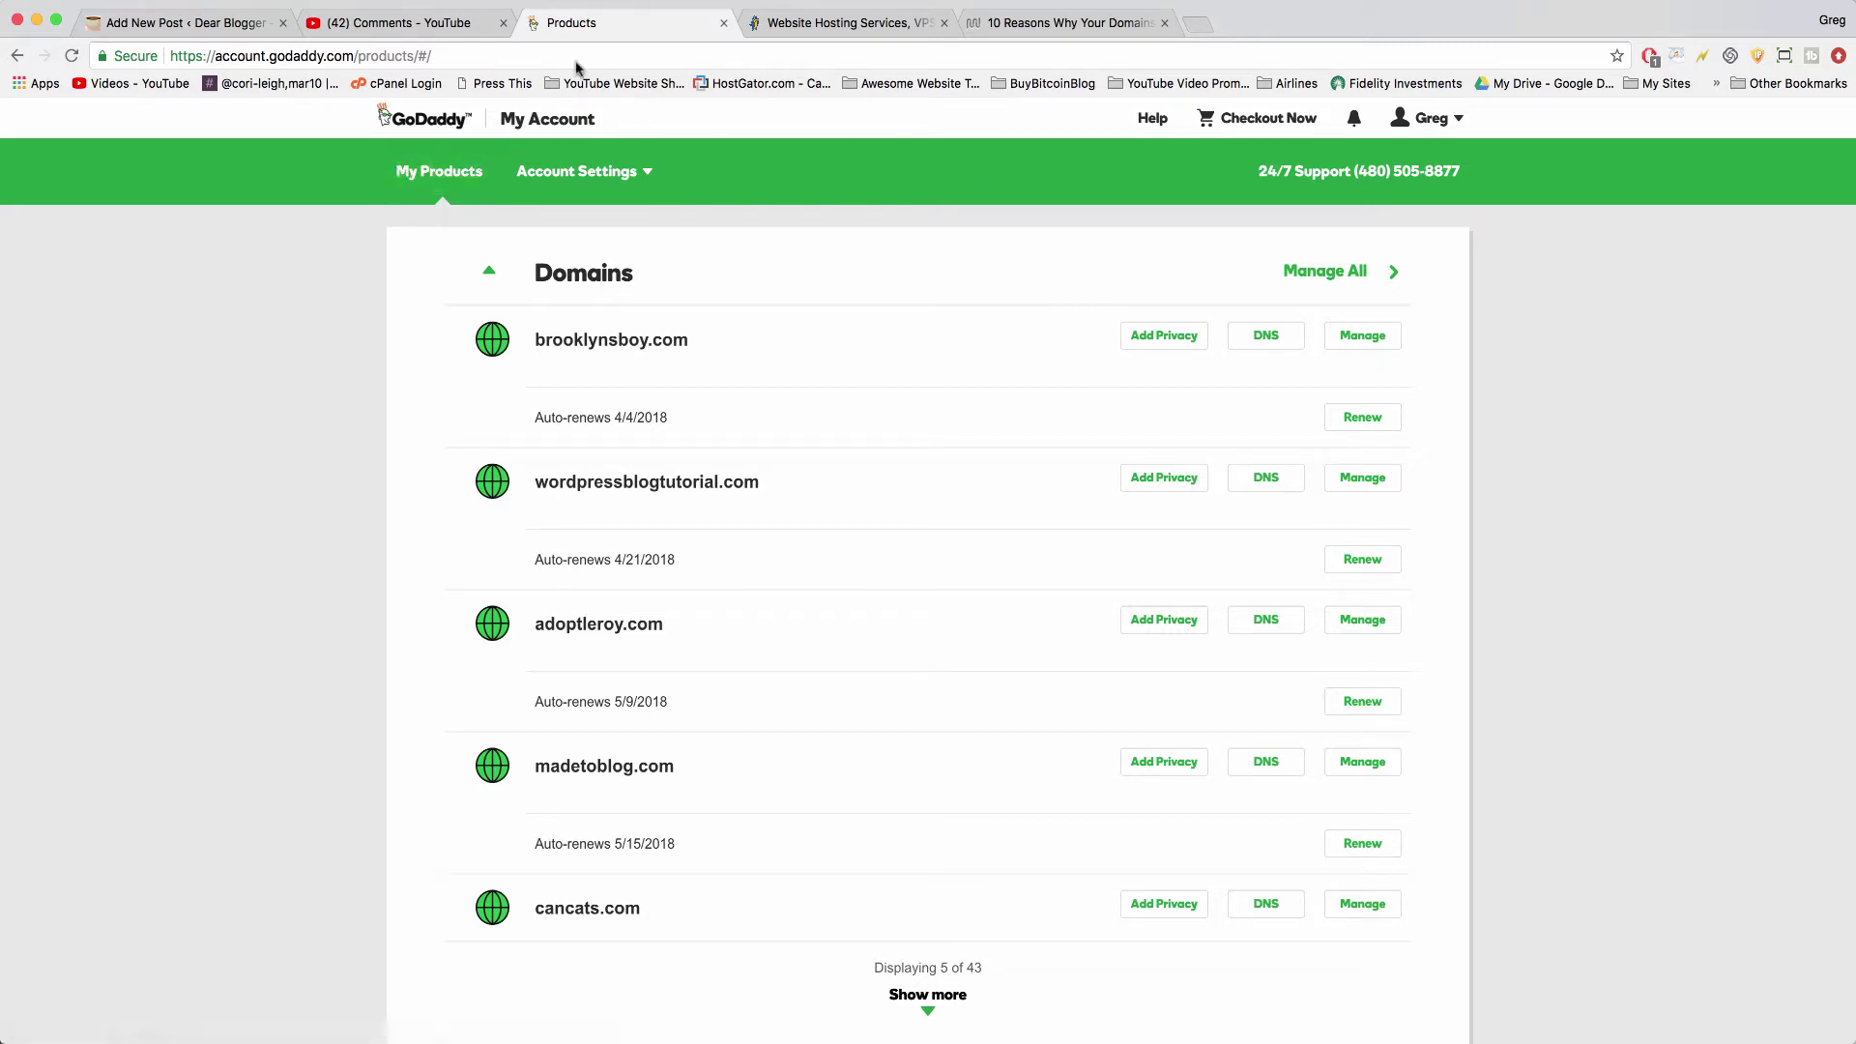
# - Compare the GoDaddy domains list, the HostGator homepage and the article on keeping domains and hosting separate
pyautogui.click(807, 15)
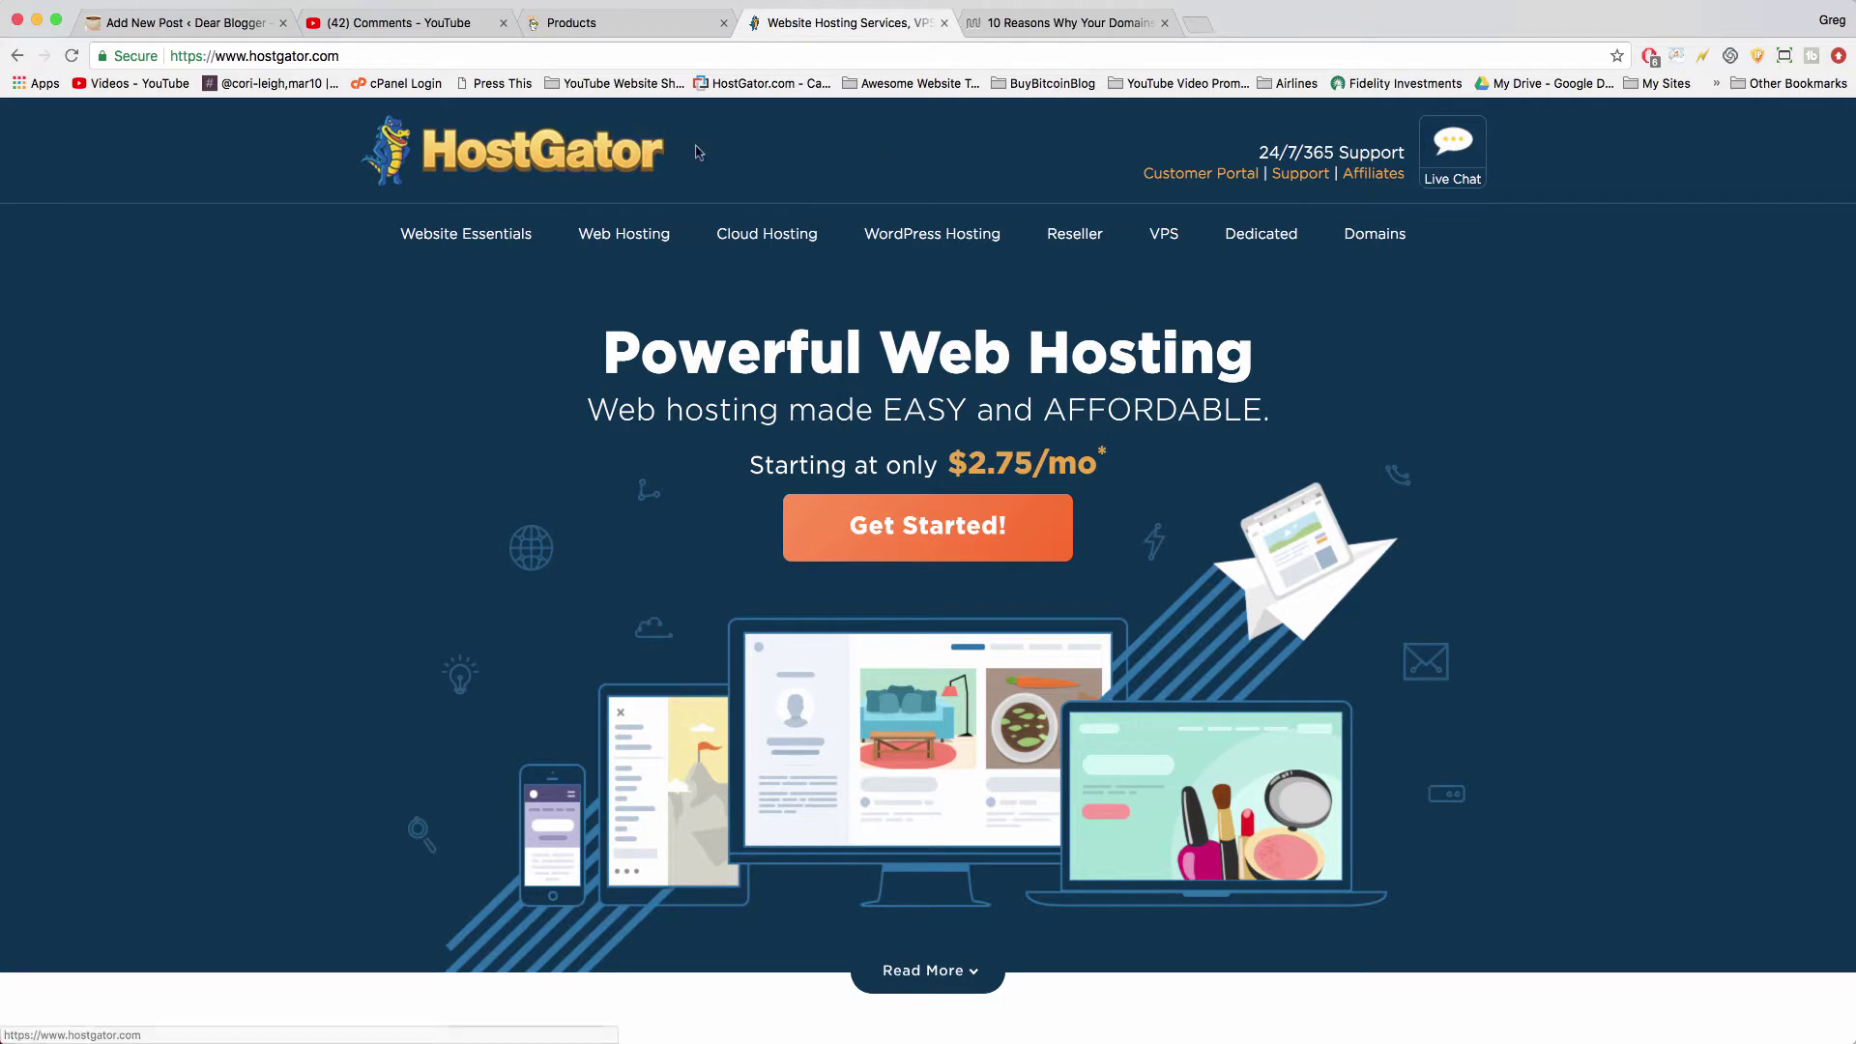
pyautogui.click(623, 23)
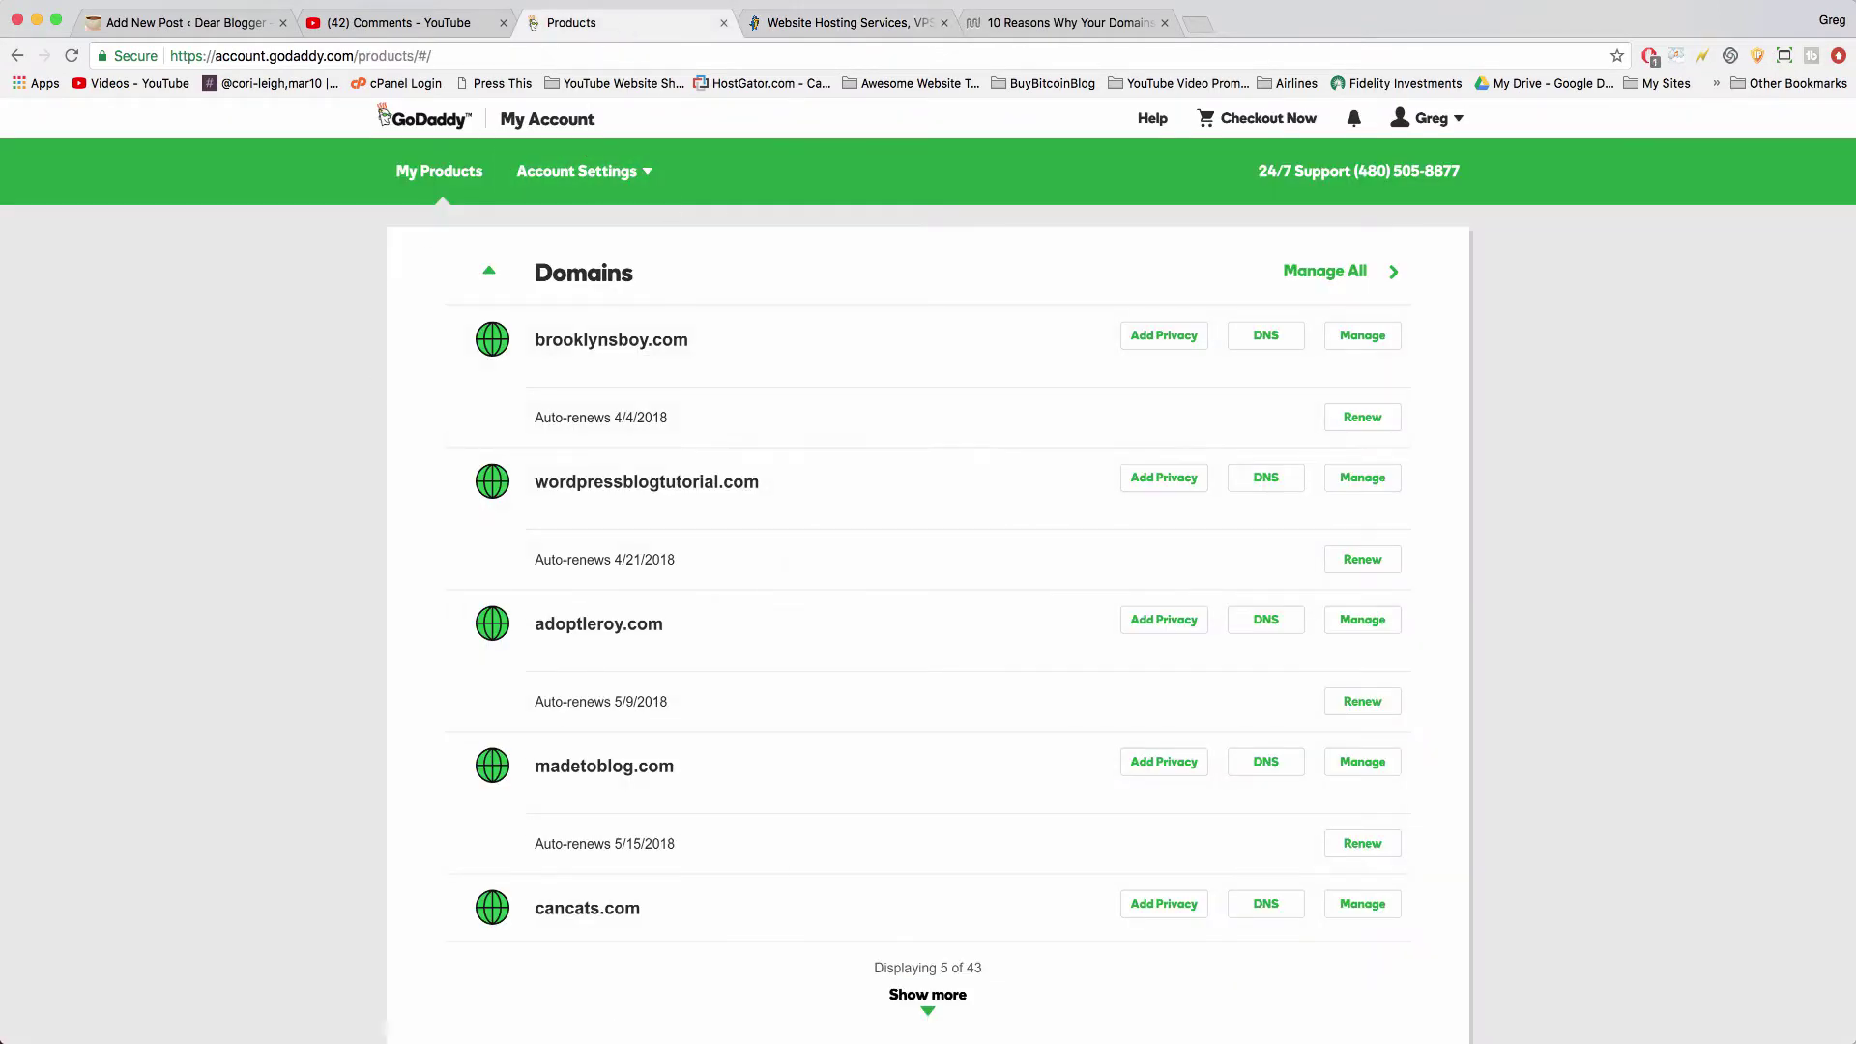
pyautogui.click(876, 23)
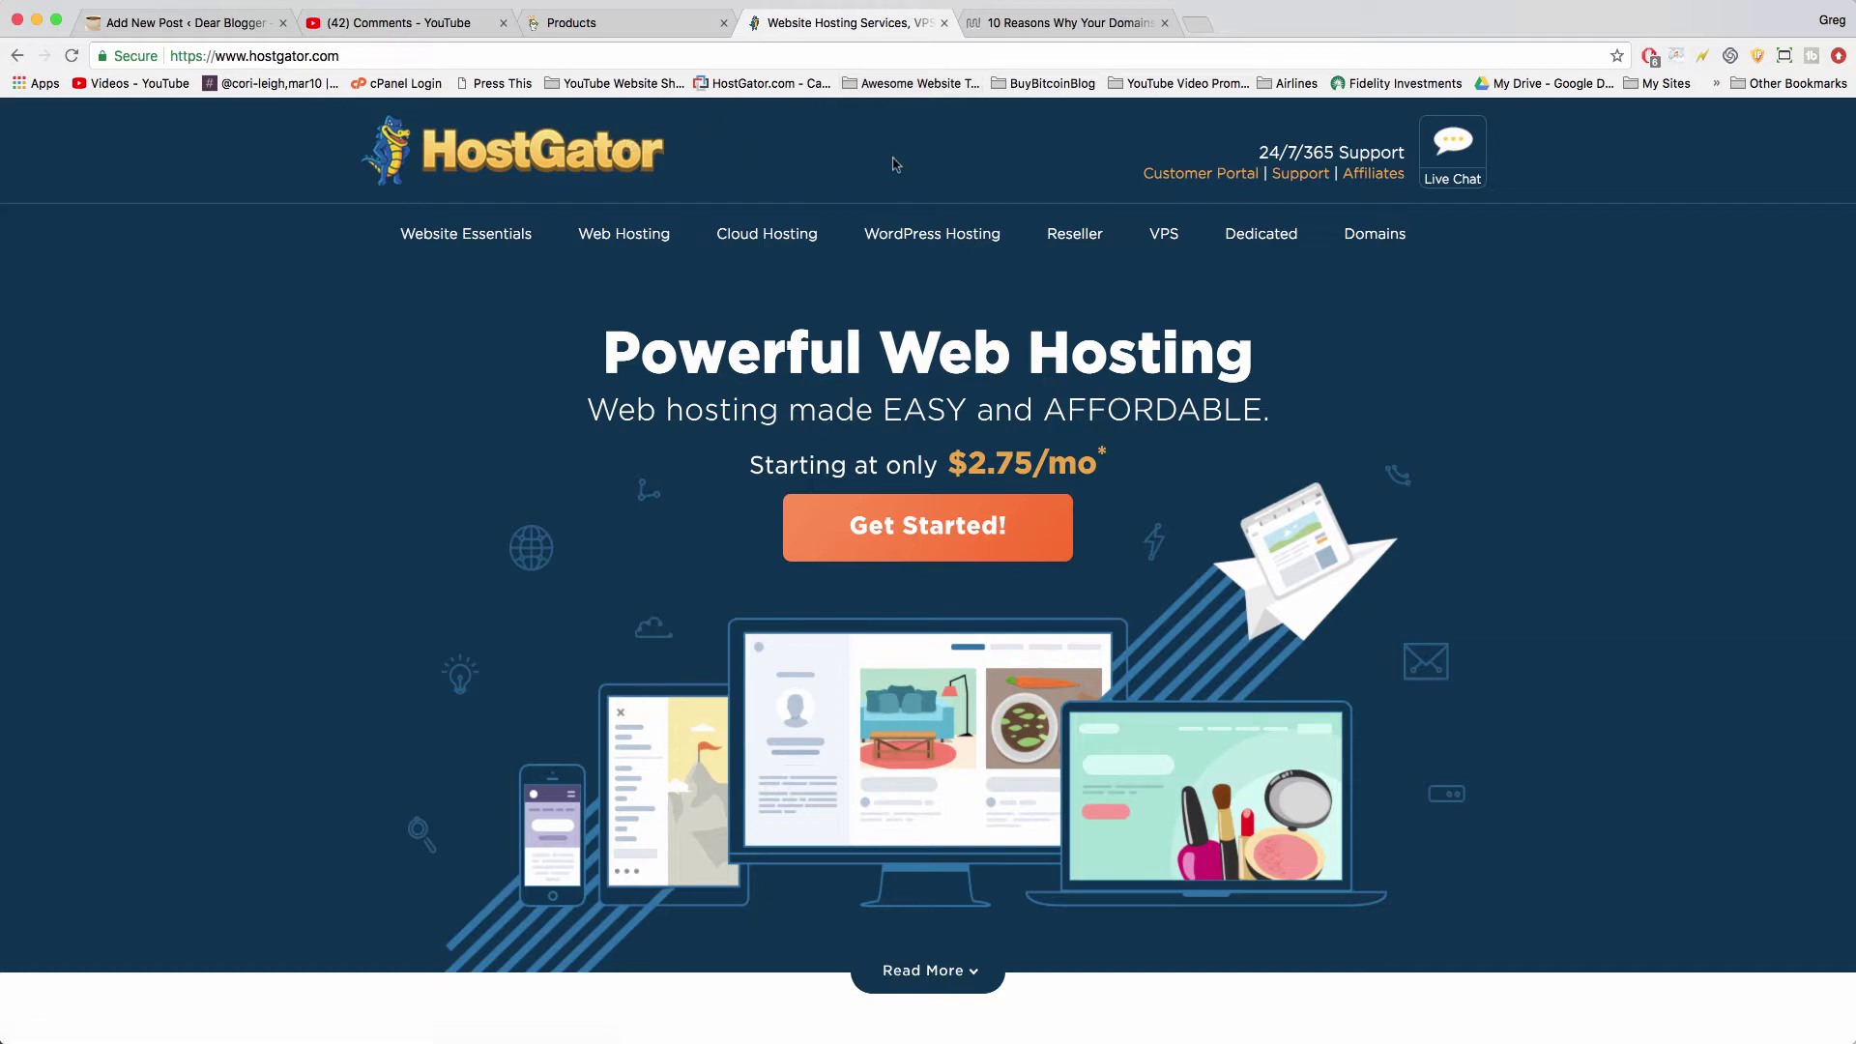
pyautogui.click(652, 24)
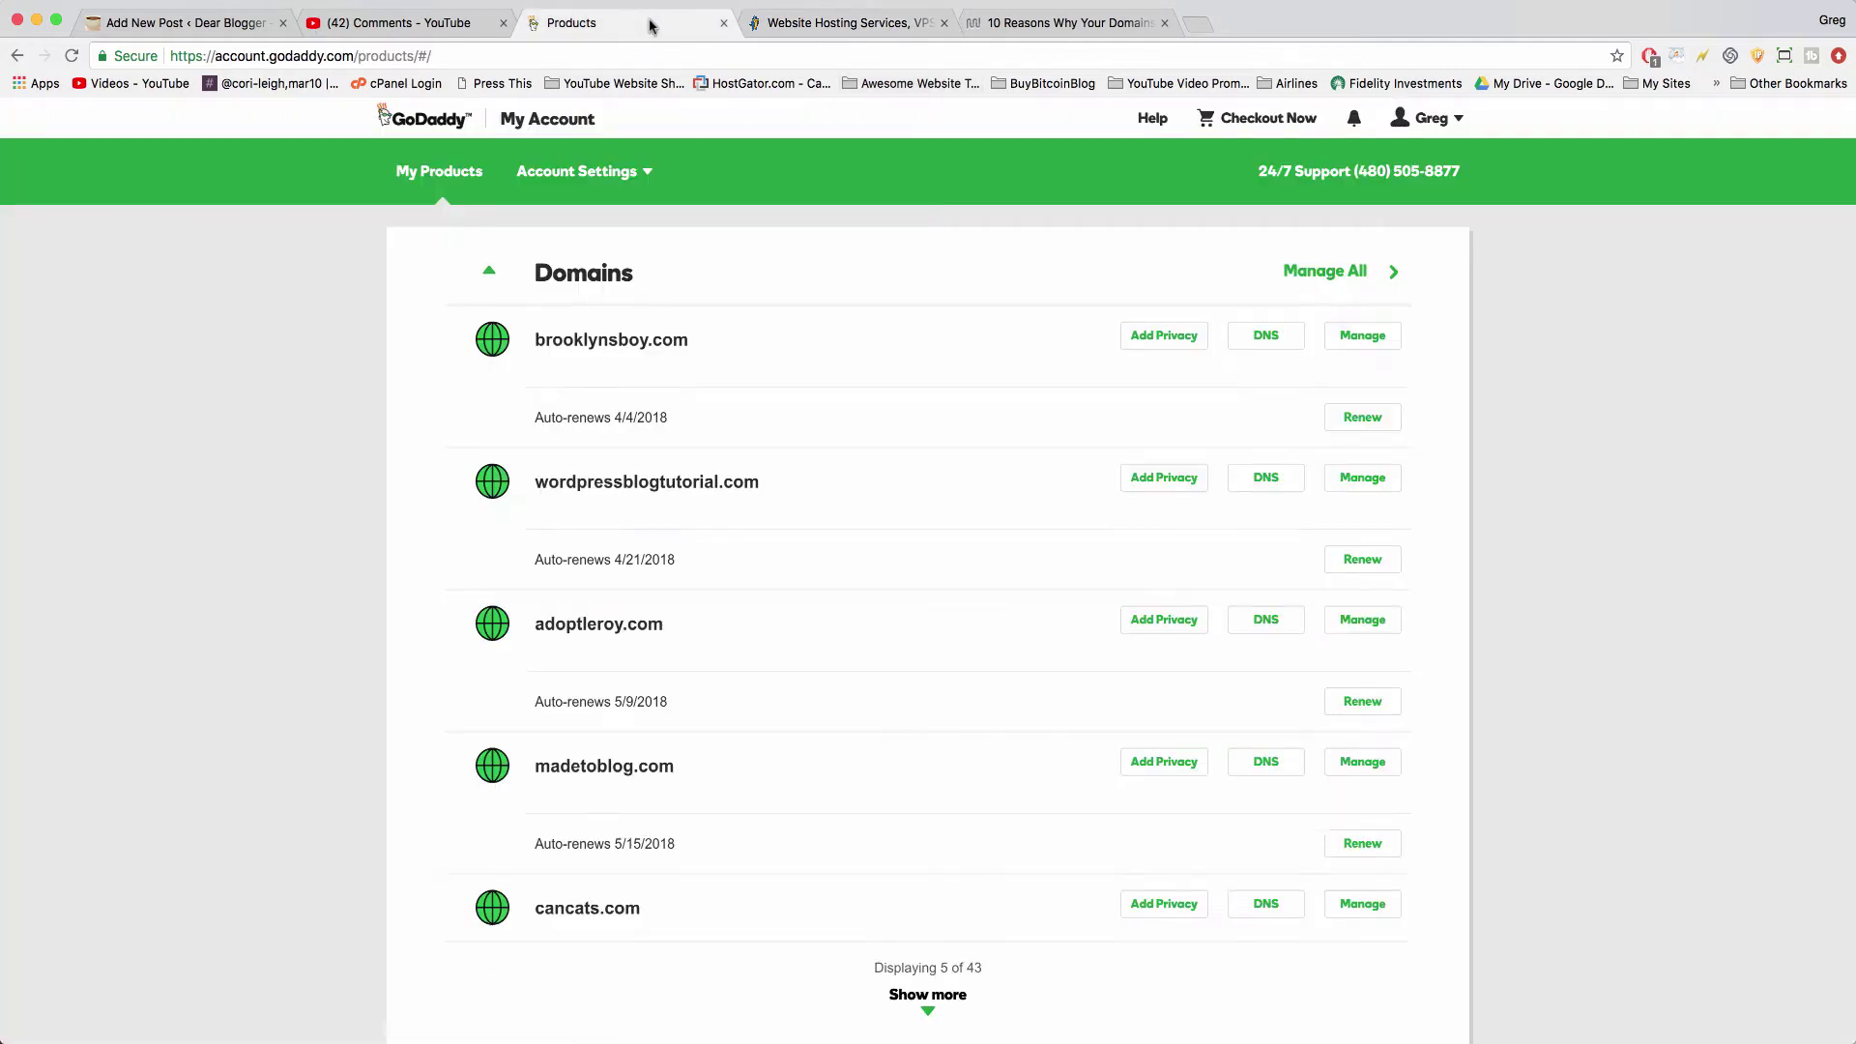
pyautogui.click(1064, 22)
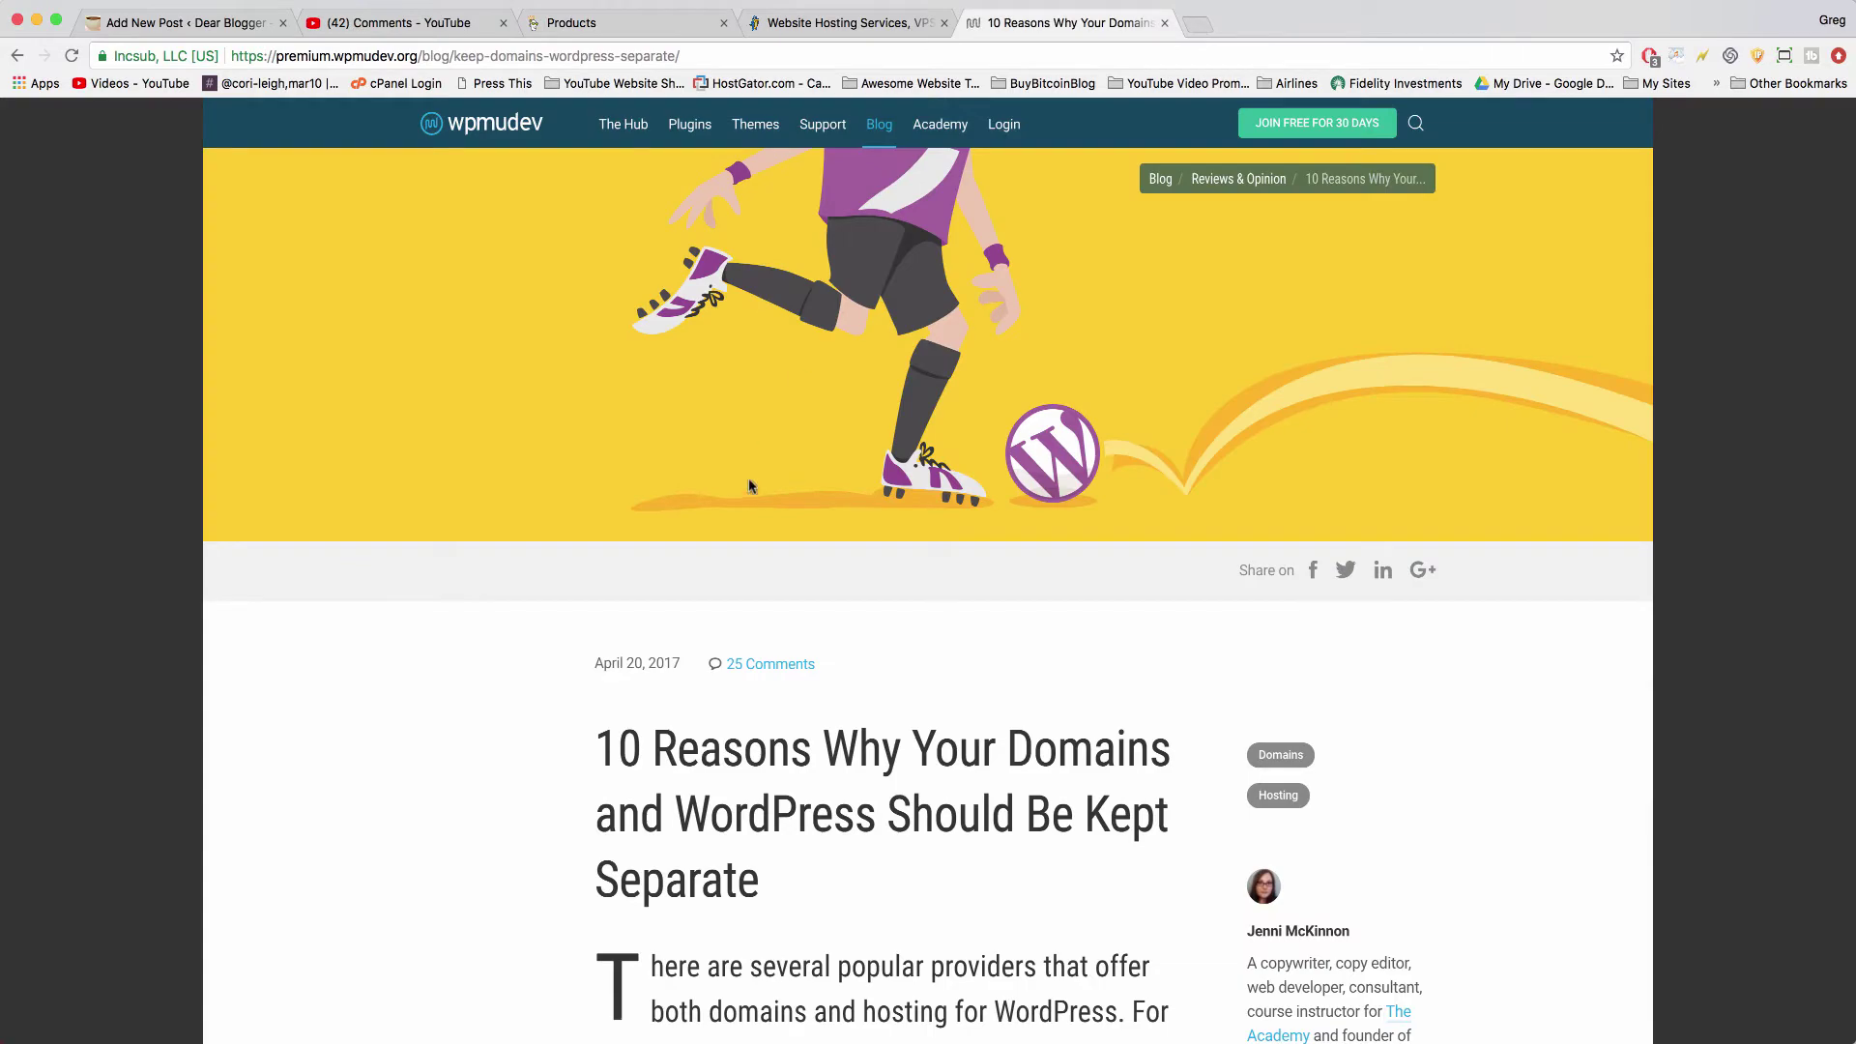
pyautogui.scroll(-10, 704, 786)
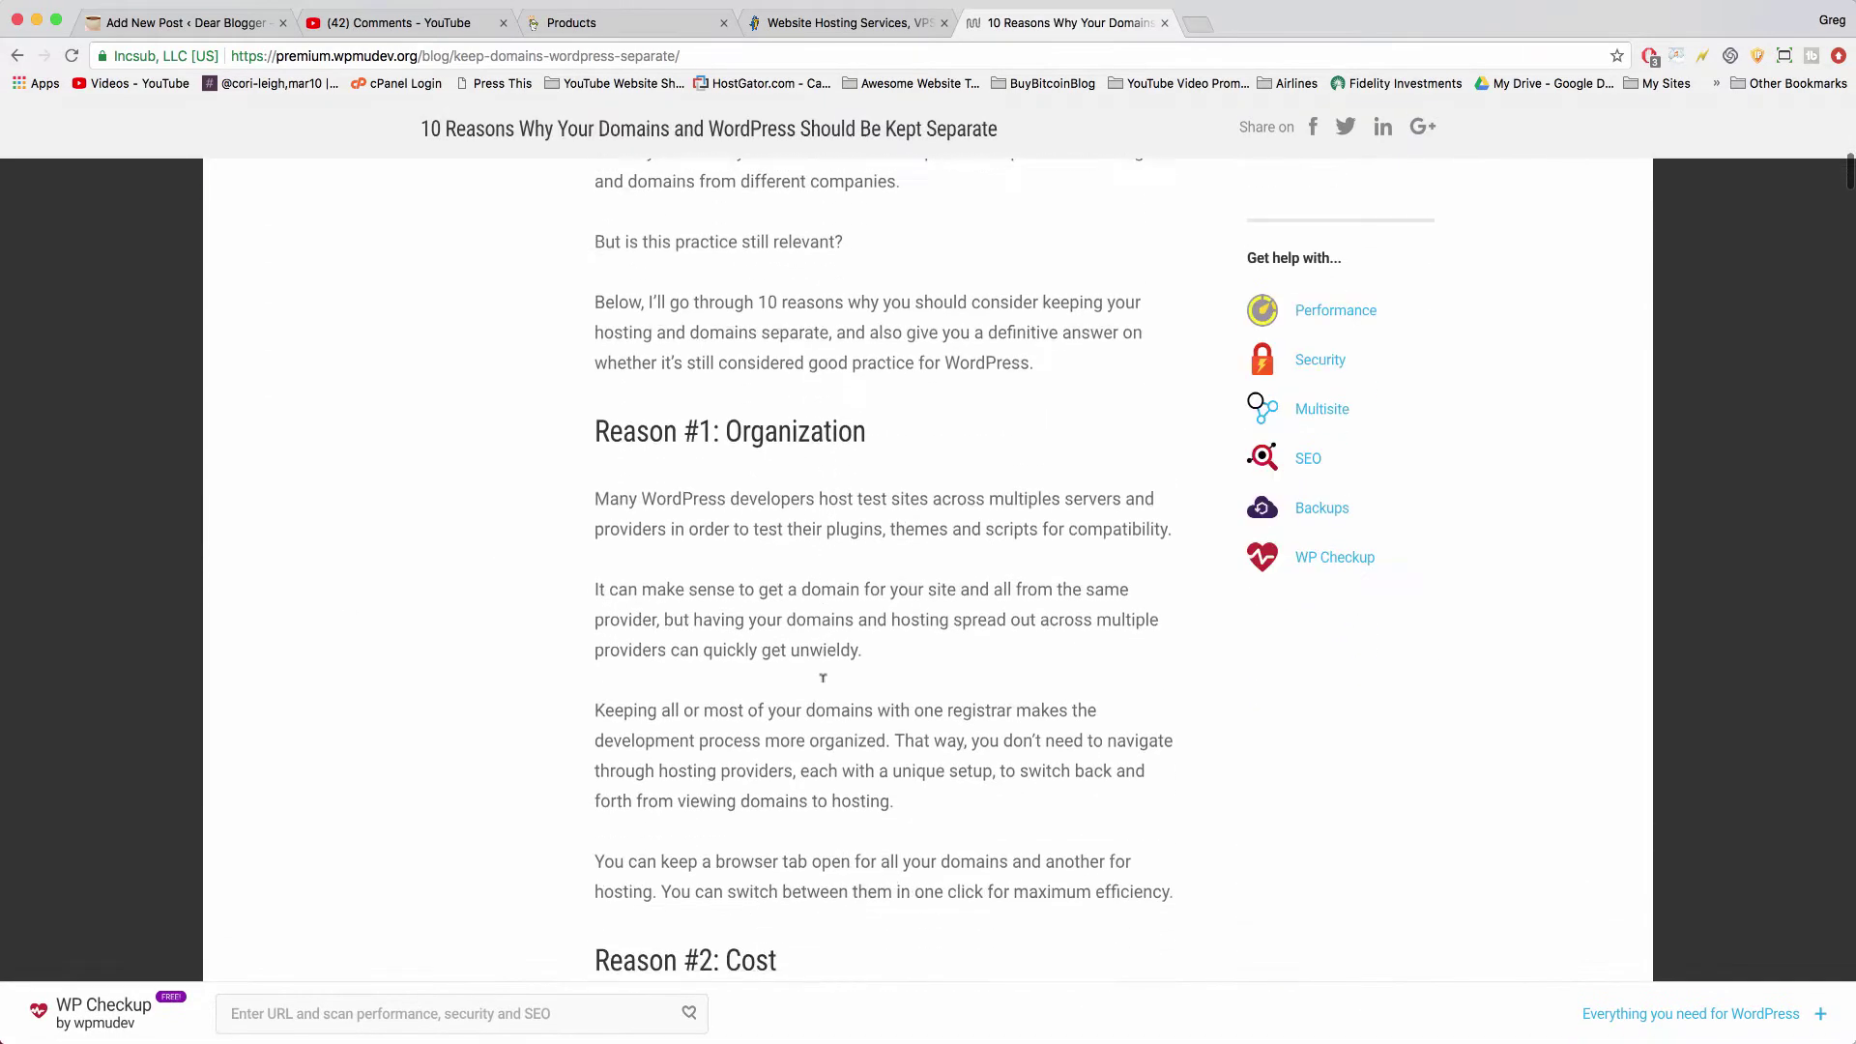
pyautogui.scroll(4, 822, 676)
pyautogui.scroll(8, 823, 677)
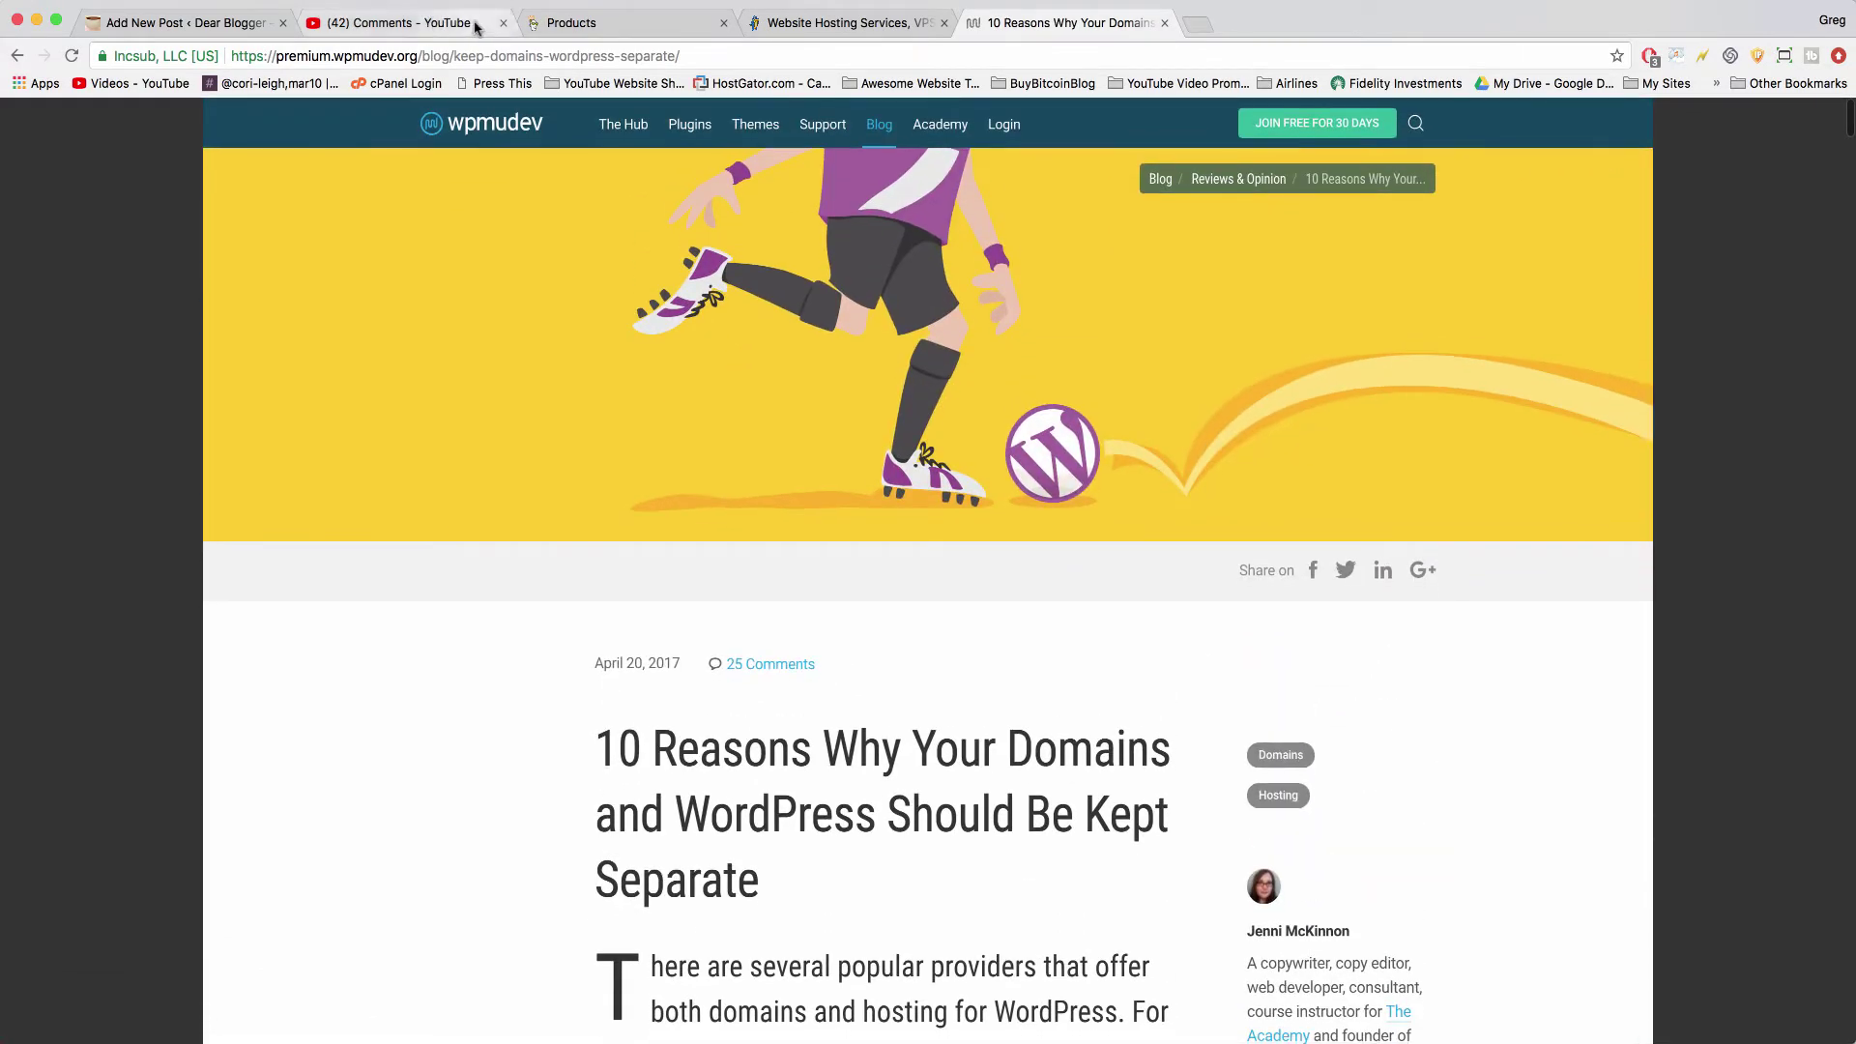
pyautogui.click(570, 23)
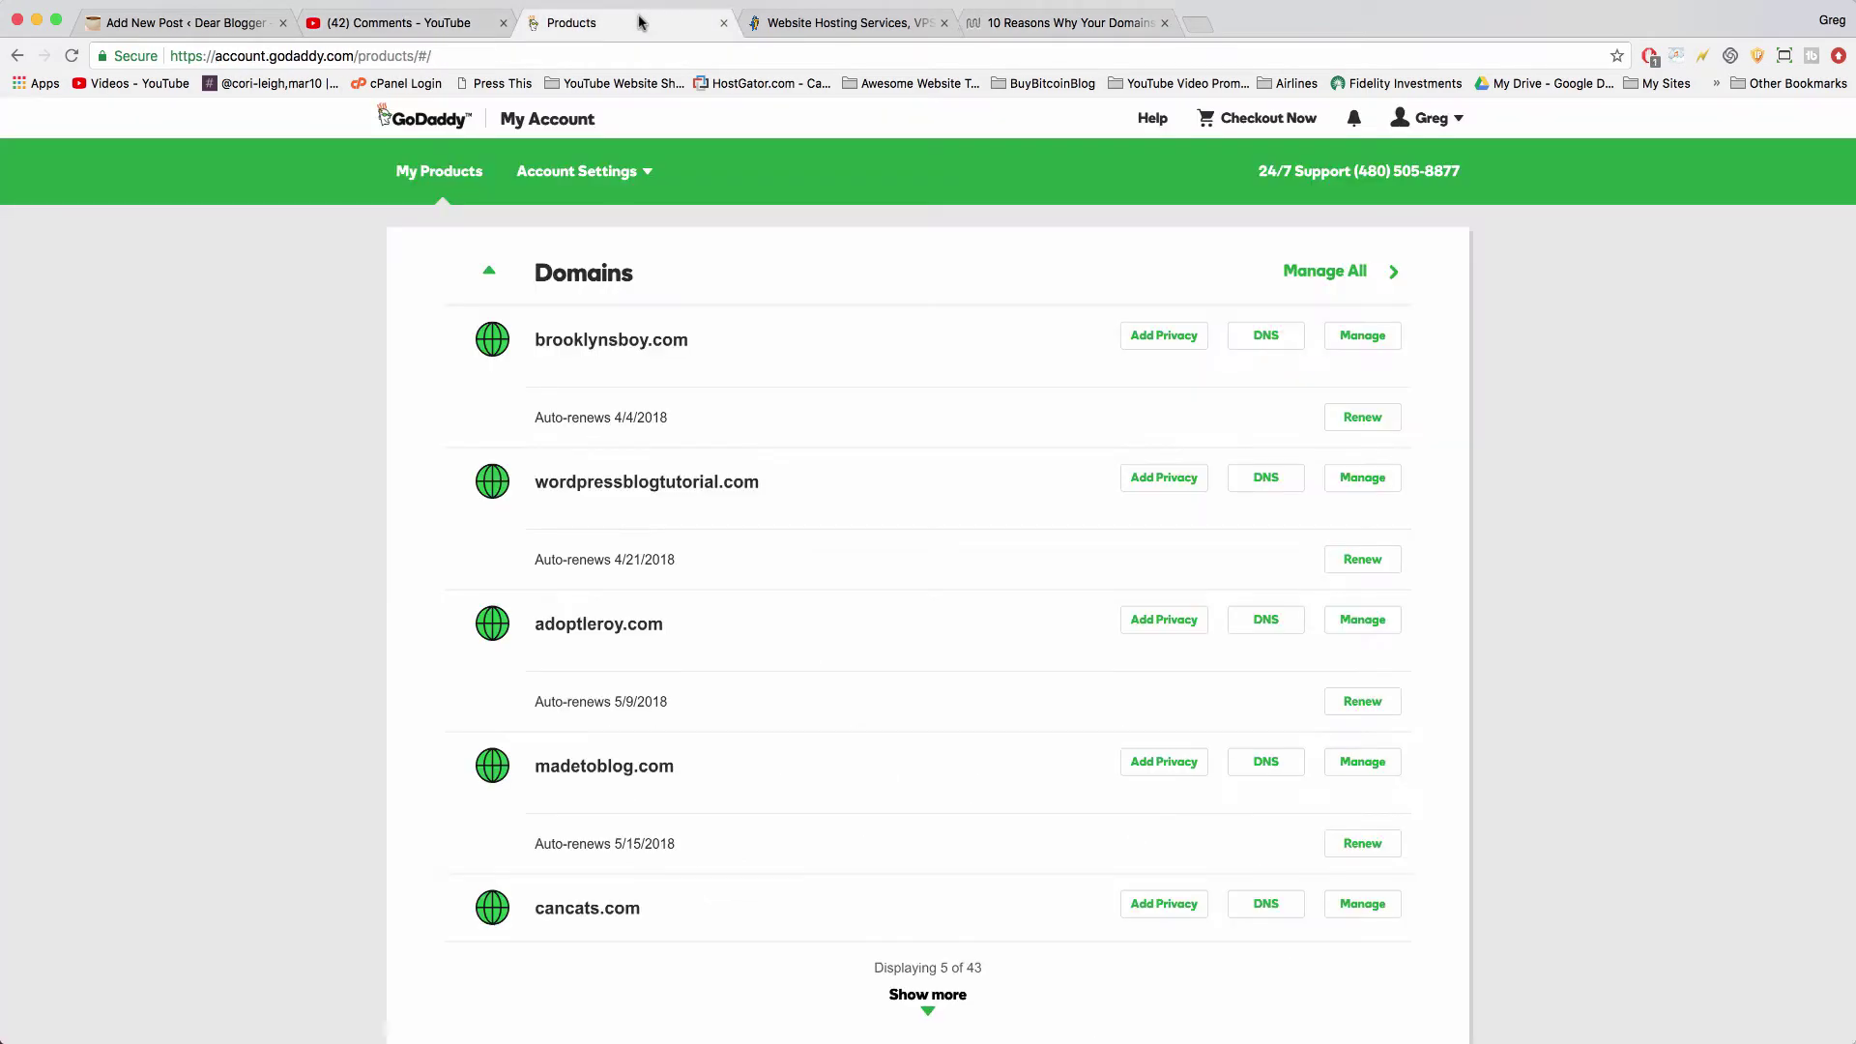
# - Check the YouTube comments, then settle on the HostGator homepage advertising hosting from $2.75/mo
pyautogui.click(400, 23)
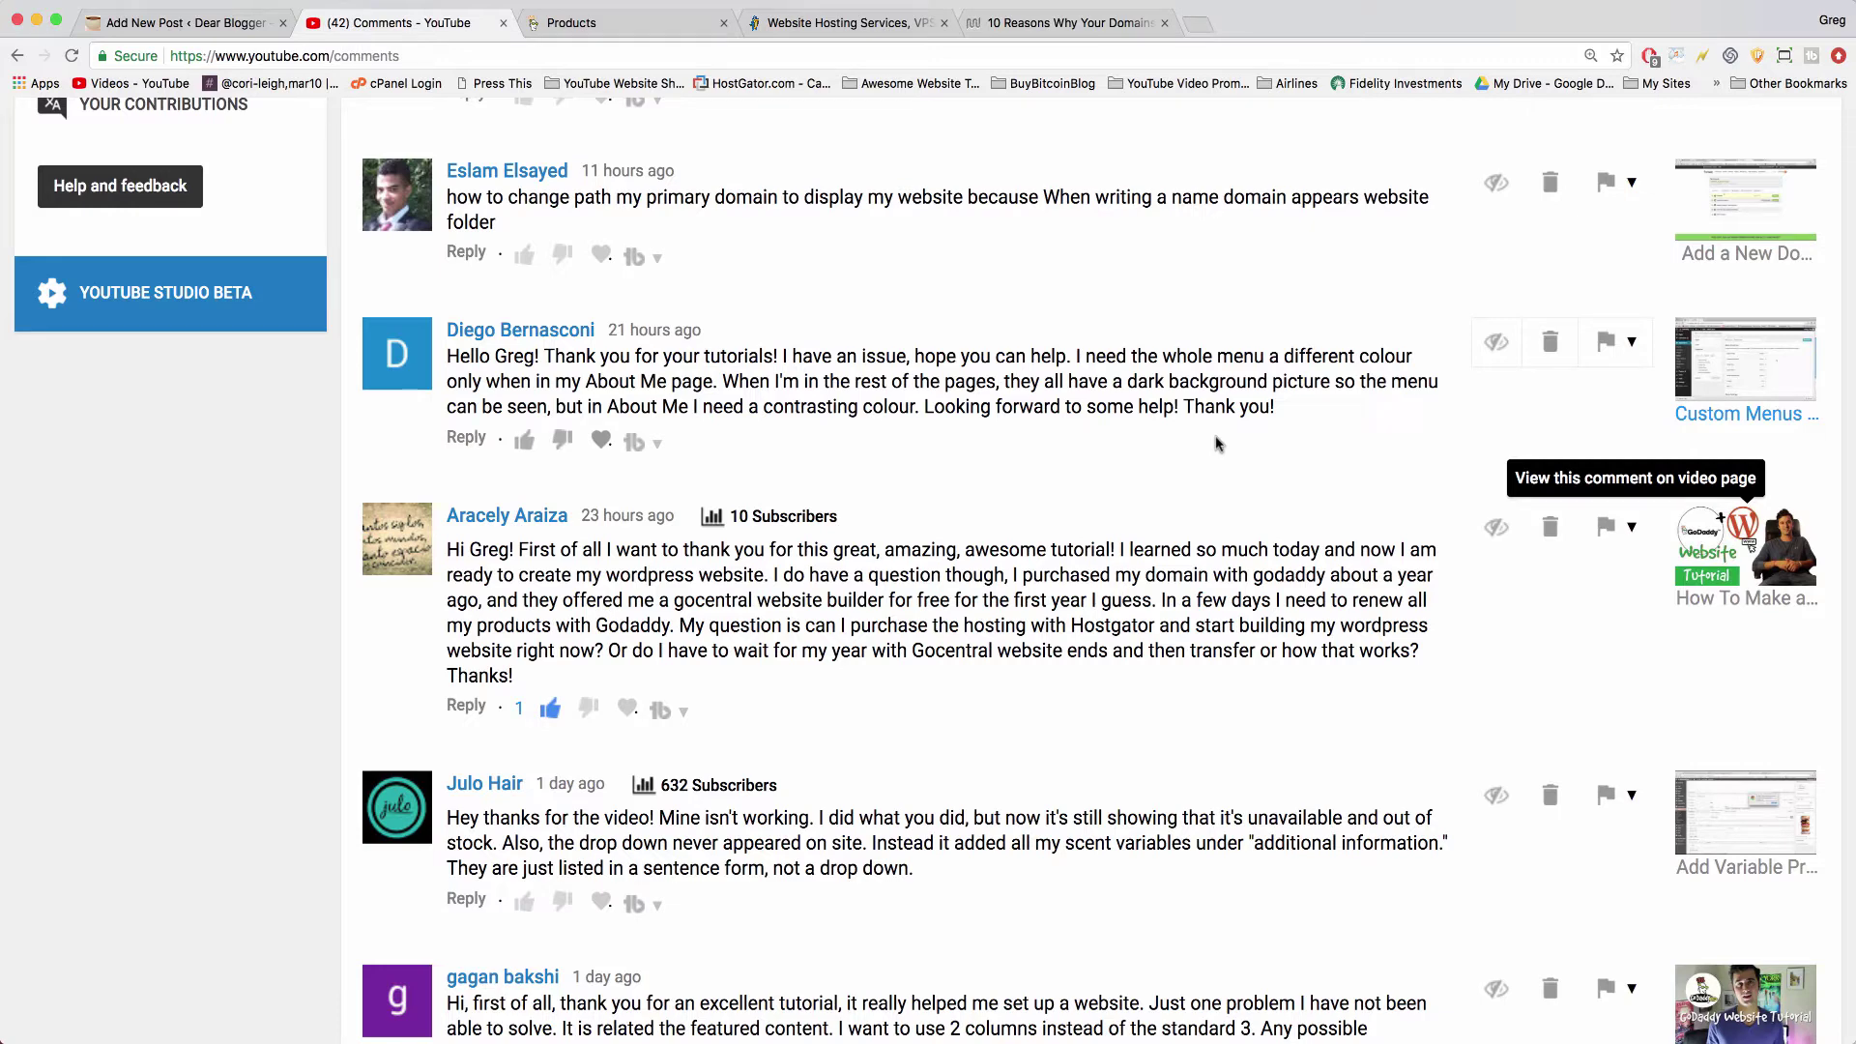
pyautogui.click(650, 23)
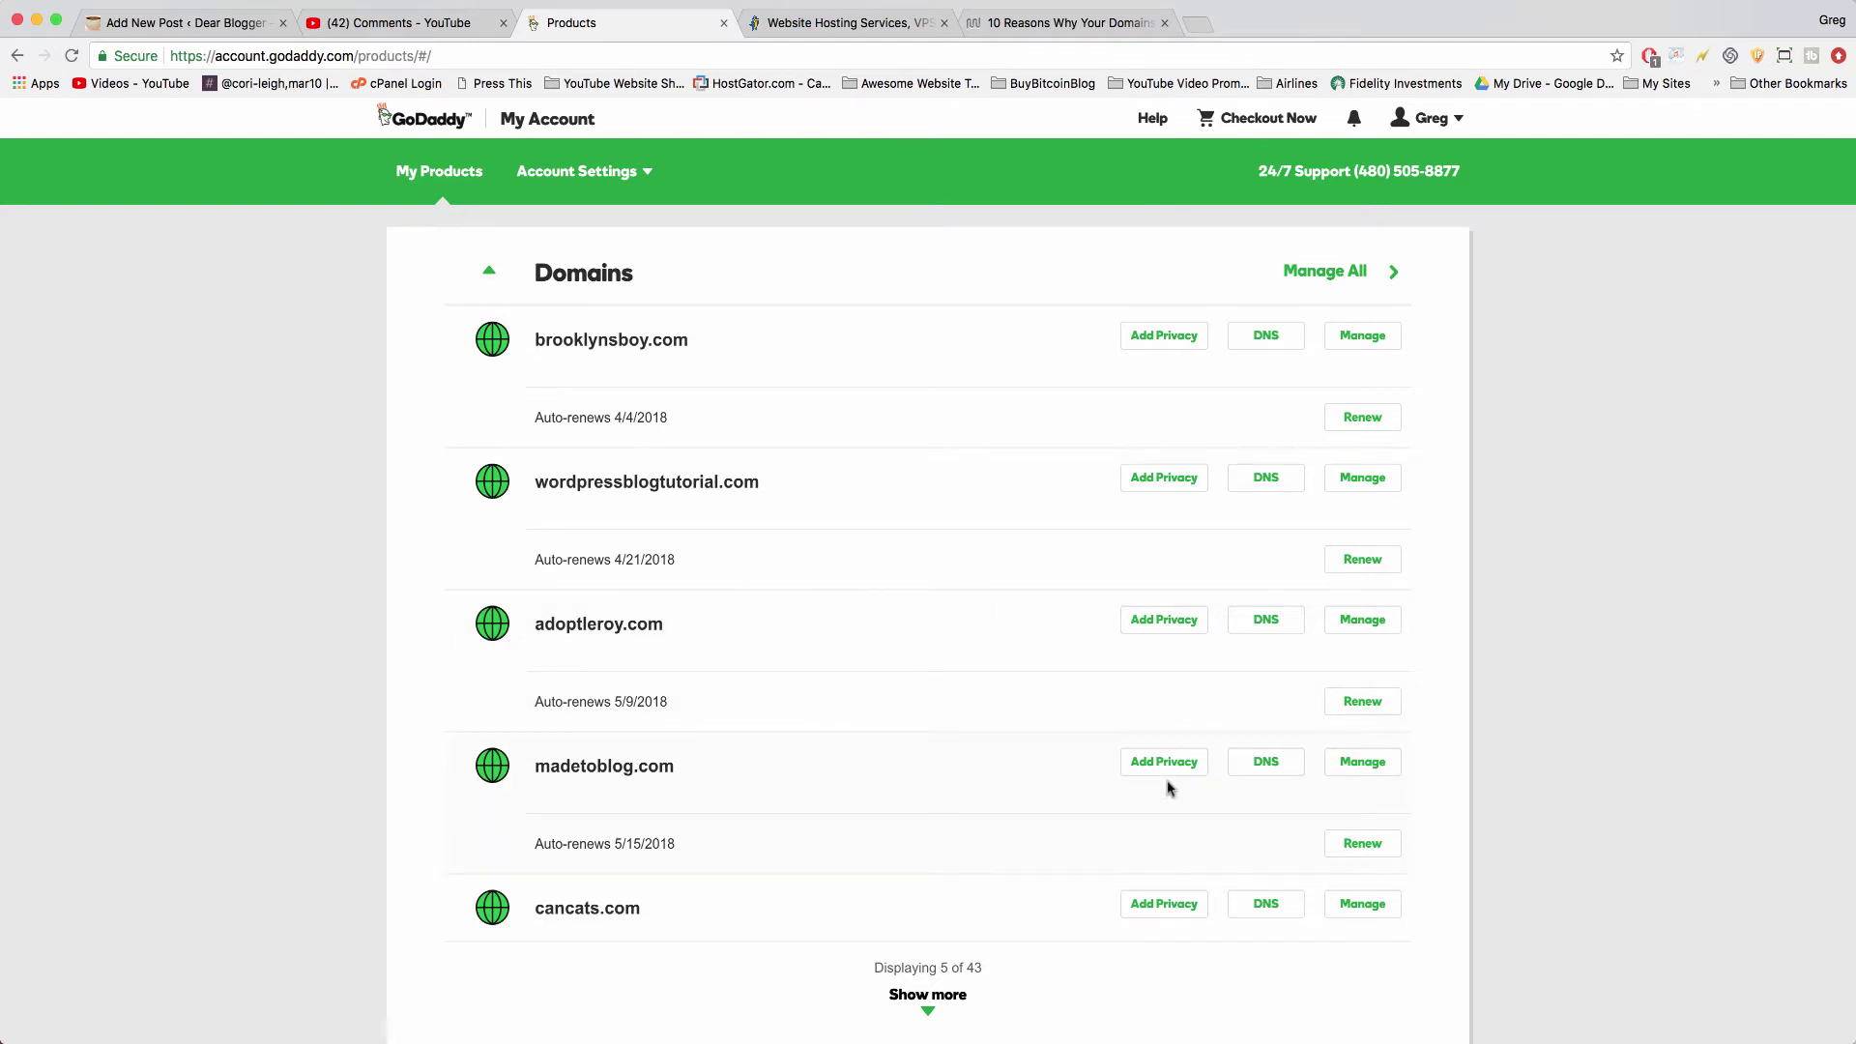
pyautogui.click(840, 26)
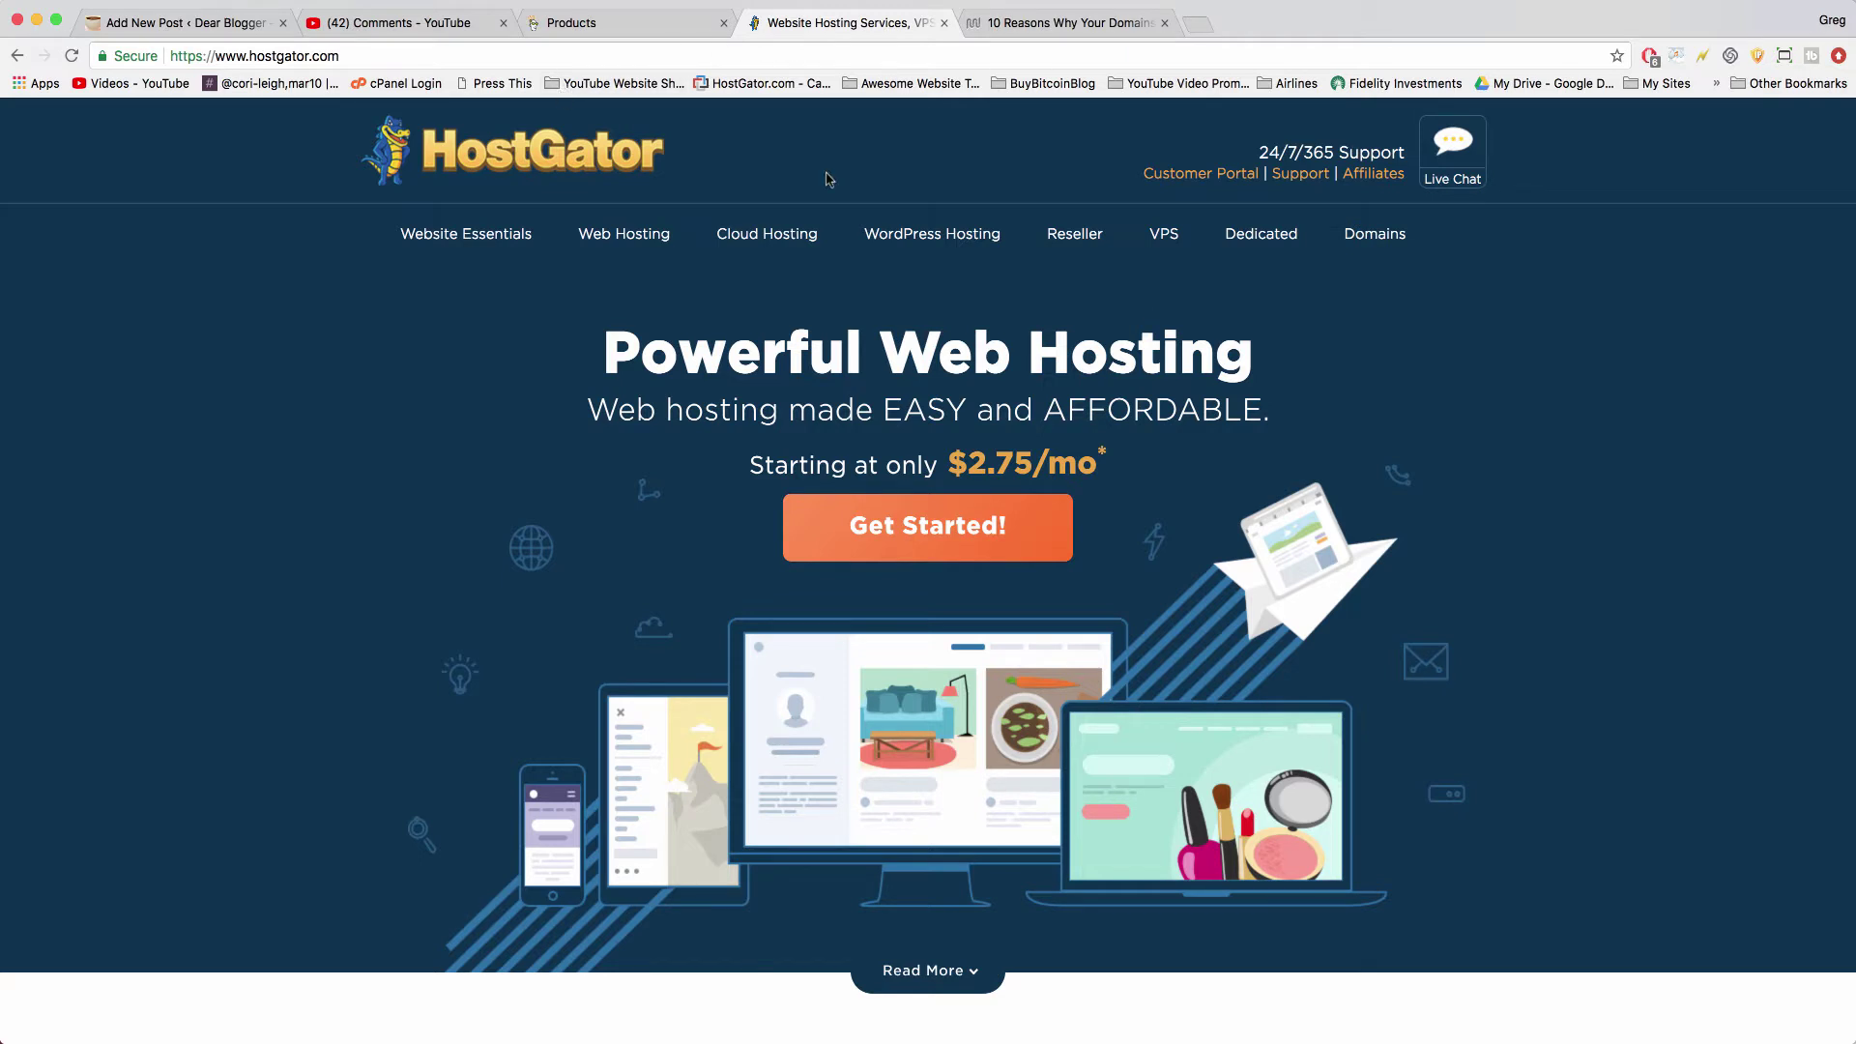
pyautogui.click(612, 26)
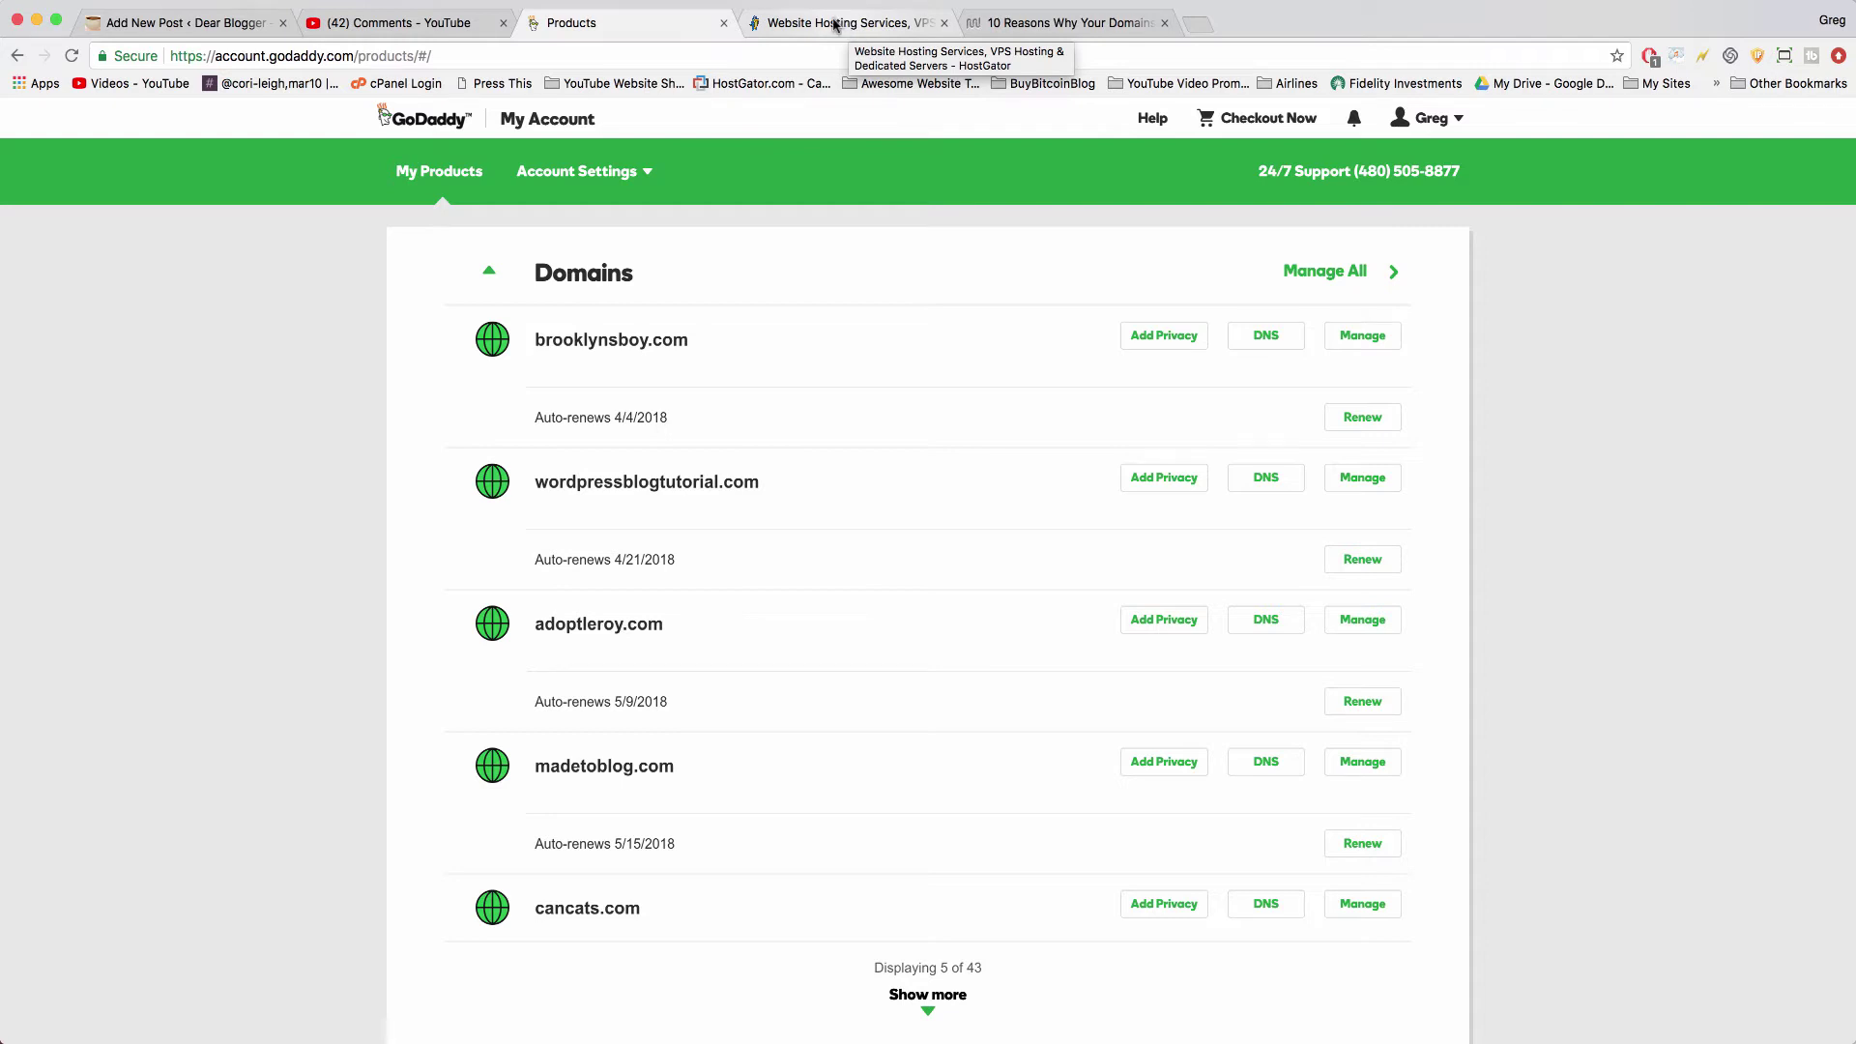
pyautogui.click(835, 25)
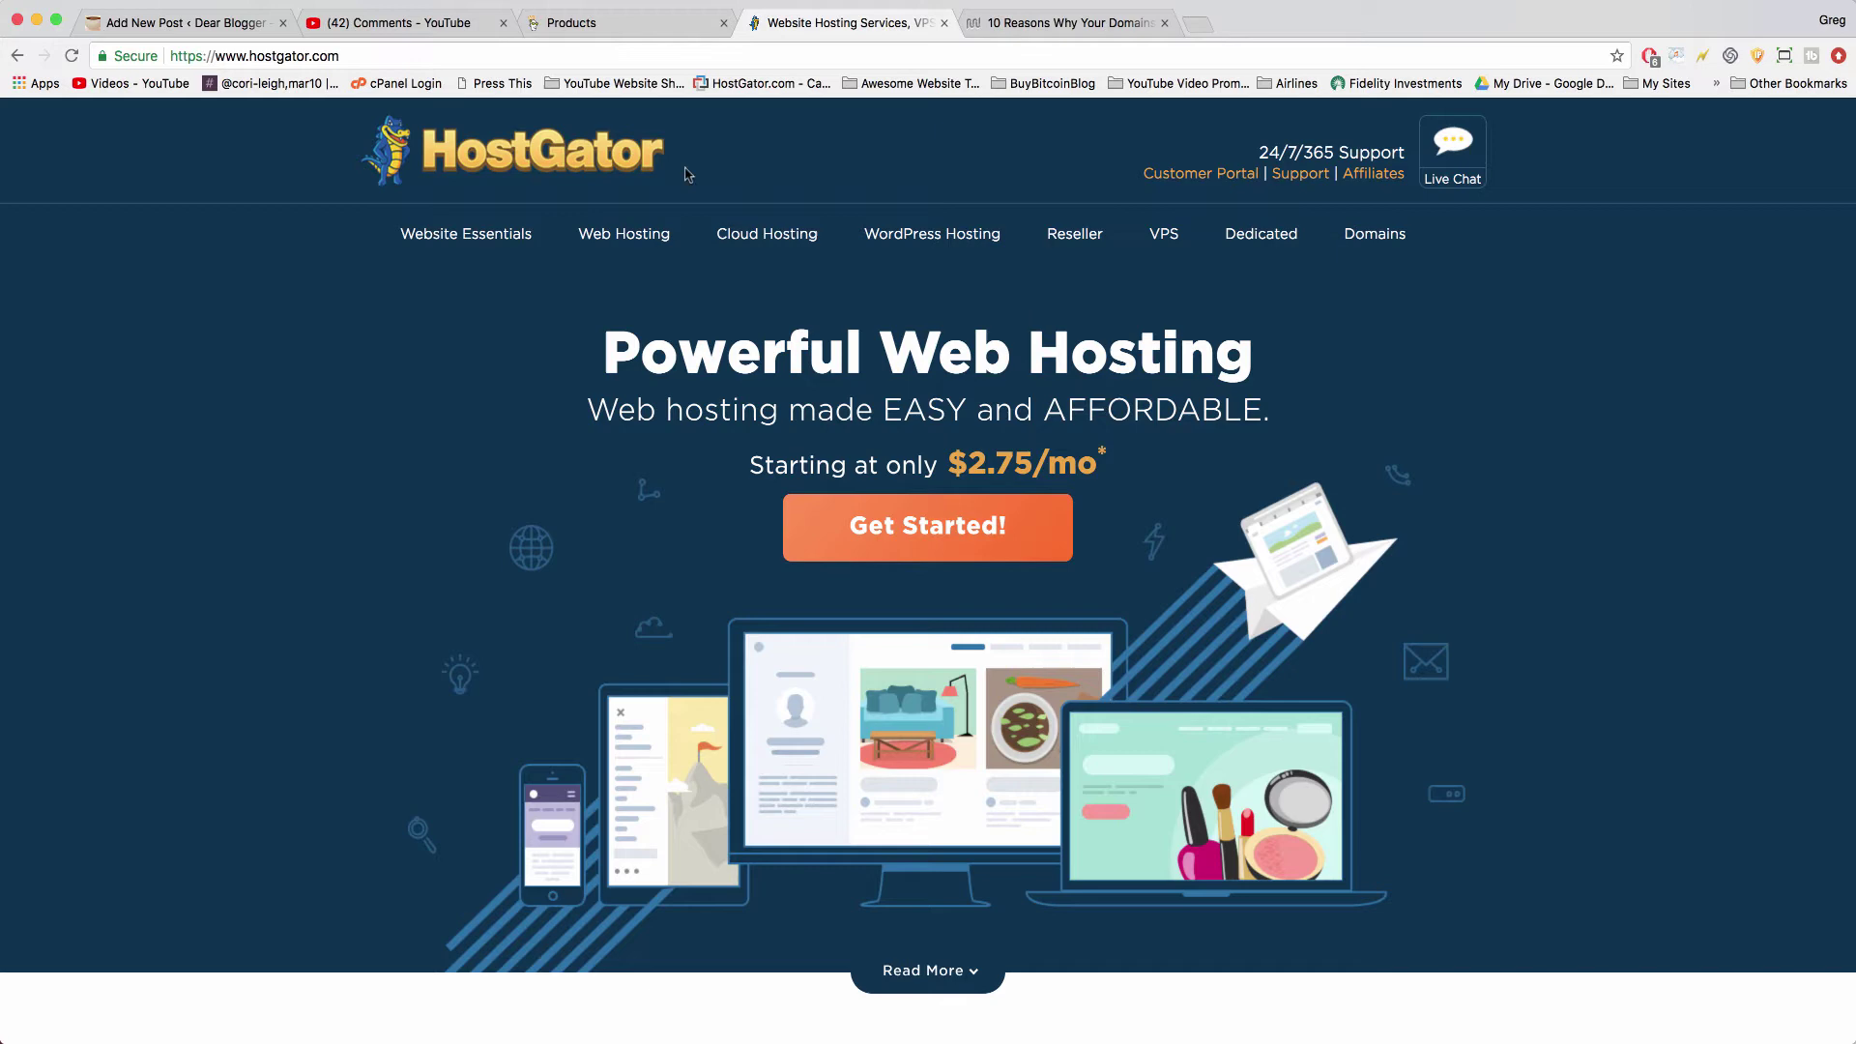
# - Sign up for Hatchling, adding thatdomainnameyougotfromgodaddy.com as an already-owned primary domain
pyautogui.click(918, 539)
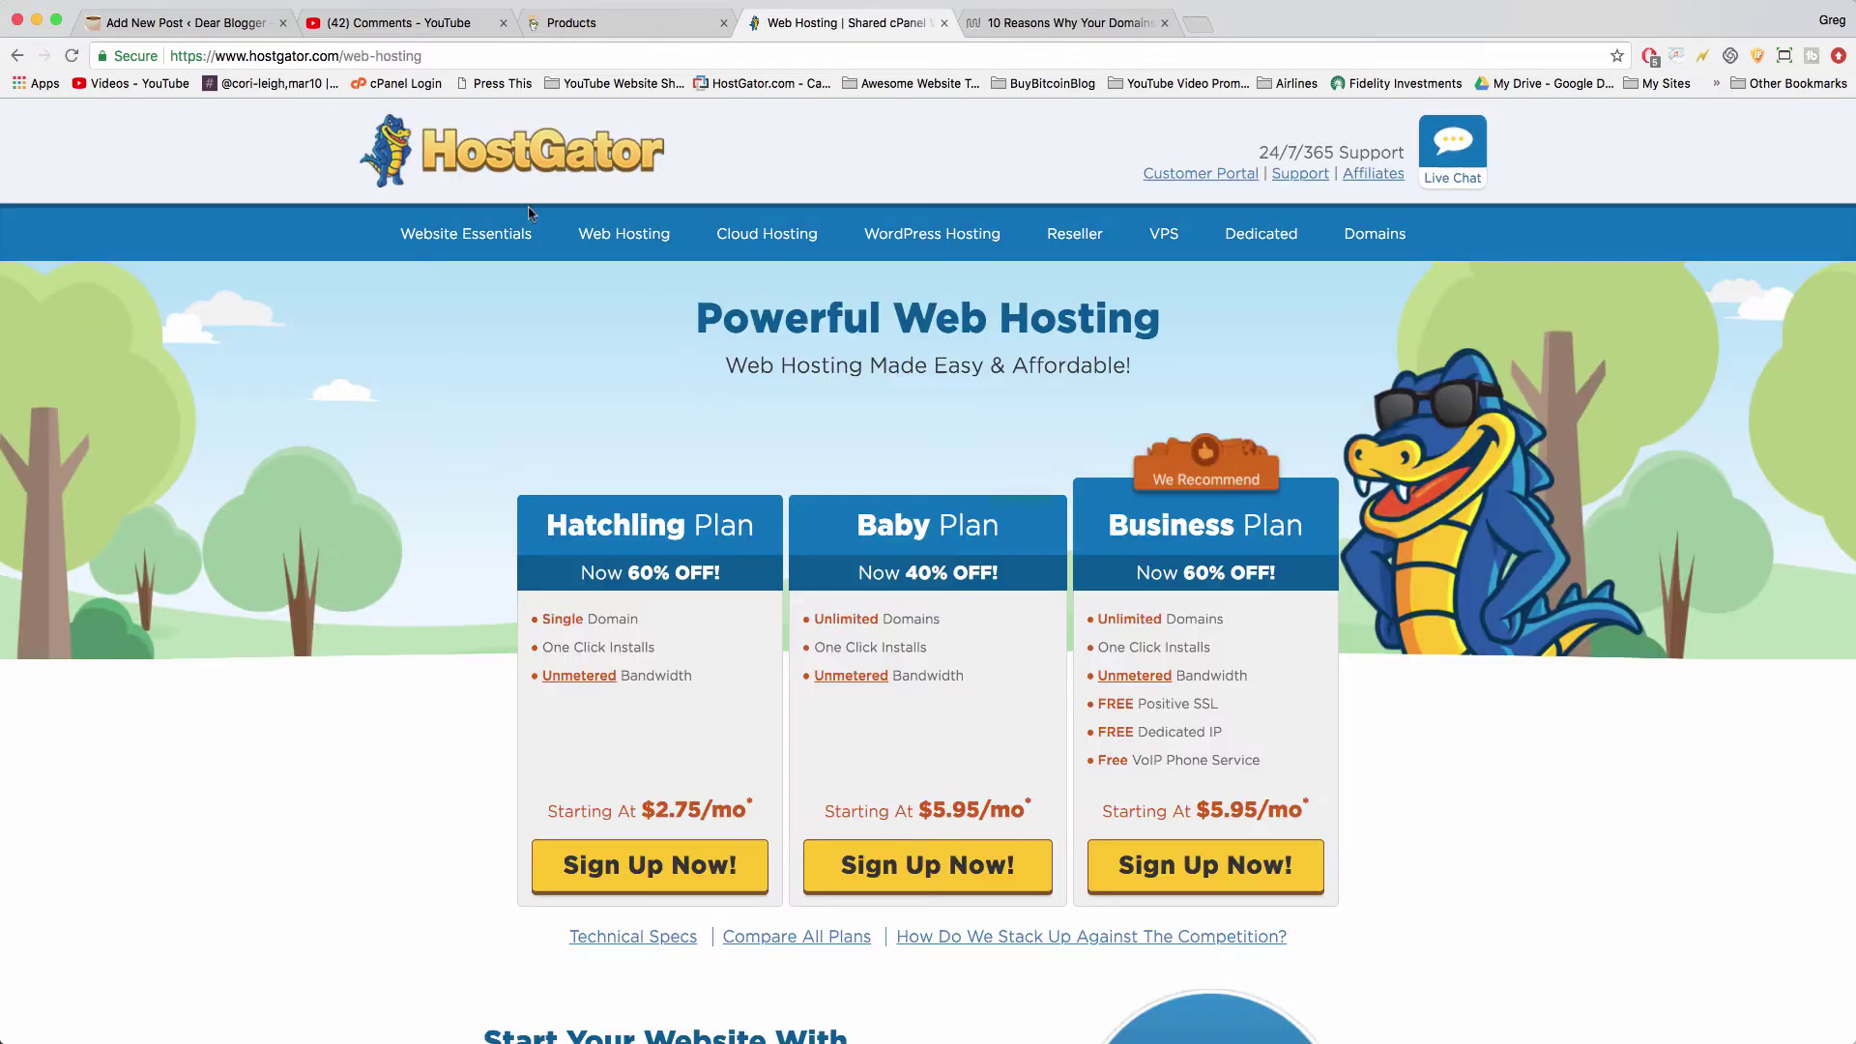
pyautogui.click(654, 877)
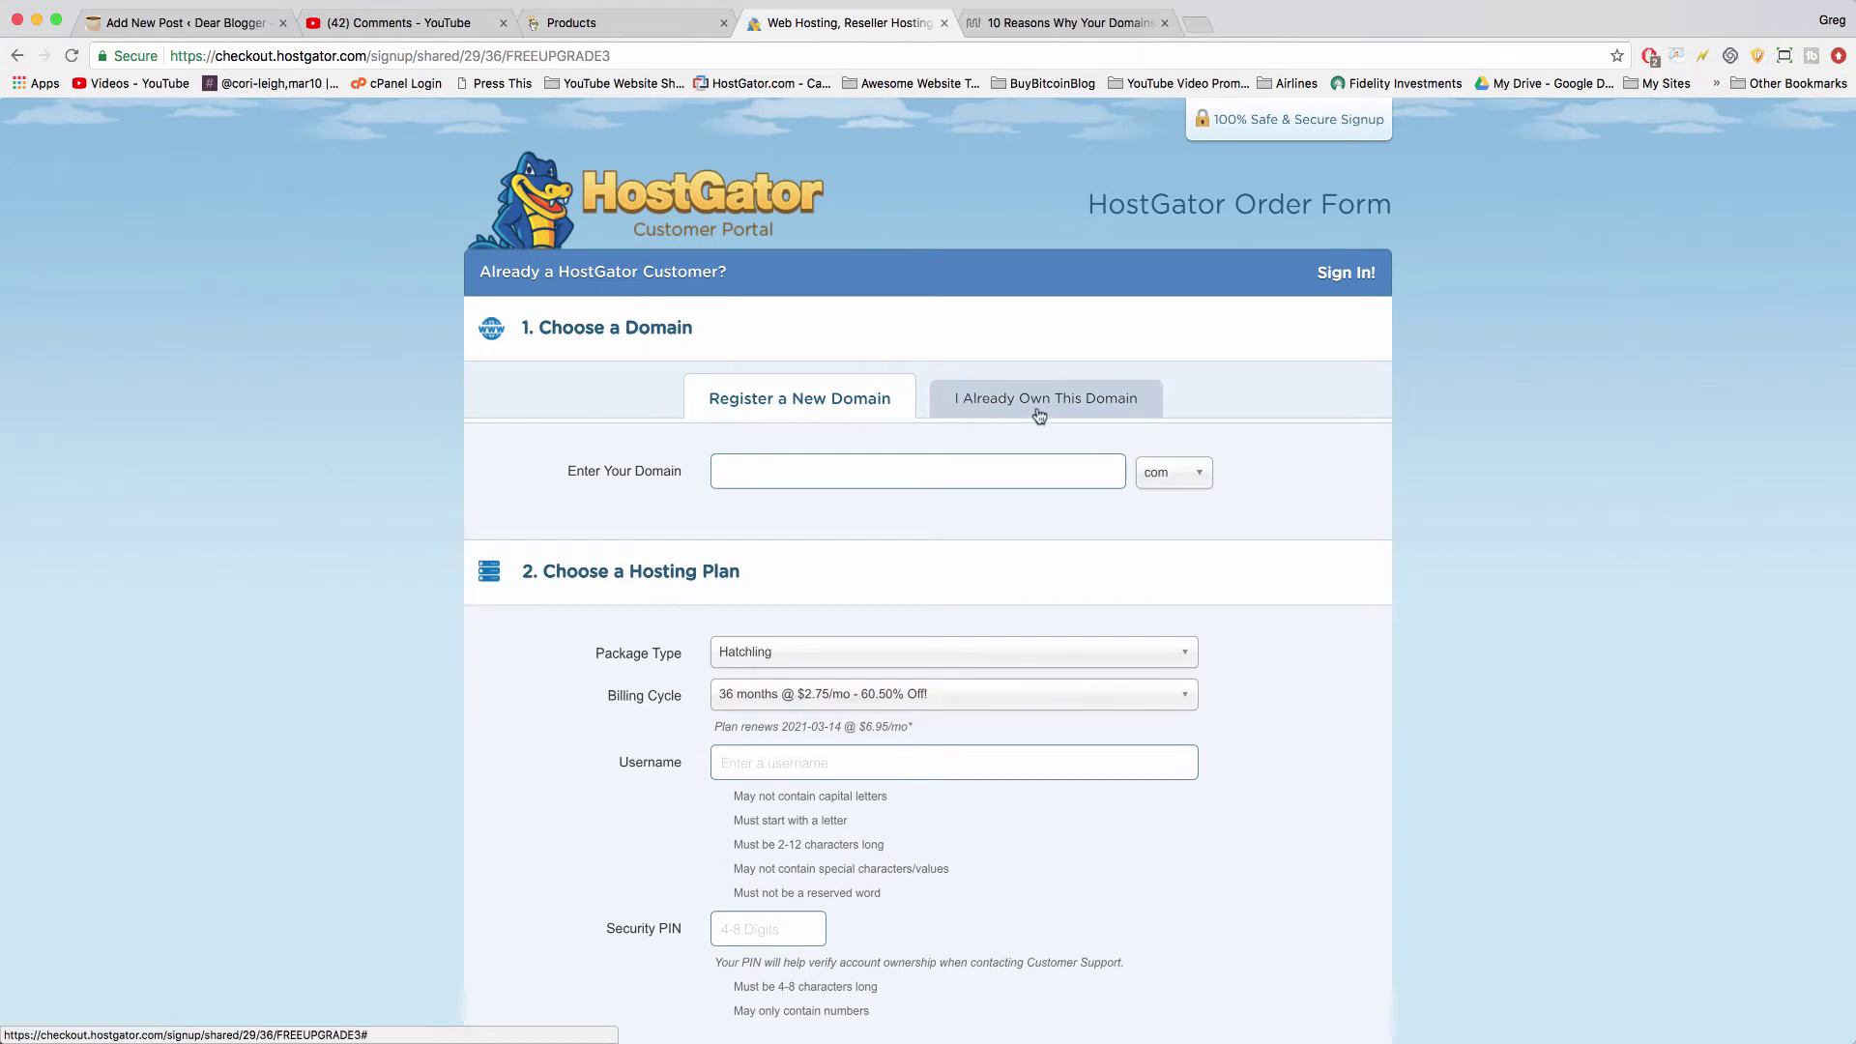
pyautogui.click(1084, 402)
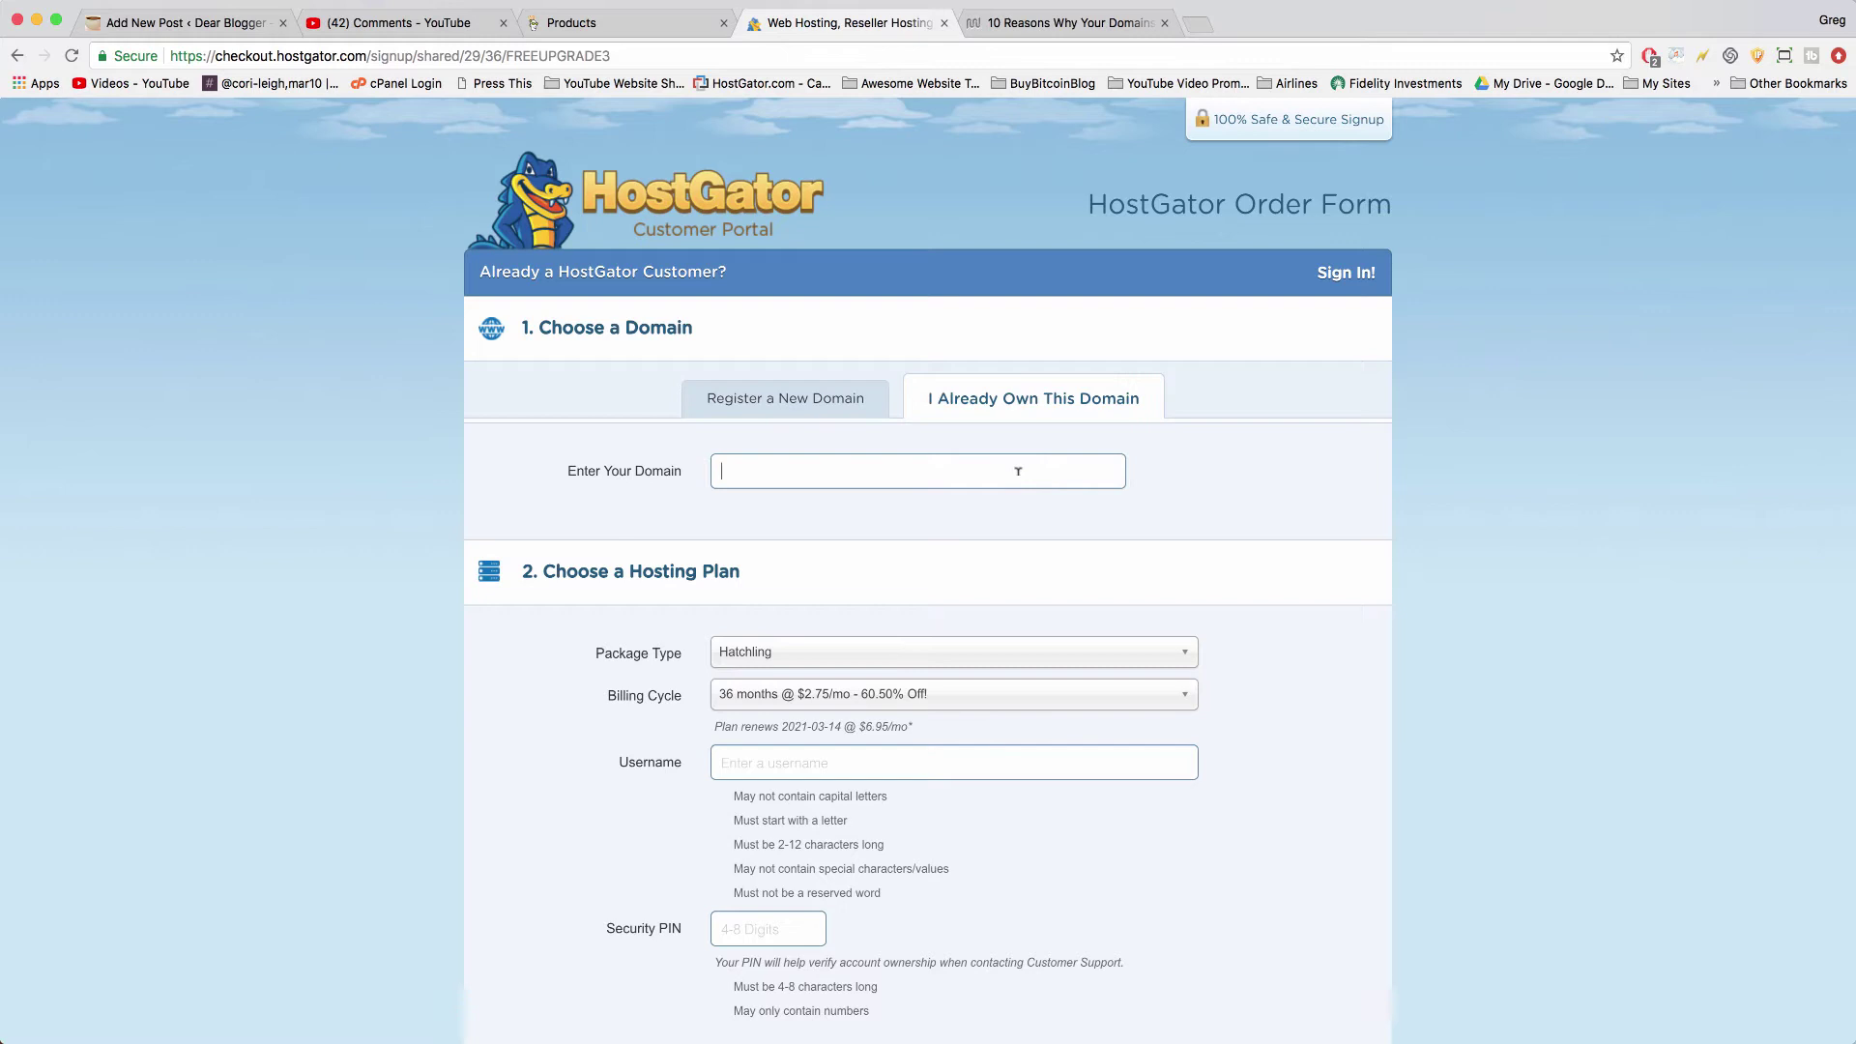
pyautogui.write('thatdomainnameyougotfromgod')
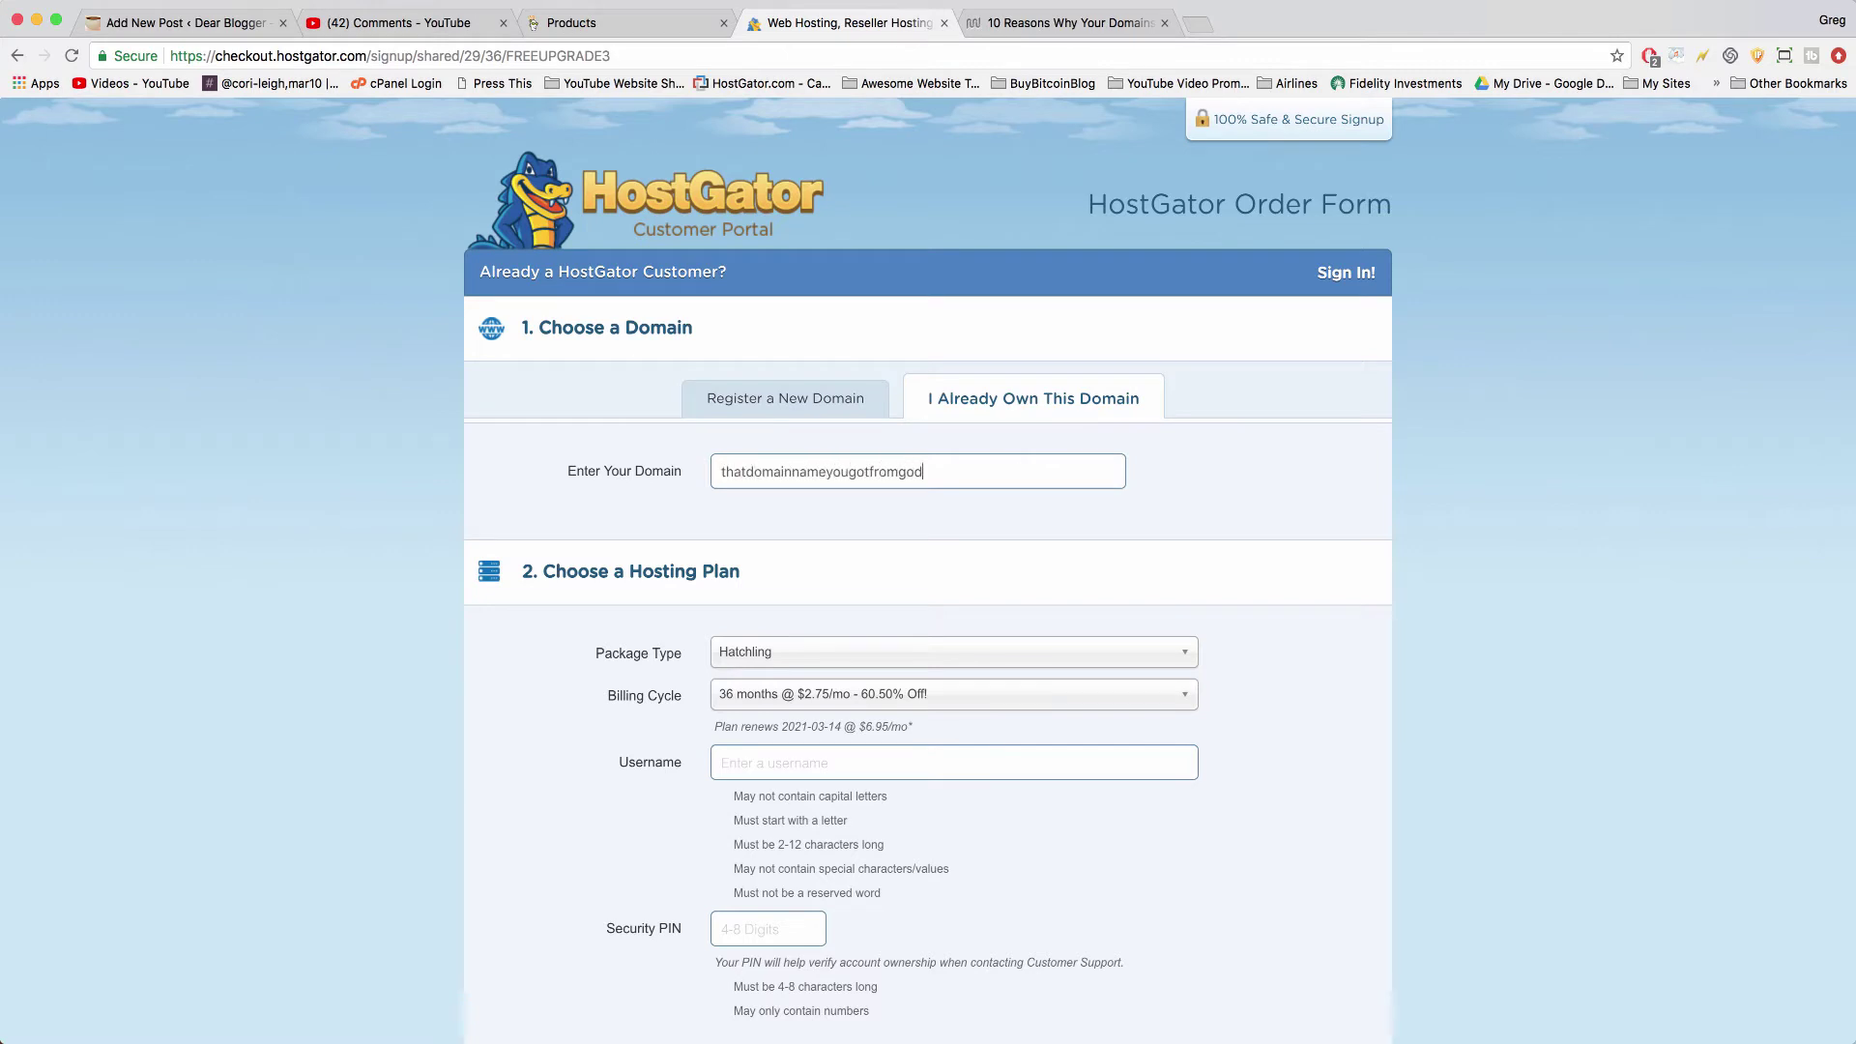
pyautogui.write('addy.com')
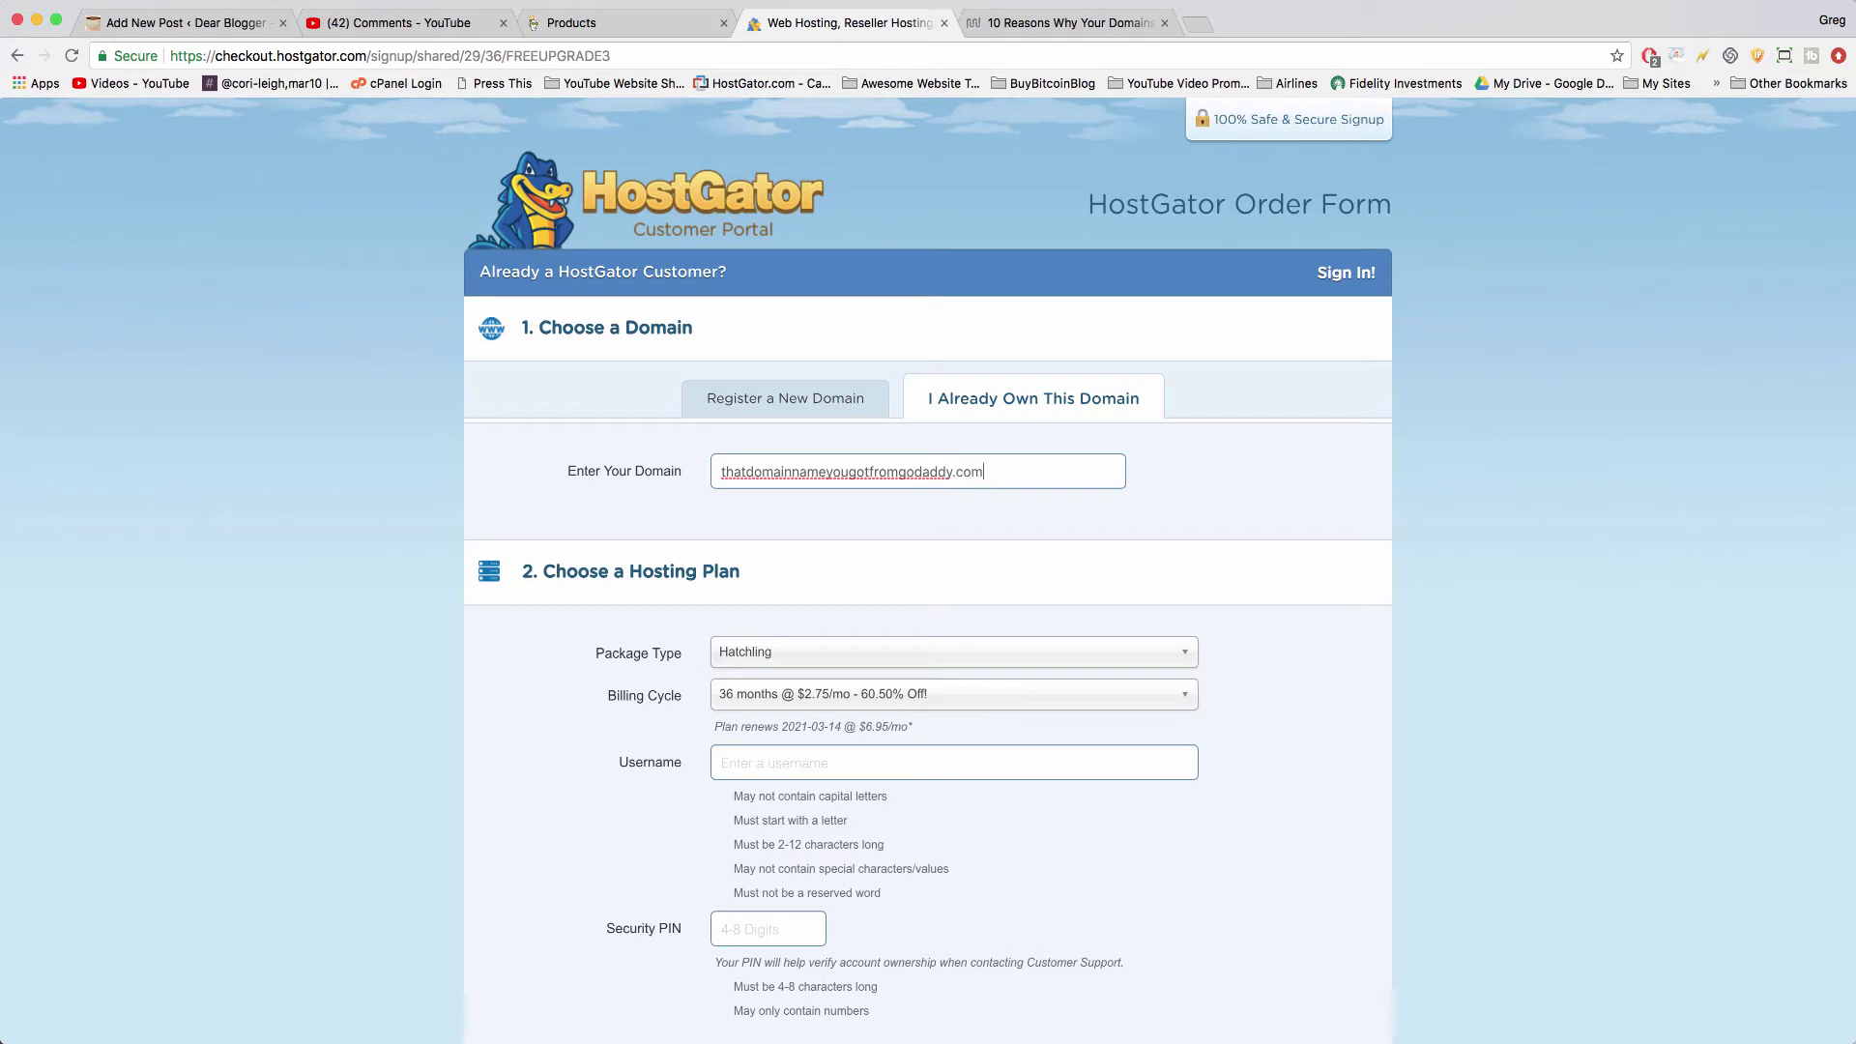
pyautogui.click(1297, 520)
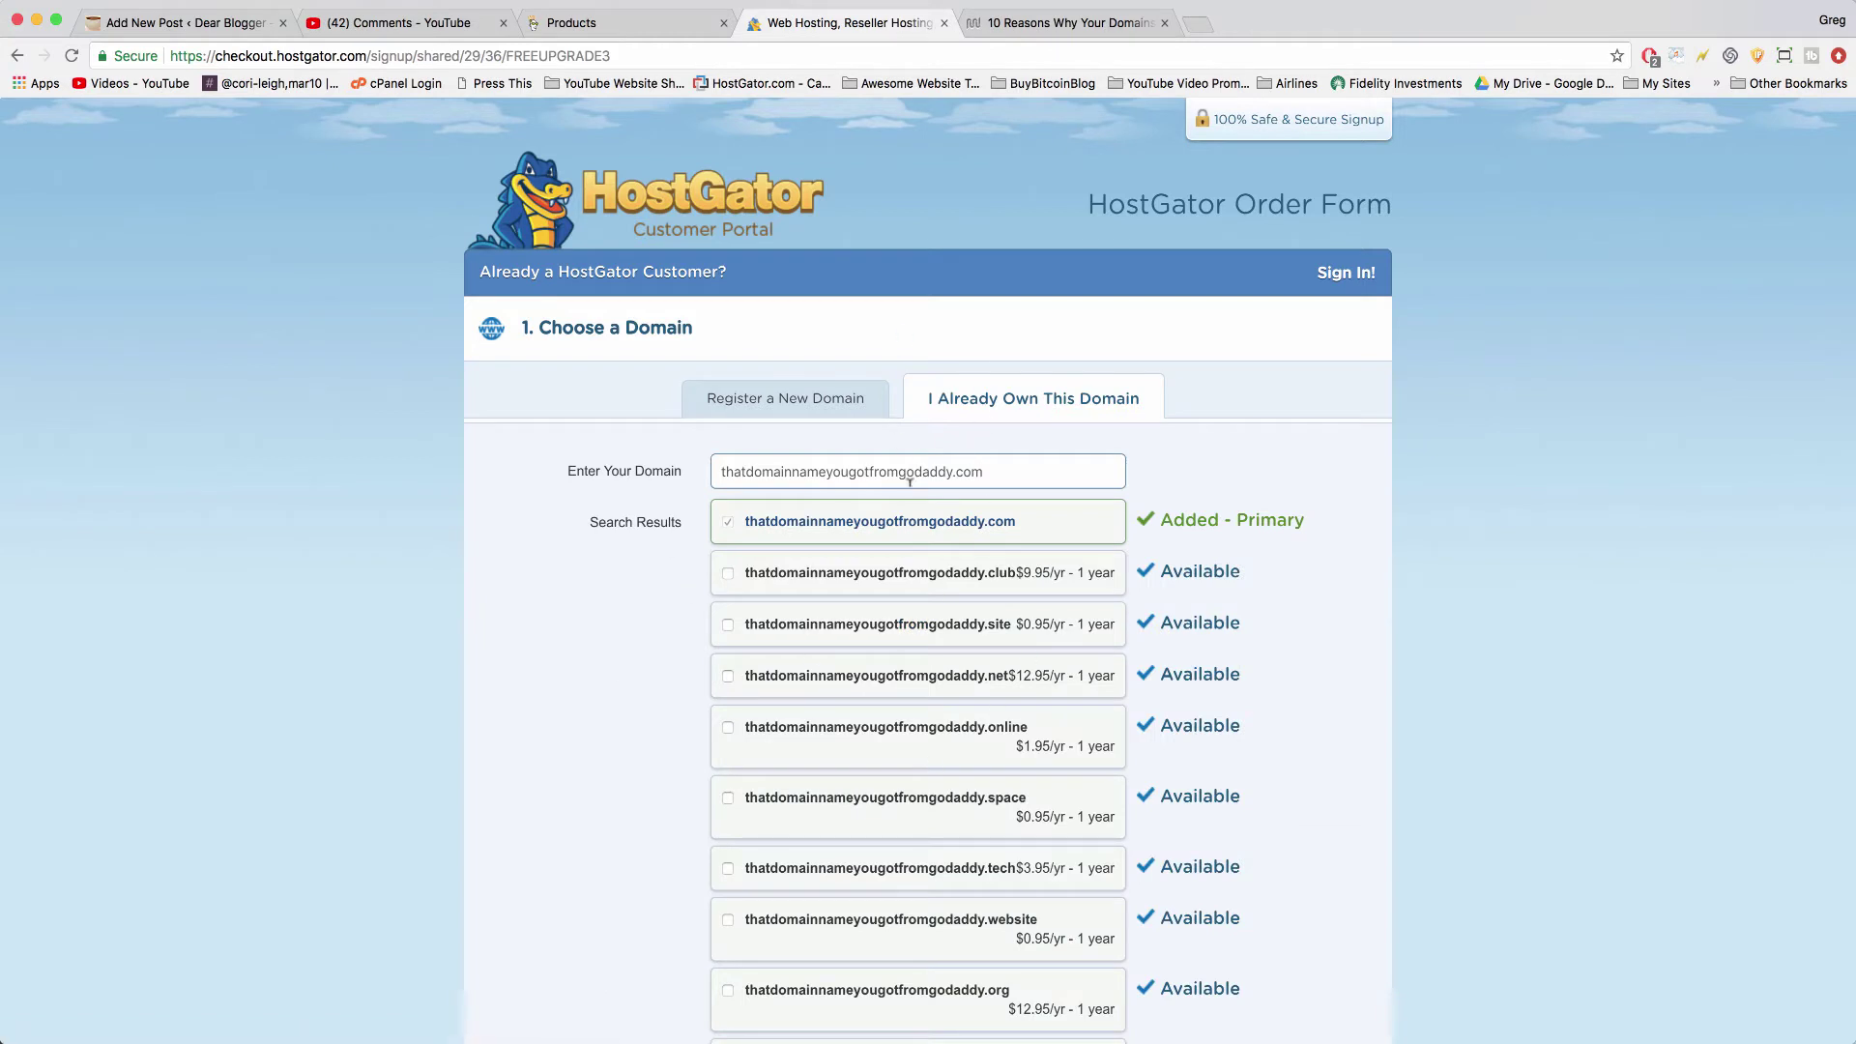
pyautogui.click(592, 20)
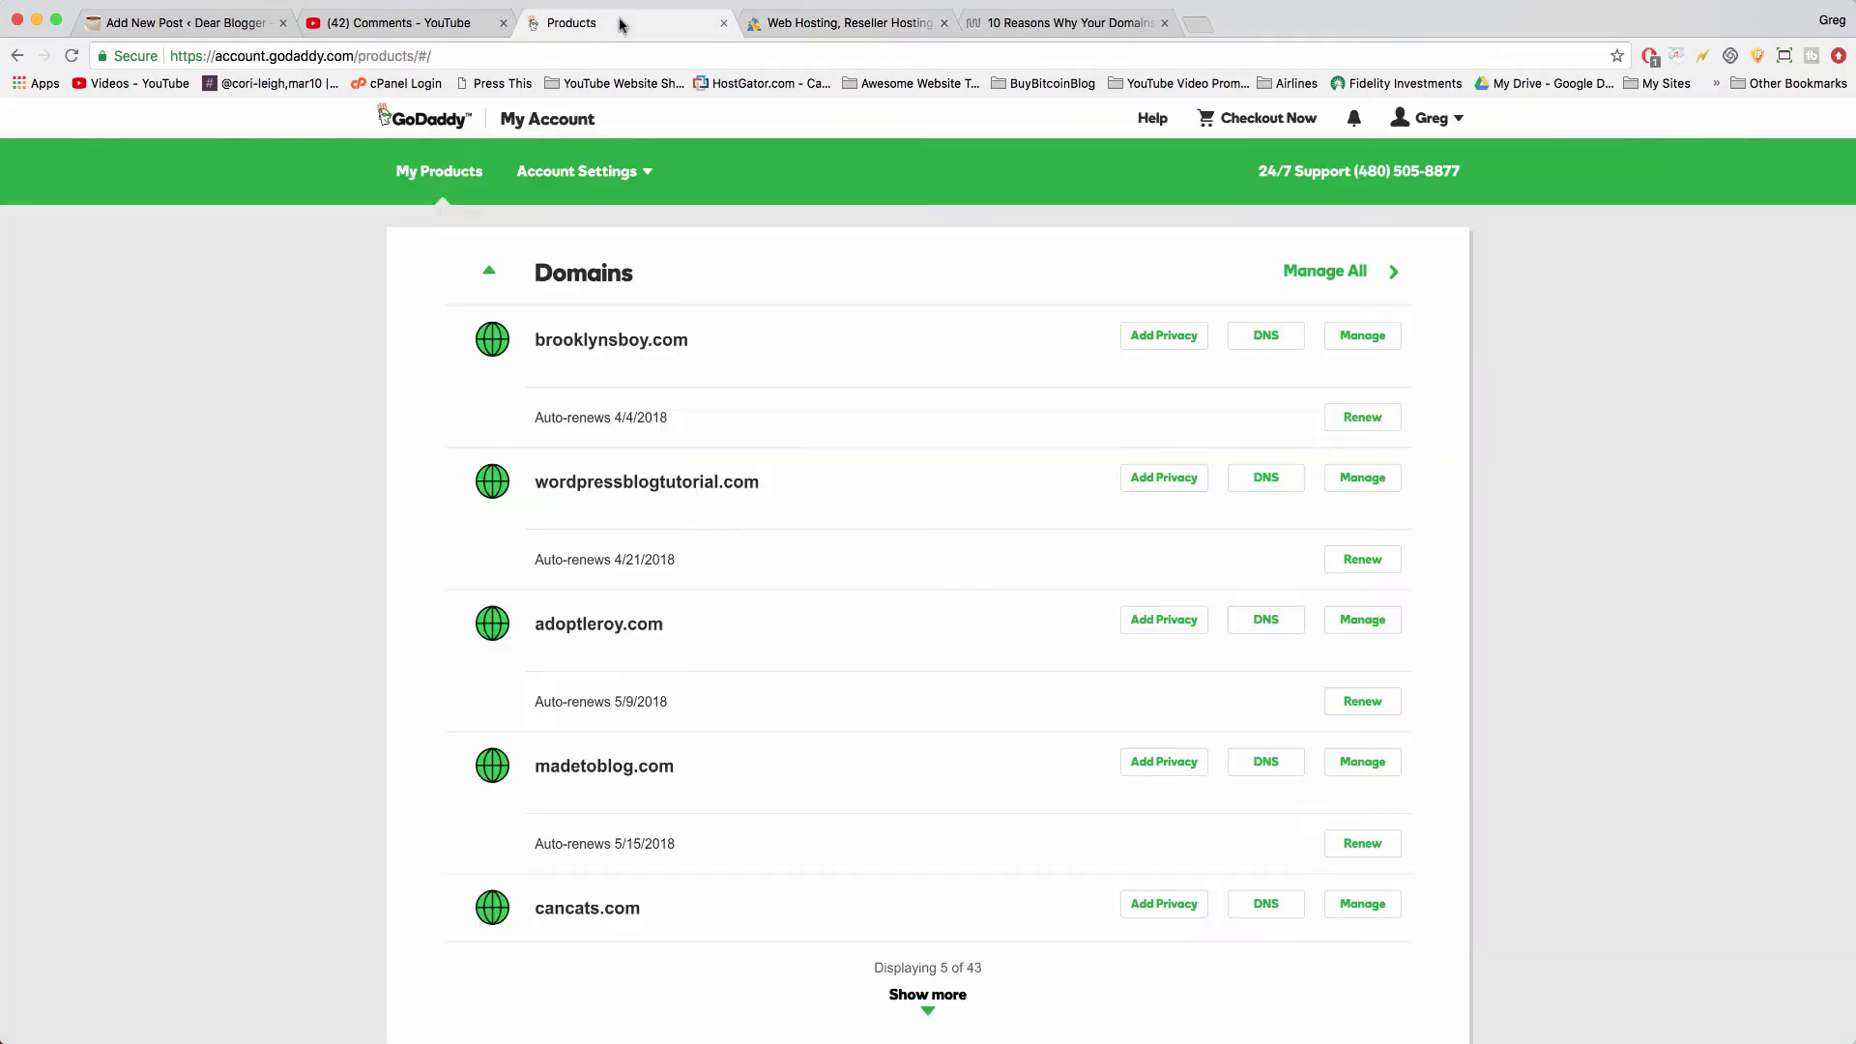
pyautogui.click(882, 27)
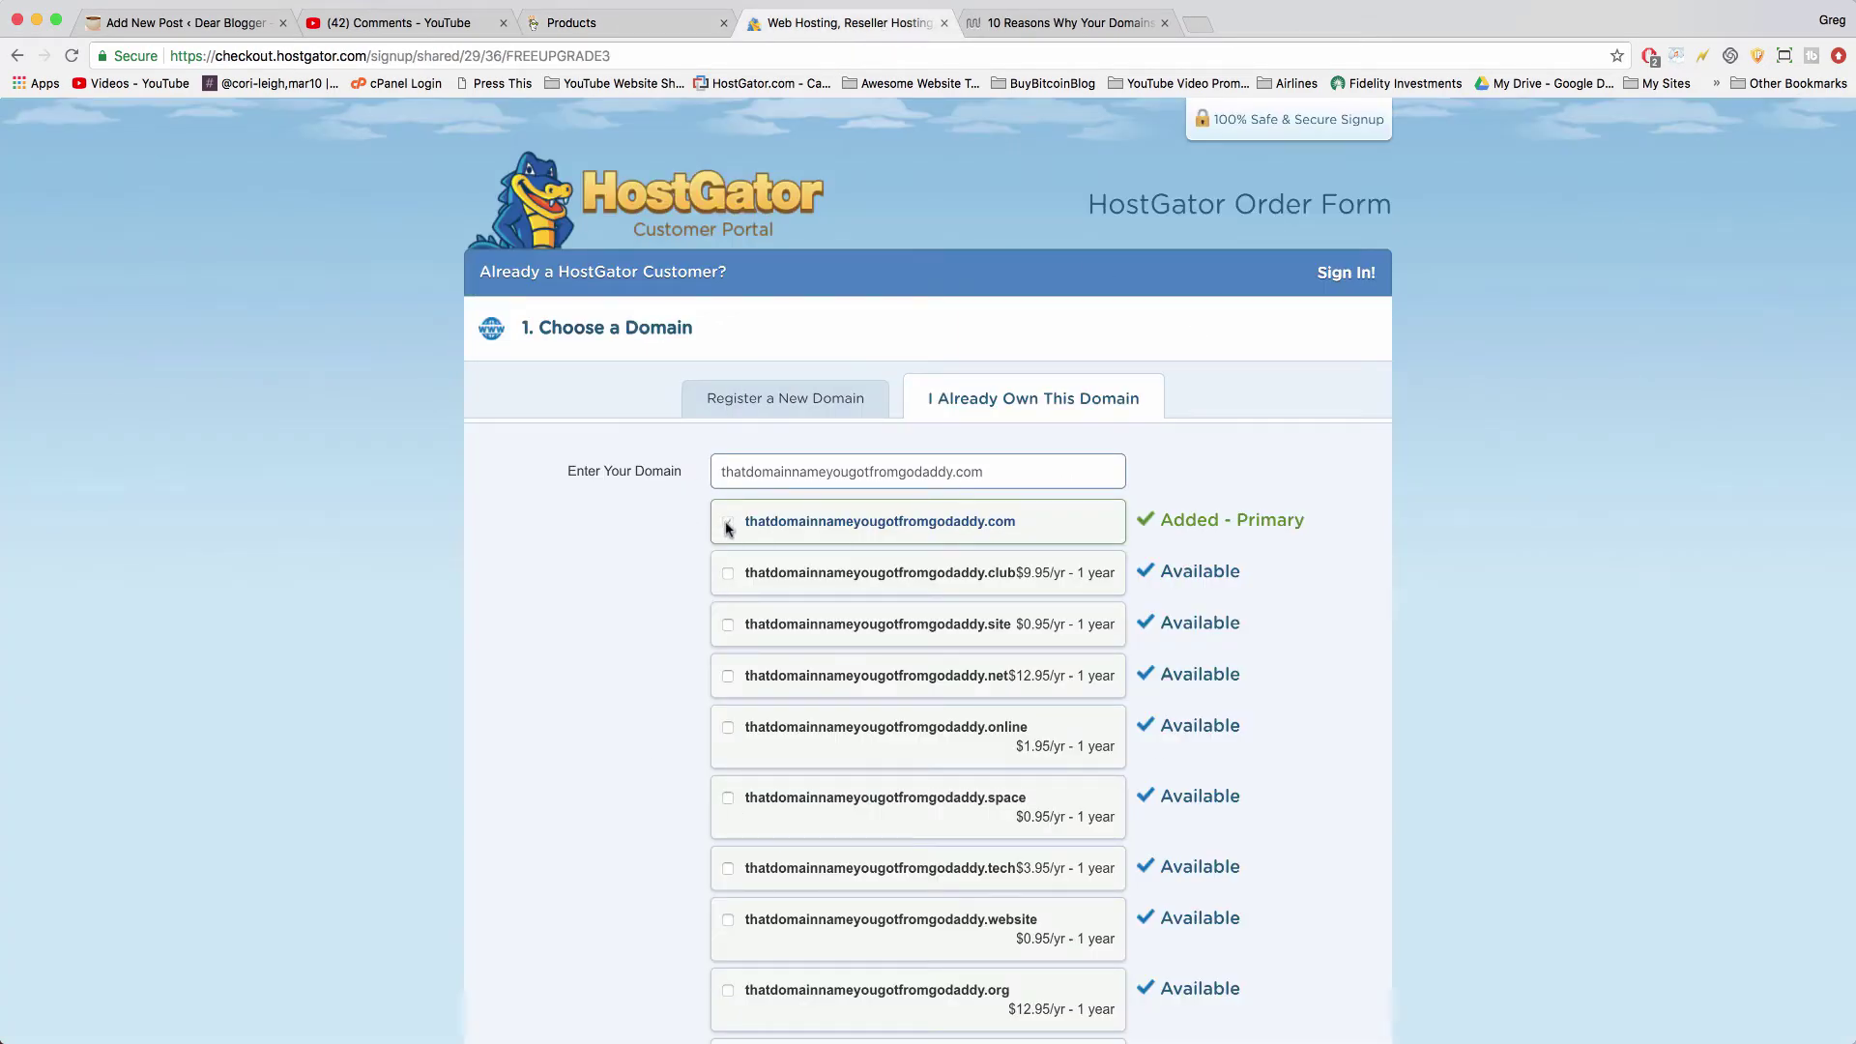
# - Select the '12 months @ $5.95/mo' billing cycle, then move through the Username and Security PIN fields
pyautogui.scroll(-6, 592, 585)
pyautogui.scroll(-5, 593, 586)
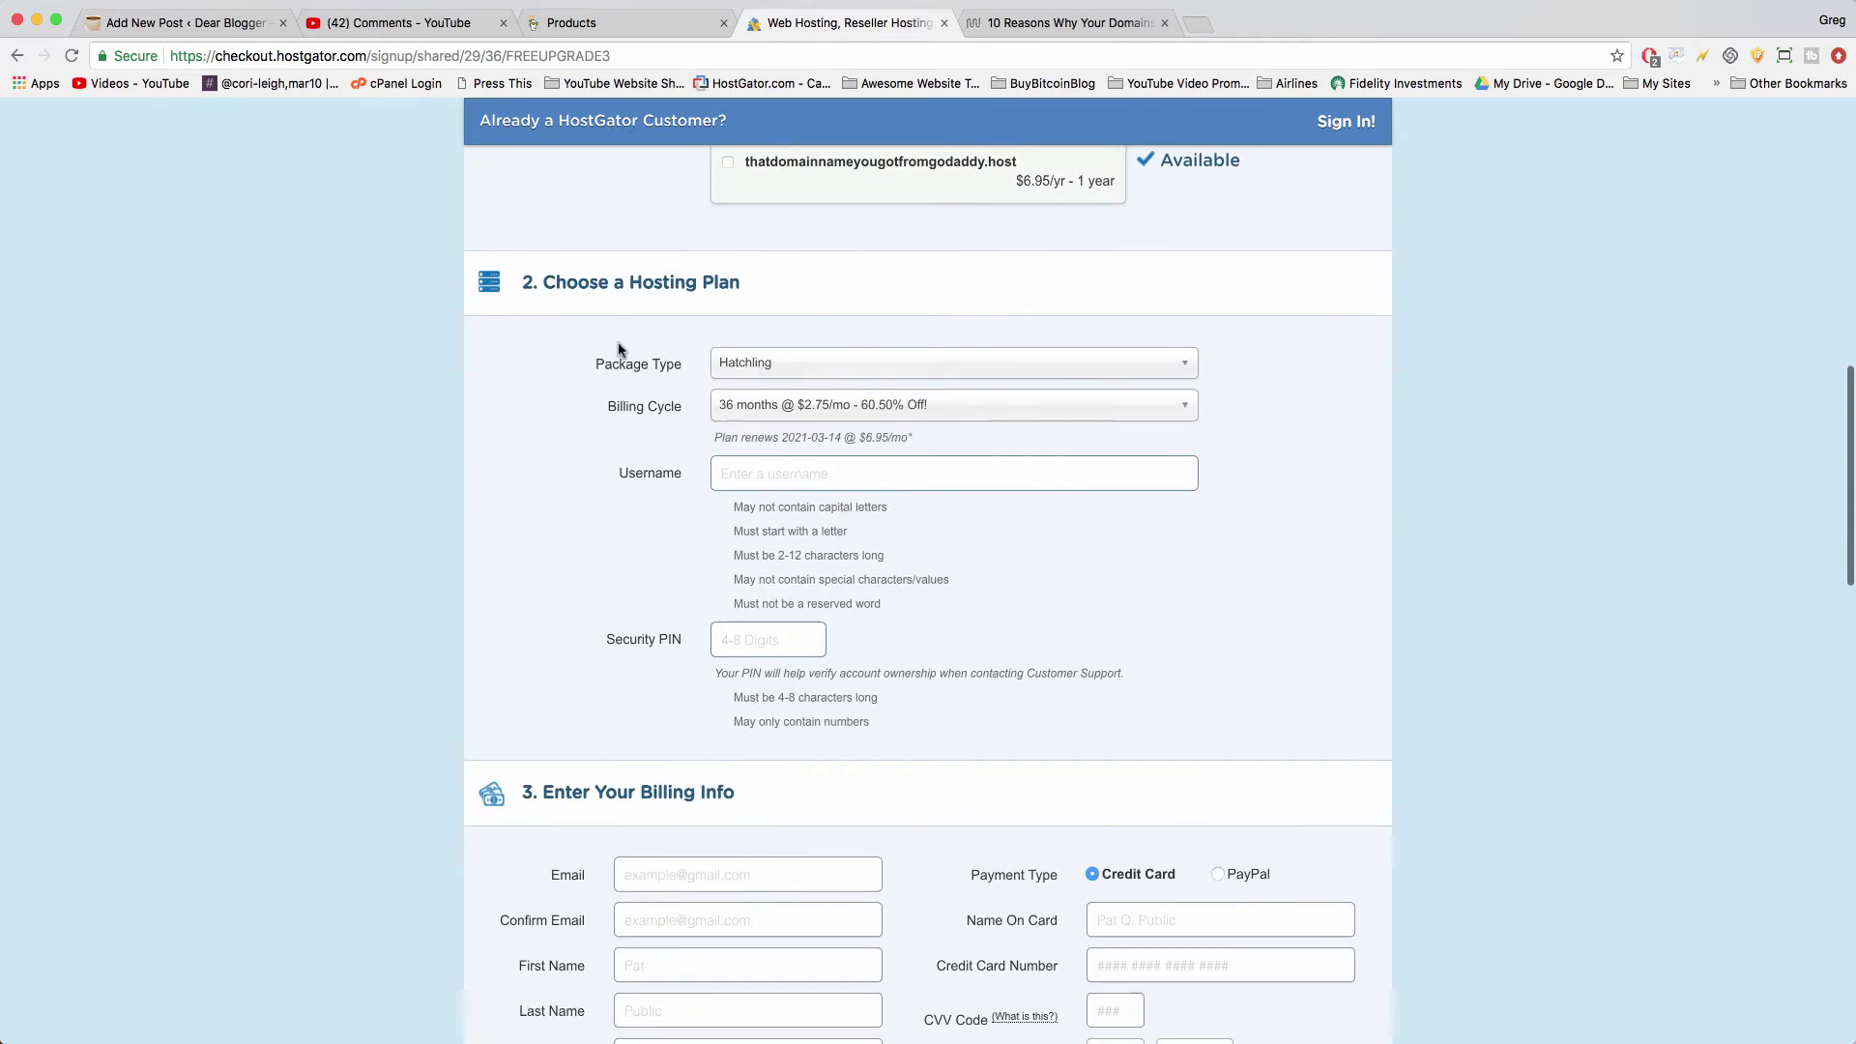
pyautogui.click(810, 406)
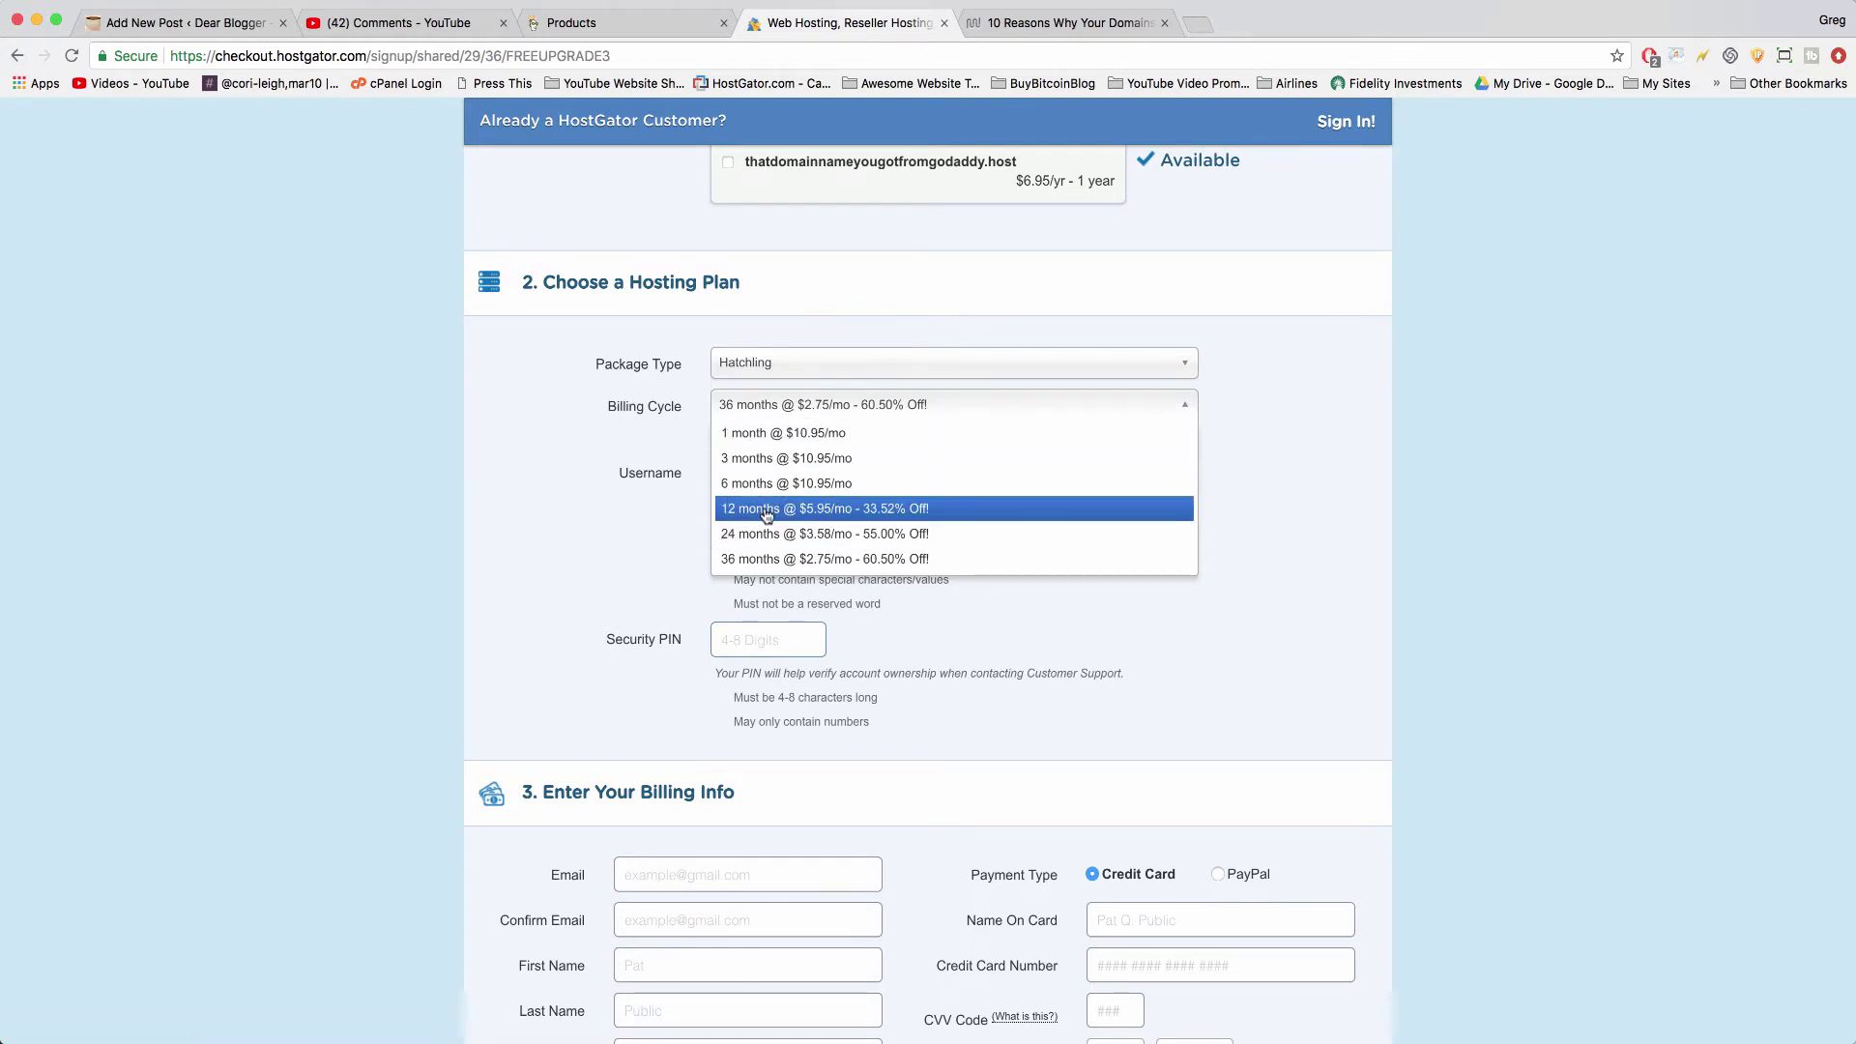
pyautogui.click(763, 508)
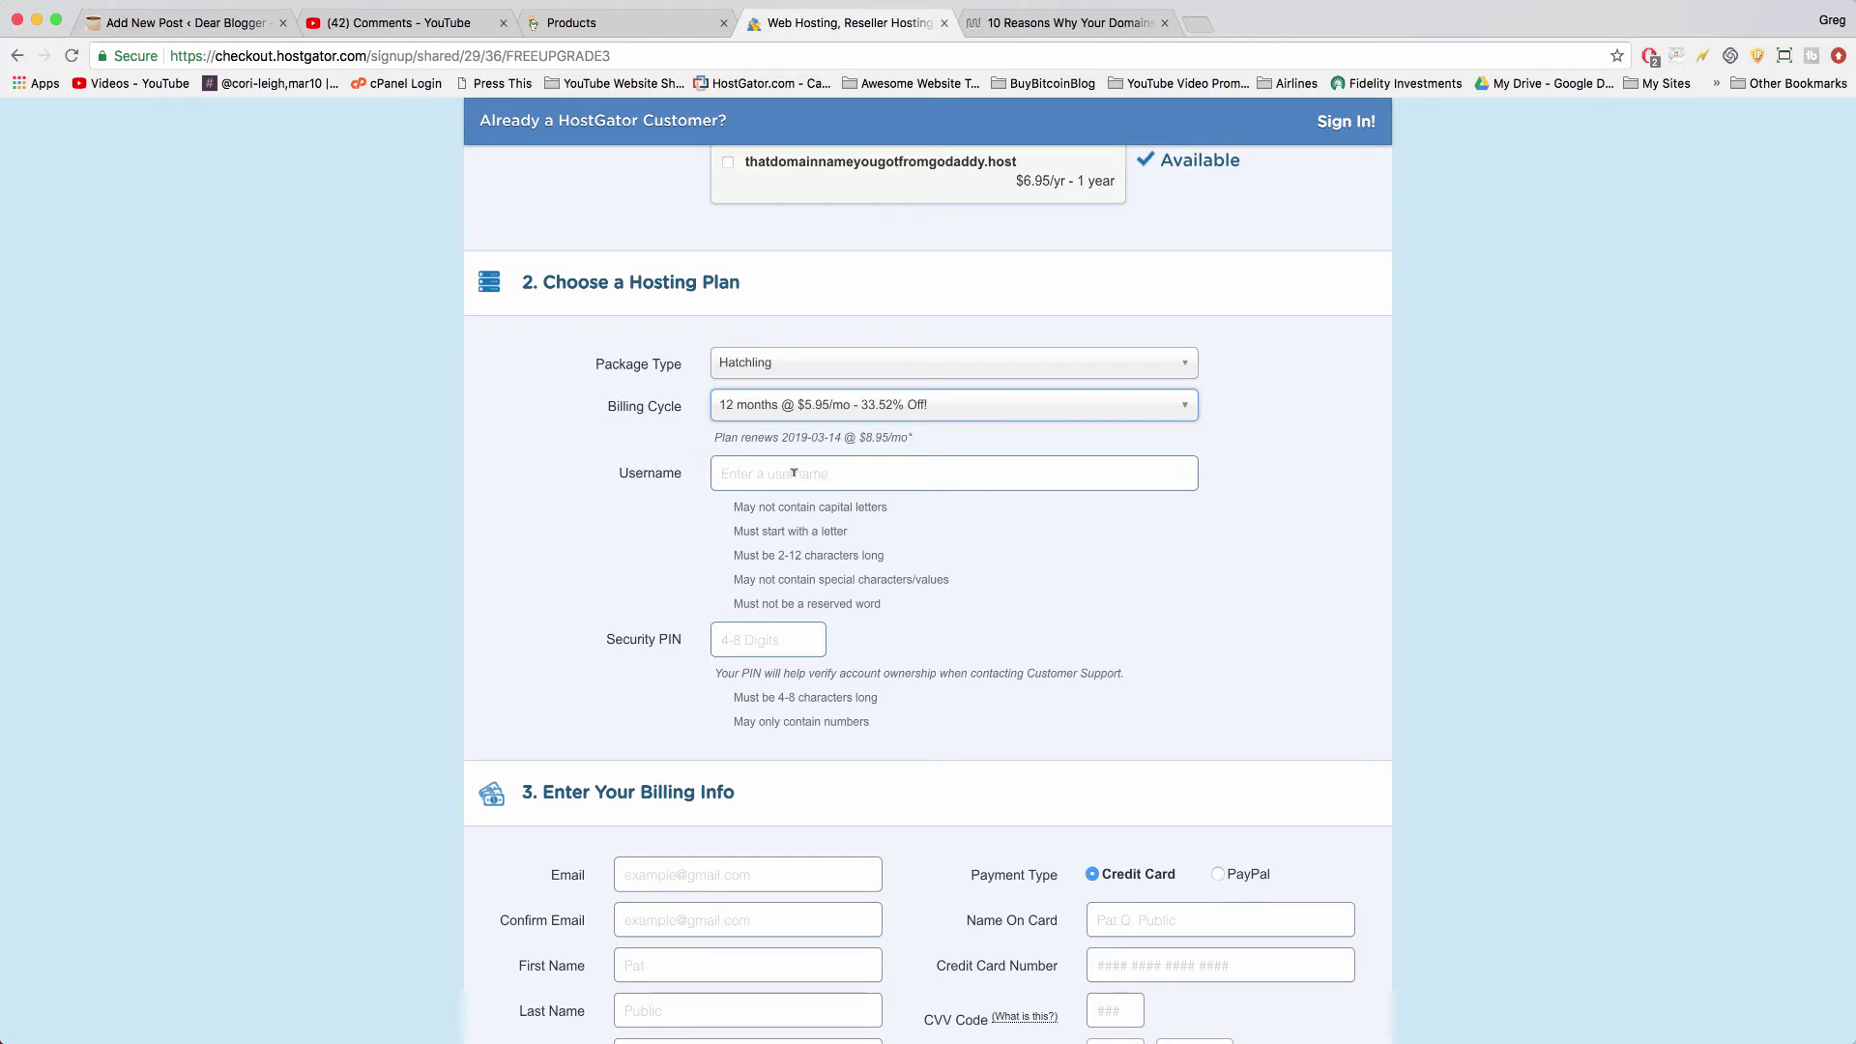
pyautogui.click(794, 472)
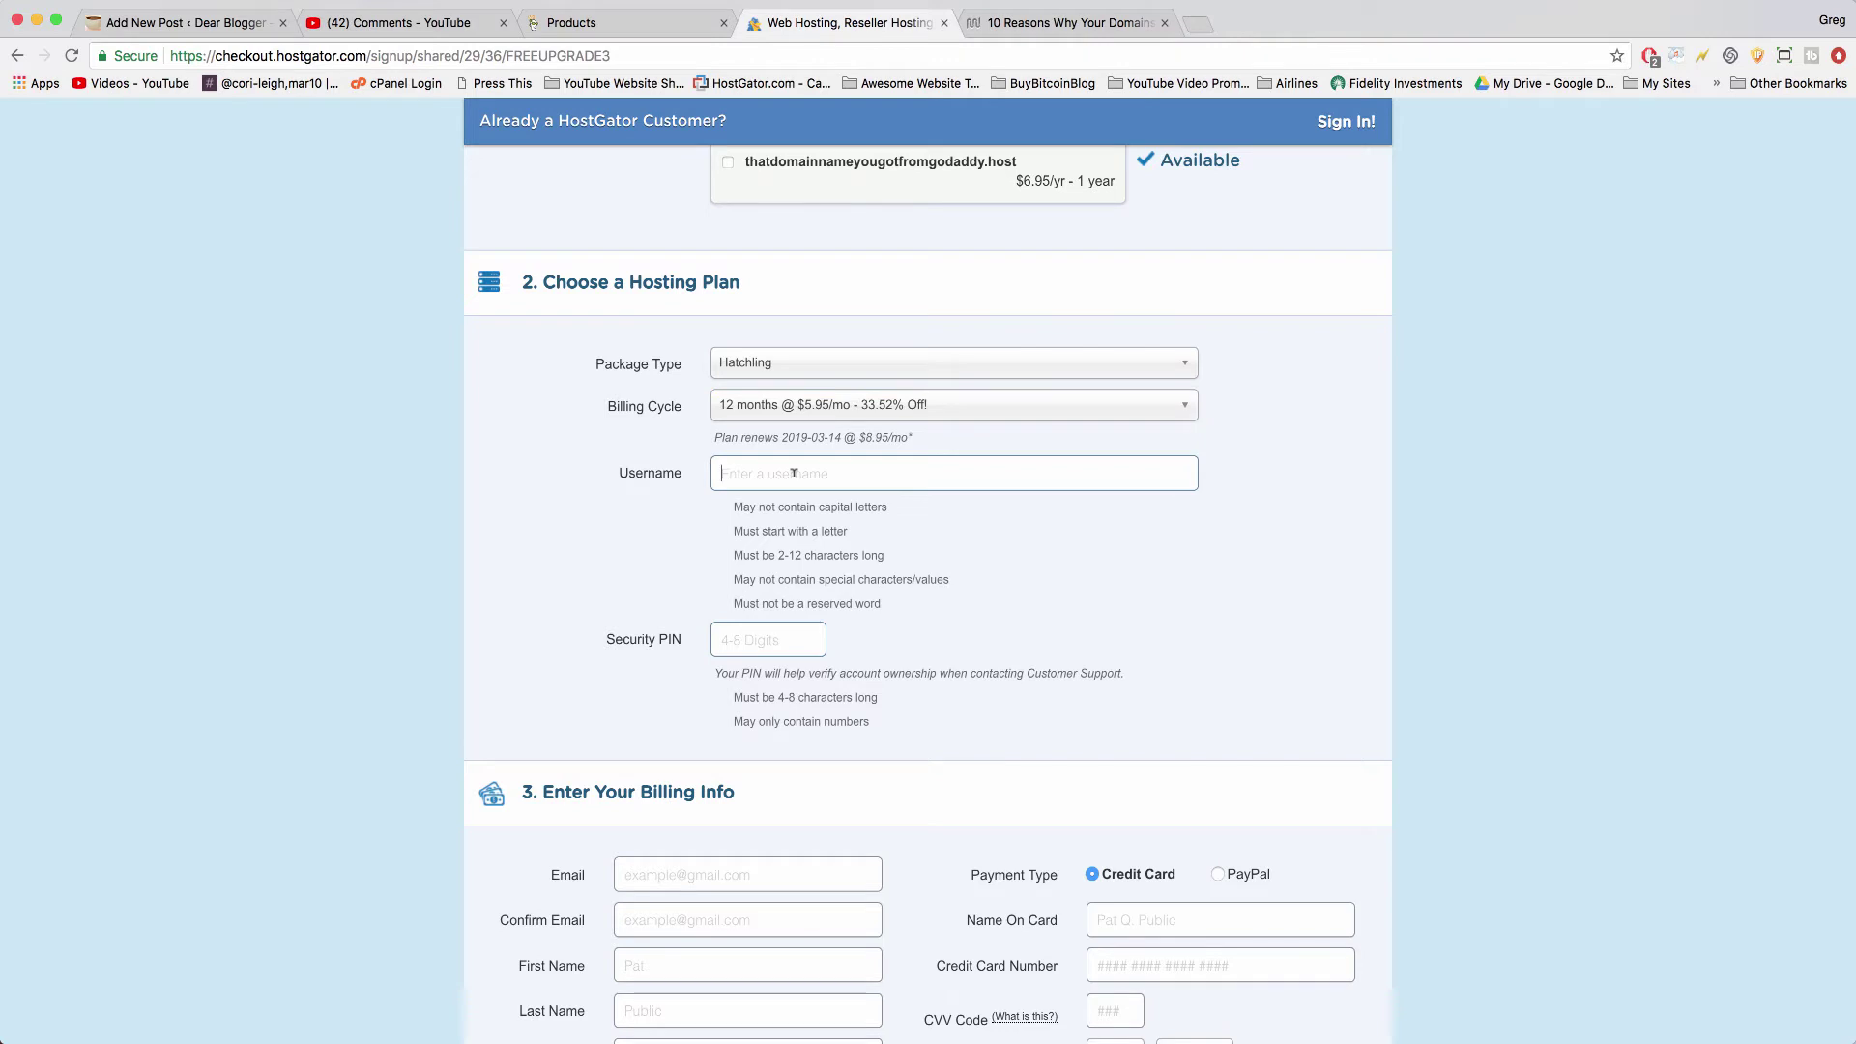
pyautogui.click(778, 628)
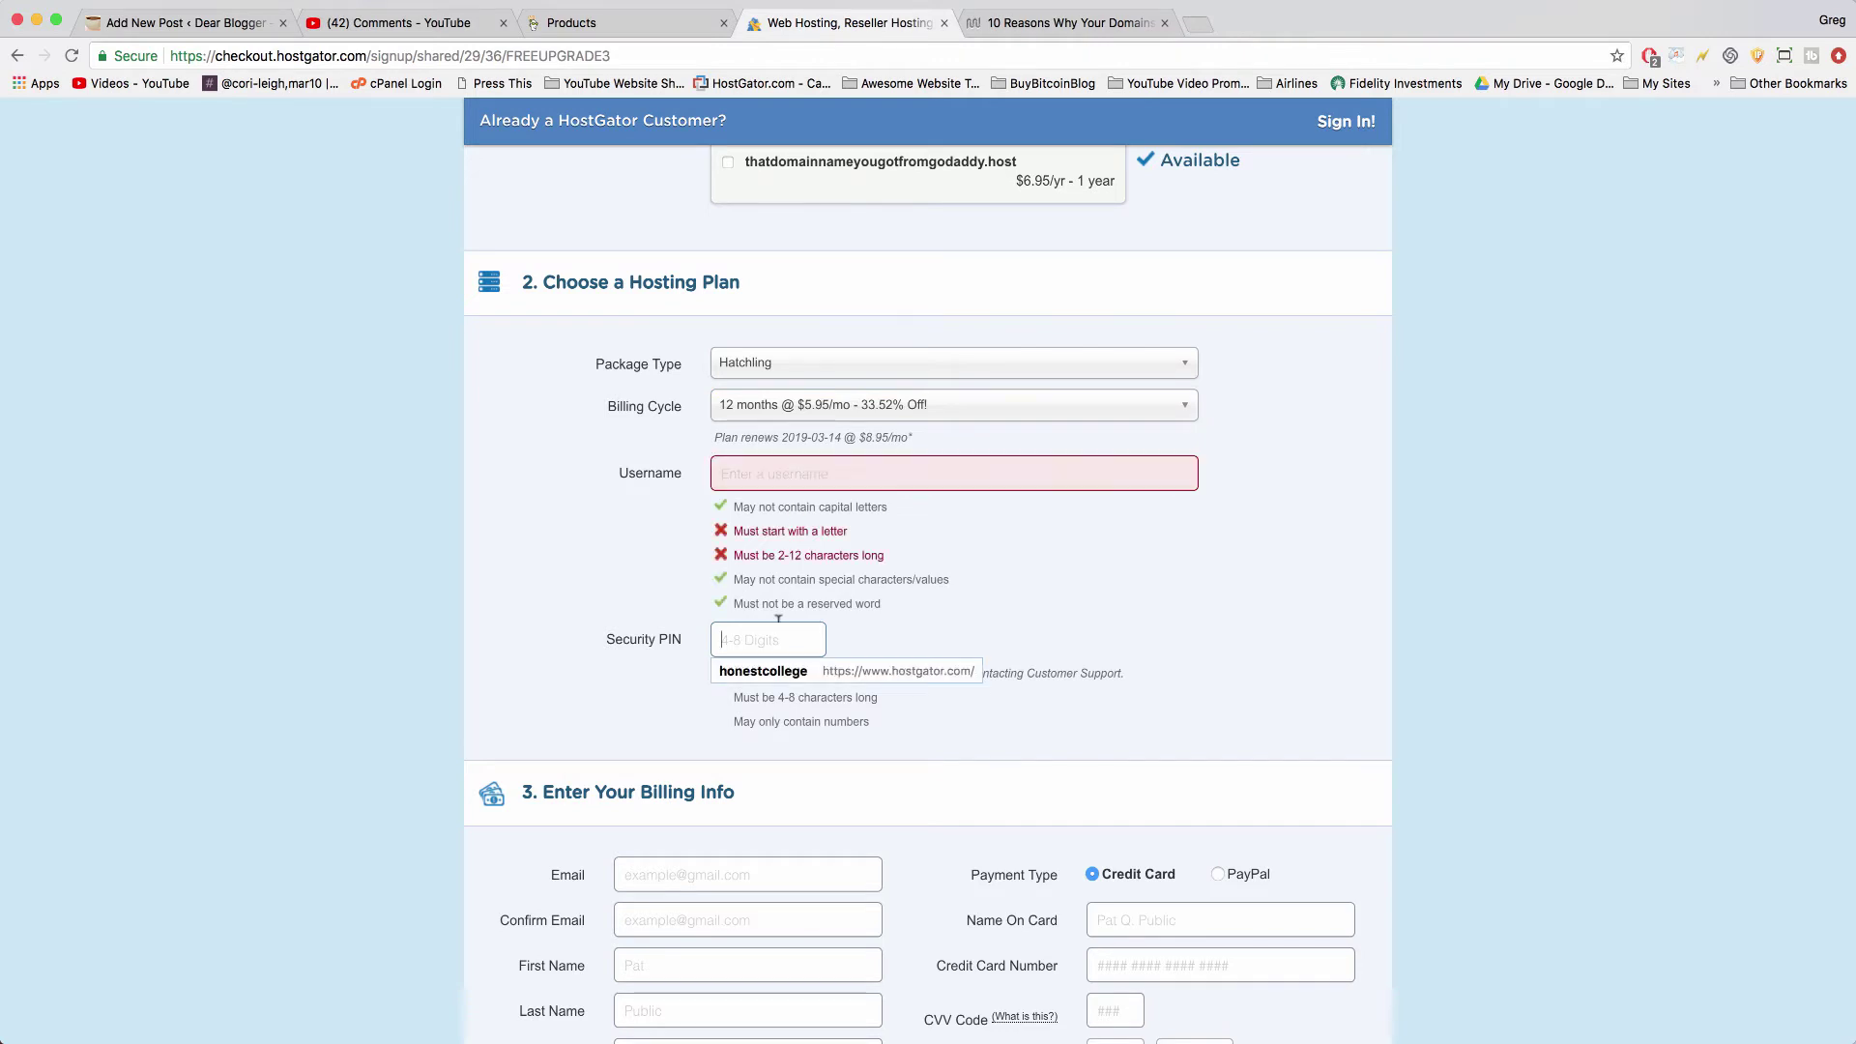
pyautogui.scroll(-6, 727, 311)
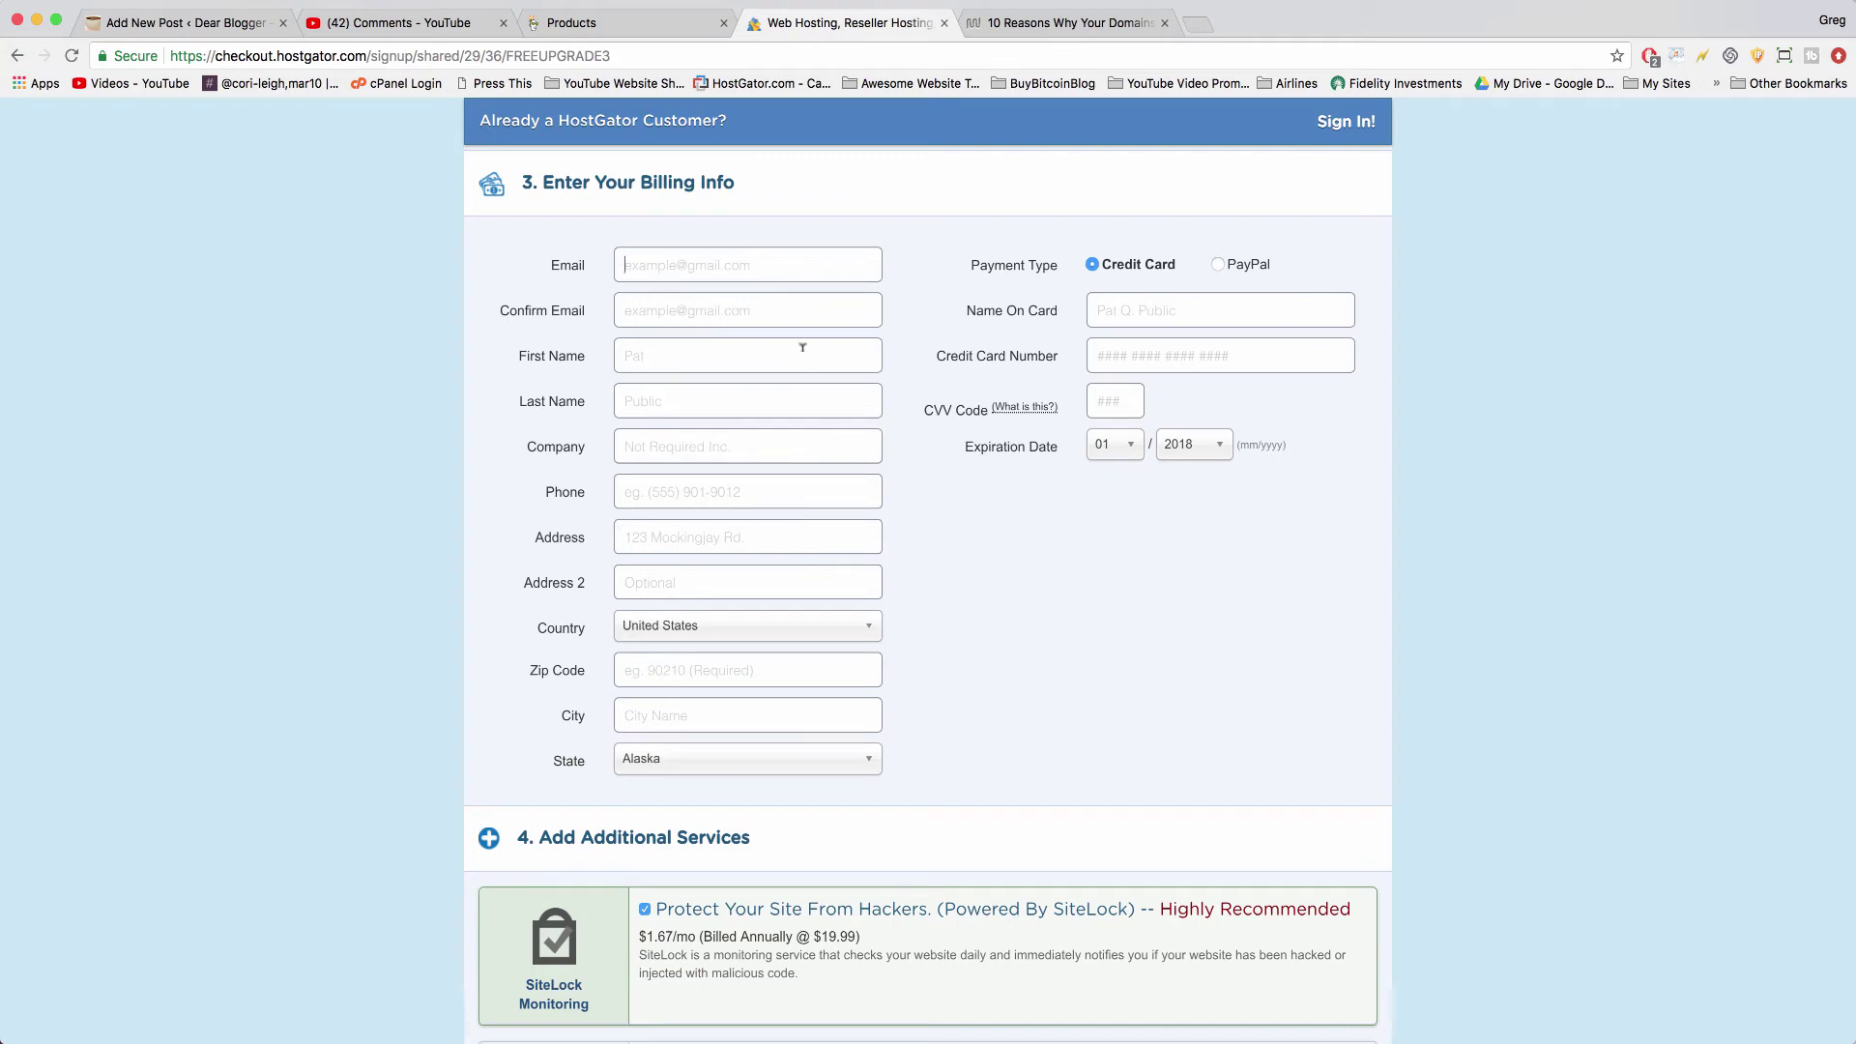
# - Uncheck the SiteLock monitoring and CodeGuard backup add-ons
pyautogui.scroll(-5, 1059, 555)
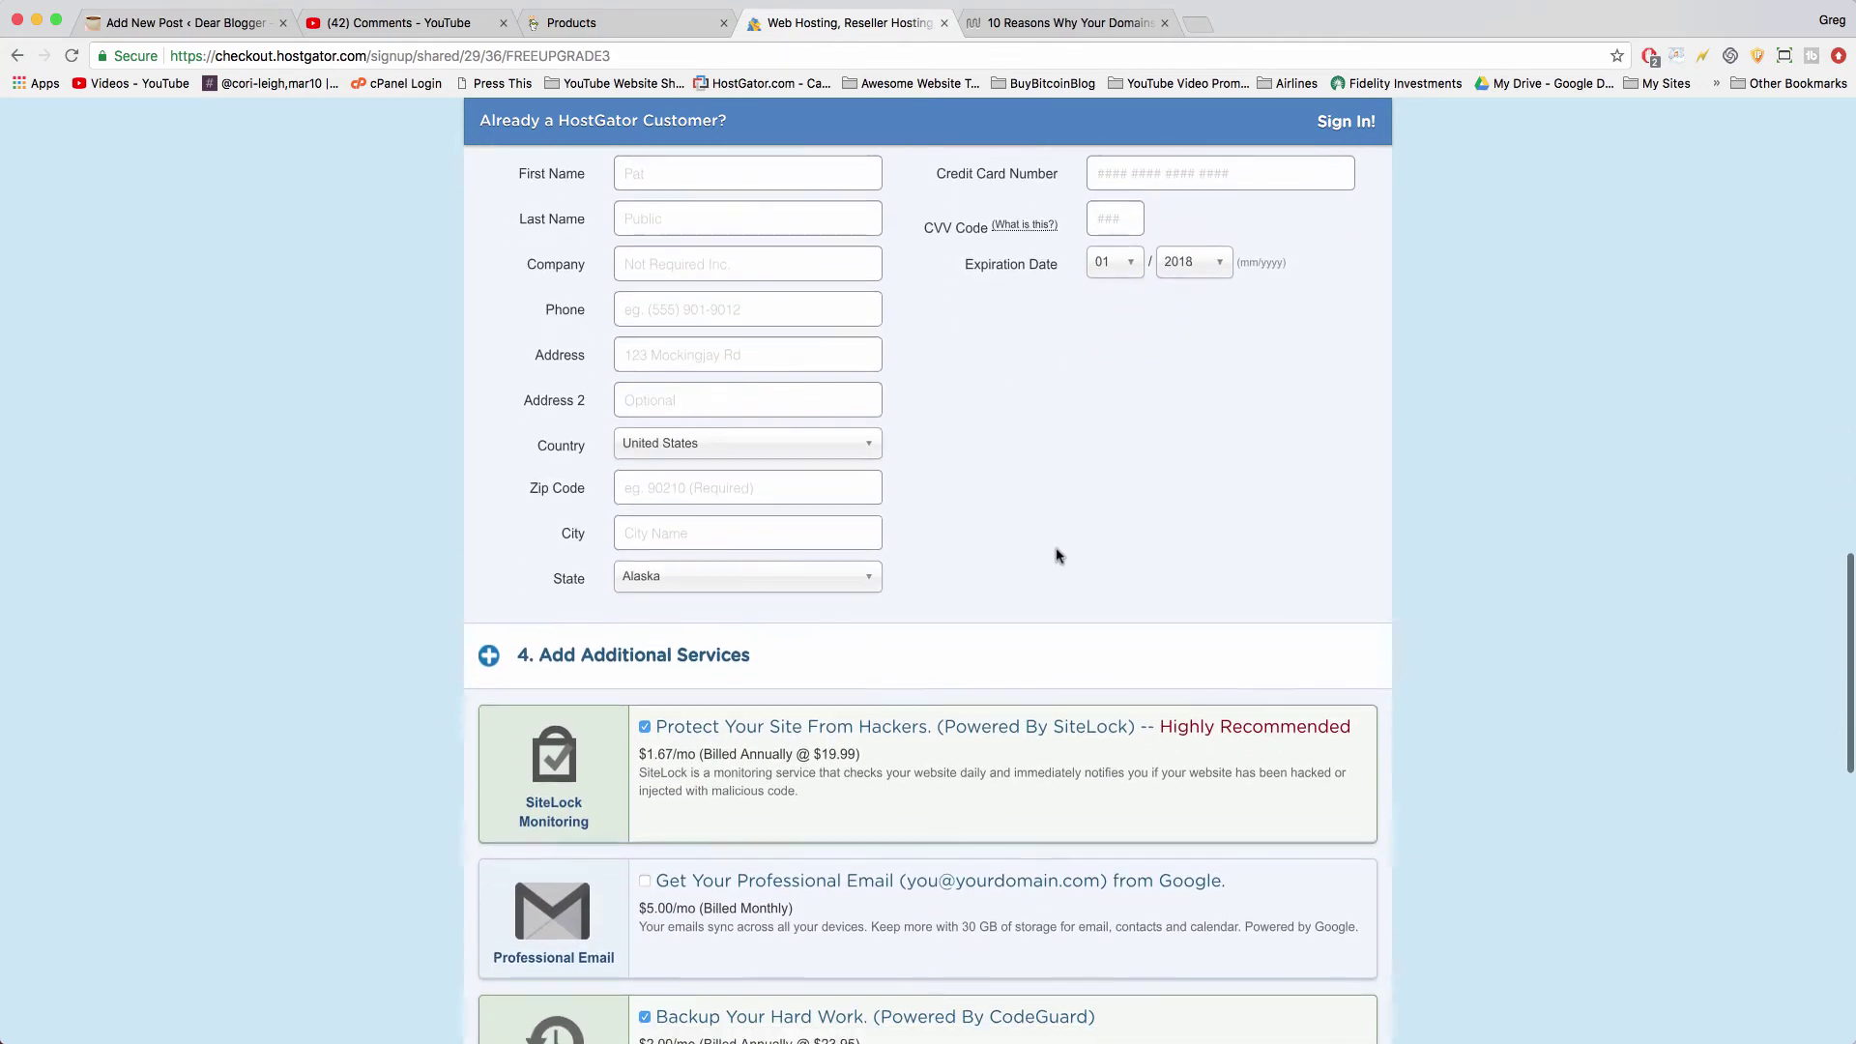
pyautogui.scroll(-5, 1058, 555)
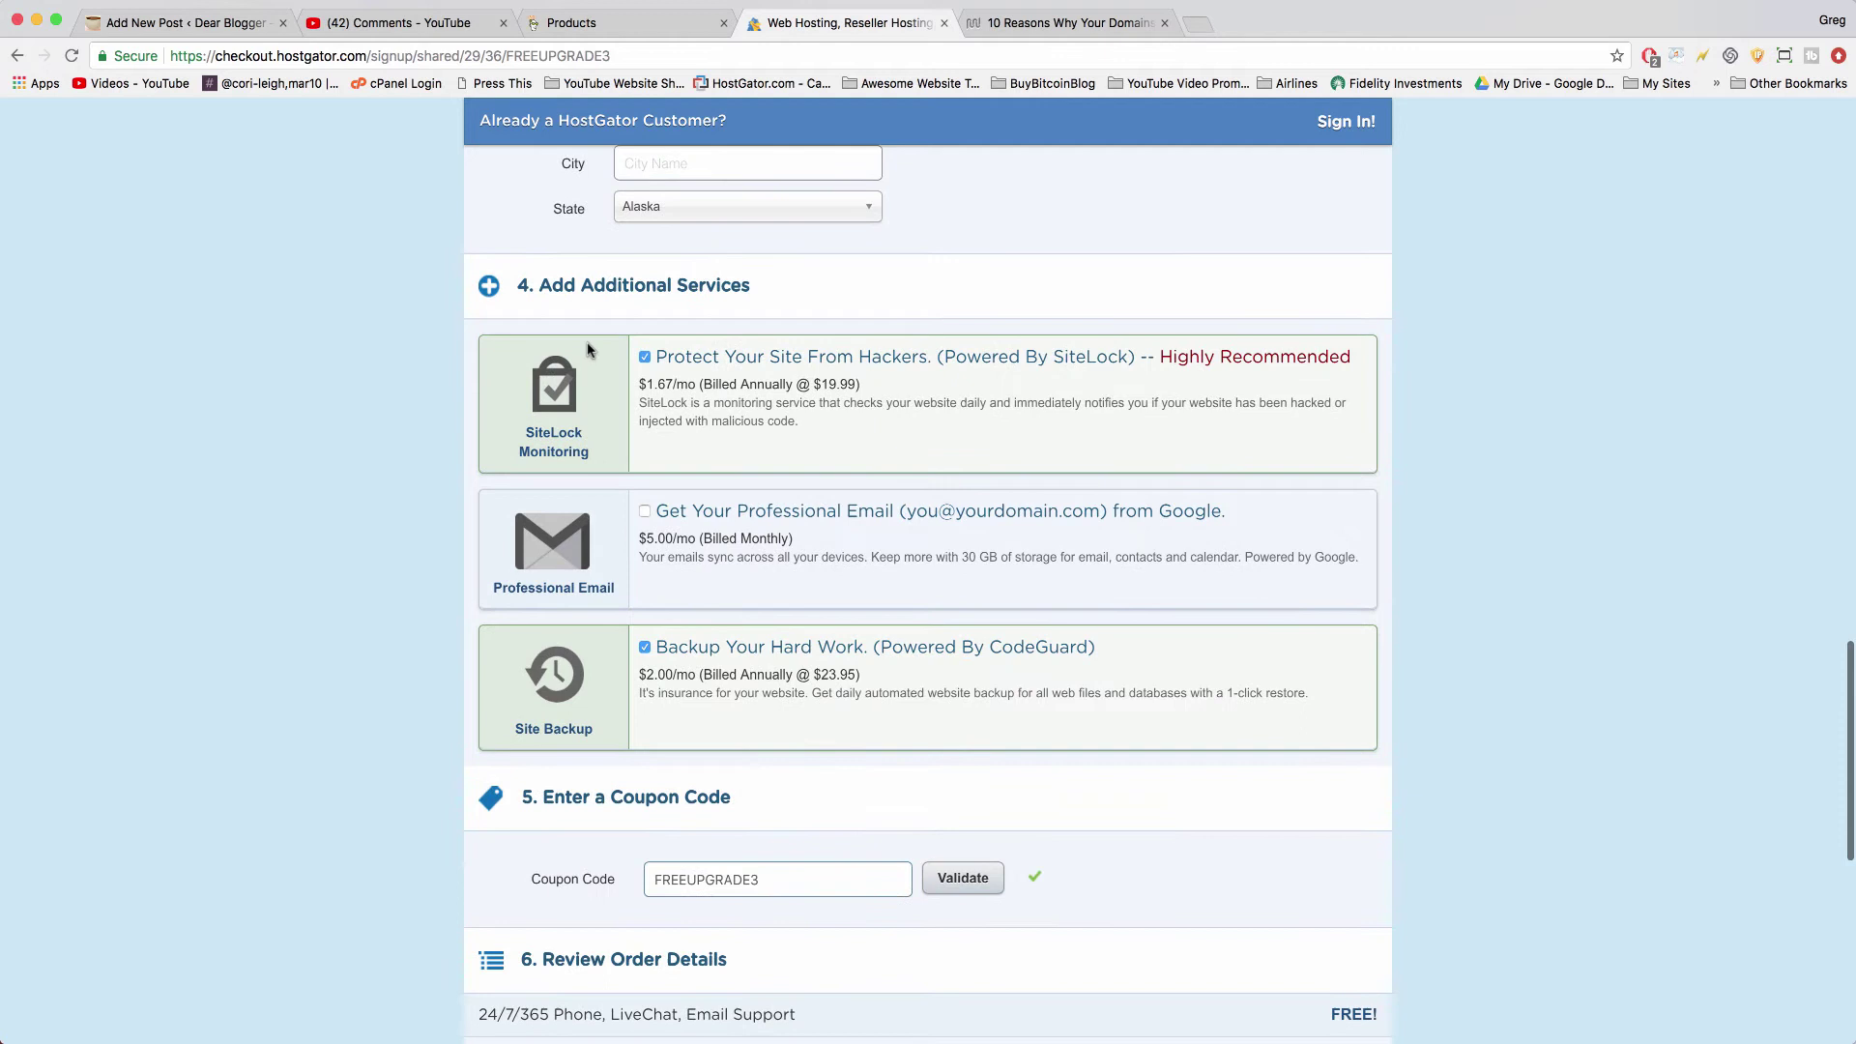
pyautogui.click(644, 358)
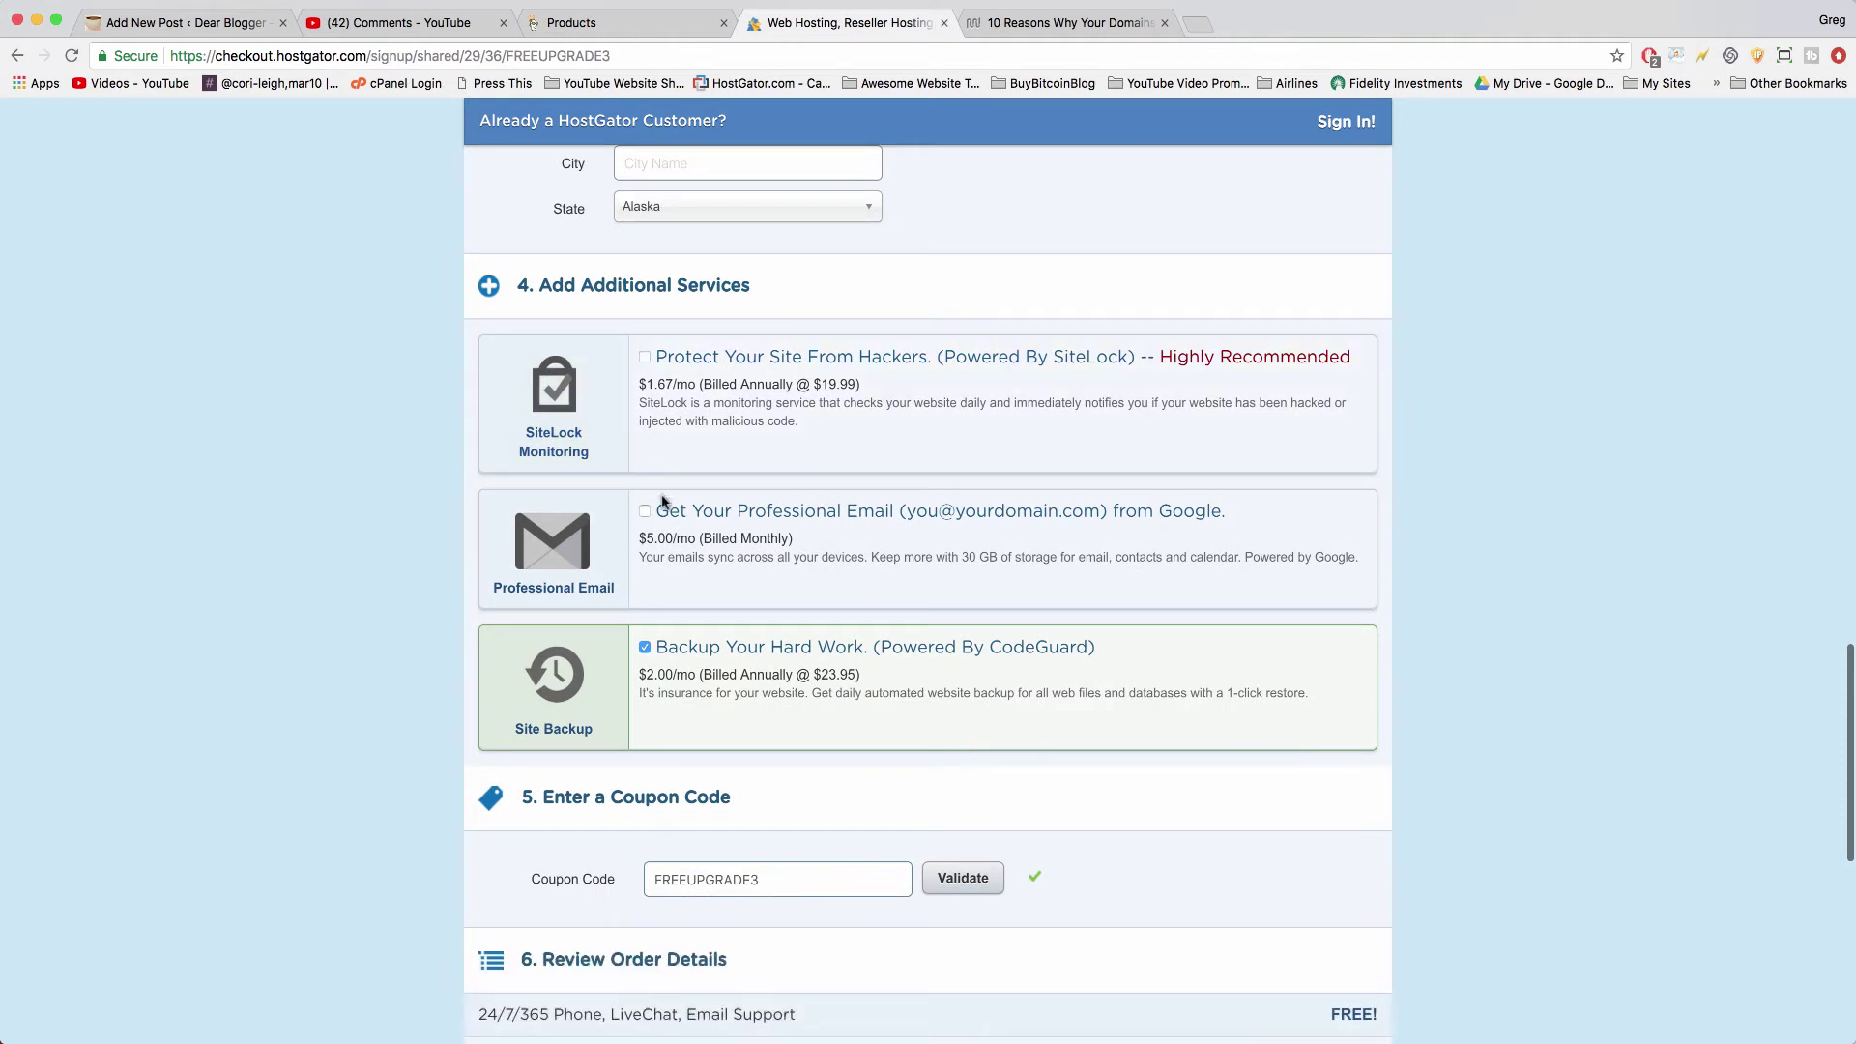
pyautogui.click(649, 646)
# - Replace the FREEUPGRADE3 coupon with bigbonus and validate it, bringing the total to $53.70
pyautogui.scroll(-4, 919, 796)
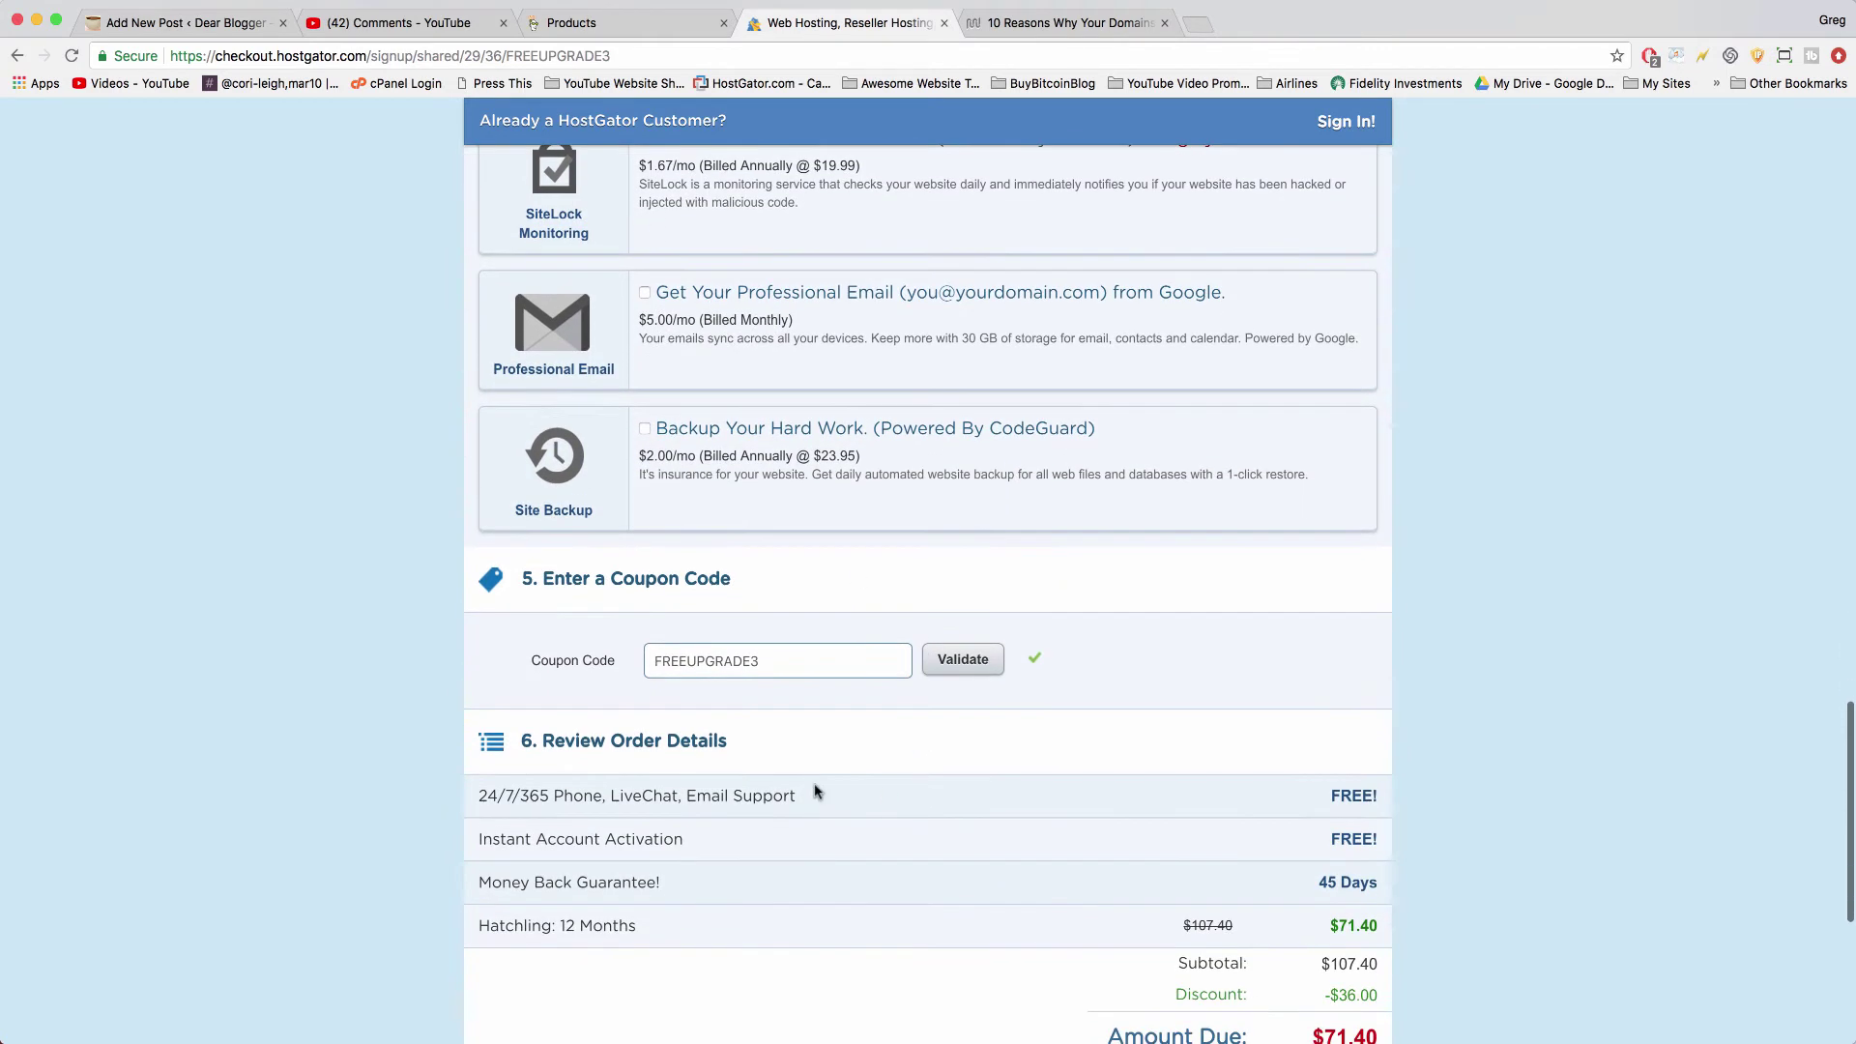
pyautogui.scroll(-2, 795, 693)
pyautogui.doubleClick(707, 547)
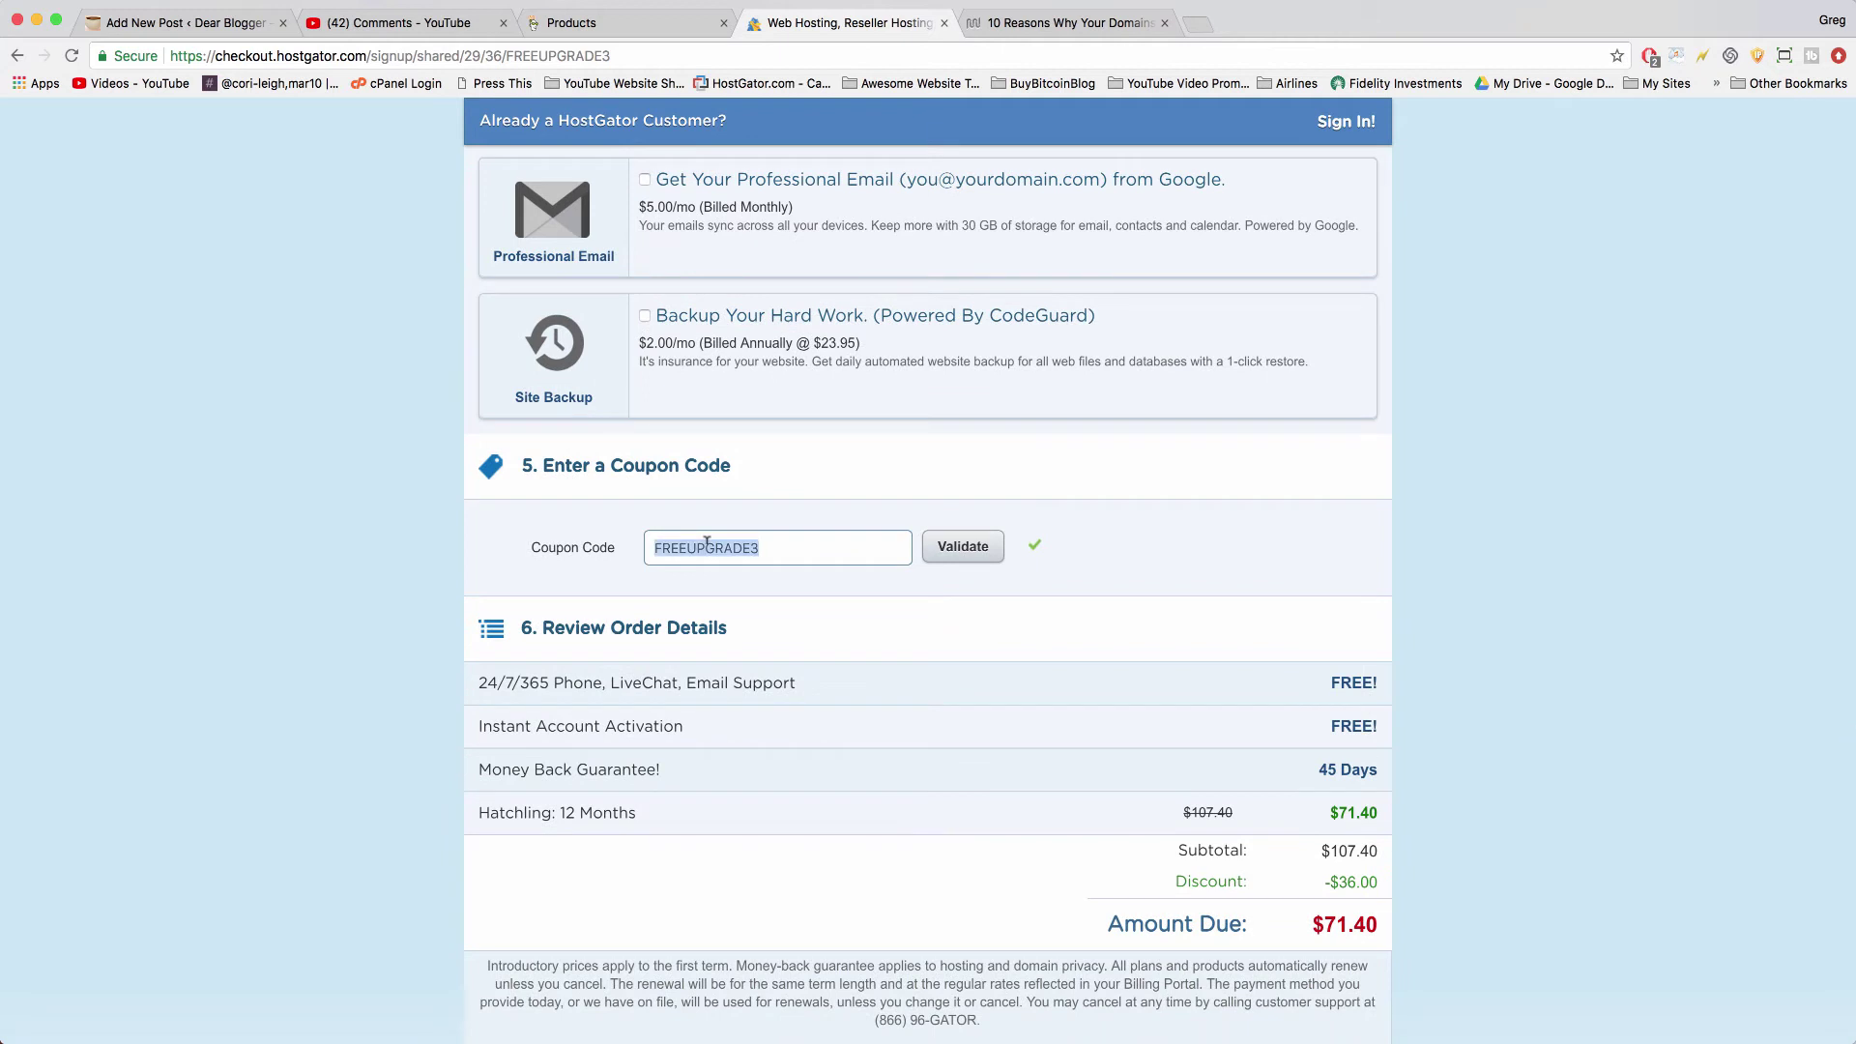
pyautogui.write('bigbonus')
pyautogui.doubleClick(714, 547)
pyautogui.click(959, 554)
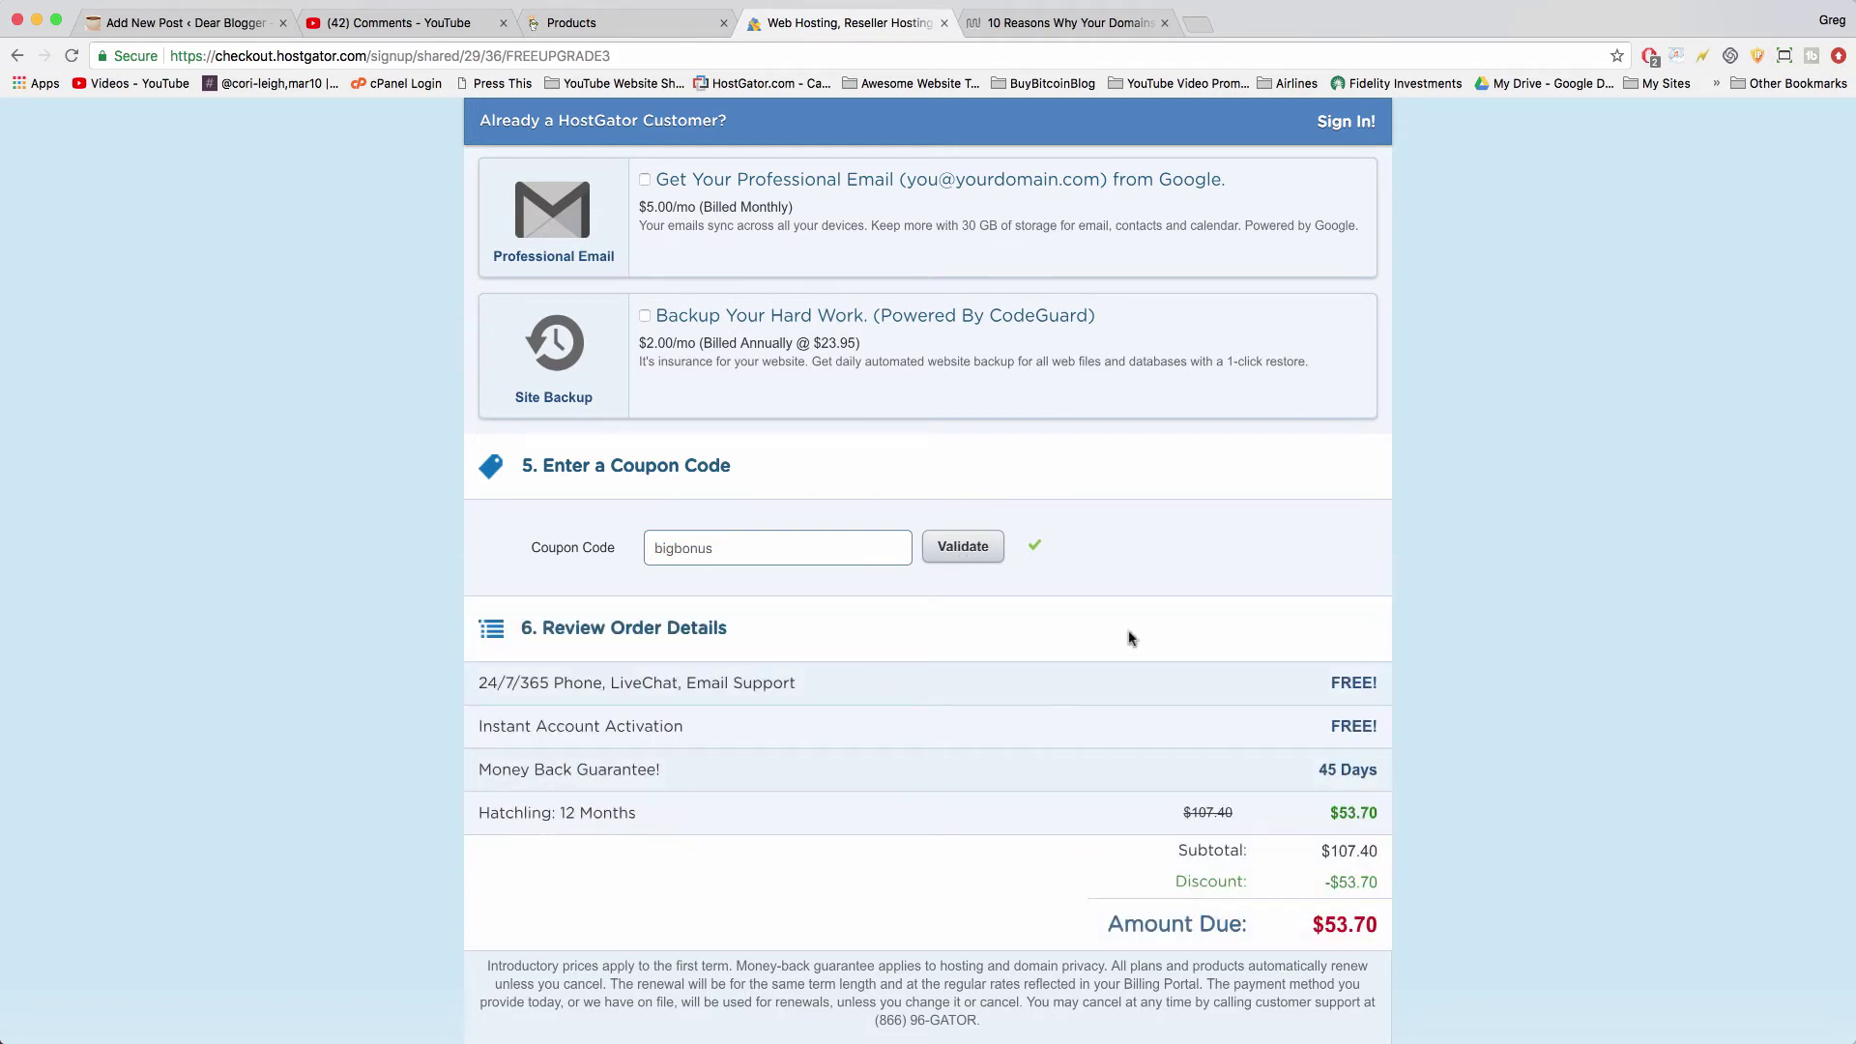
# - Tick the checkbox agreeing to the terms of service
pyautogui.scroll(-1, 1054, 830)
pyautogui.scroll(-3, 1054, 830)
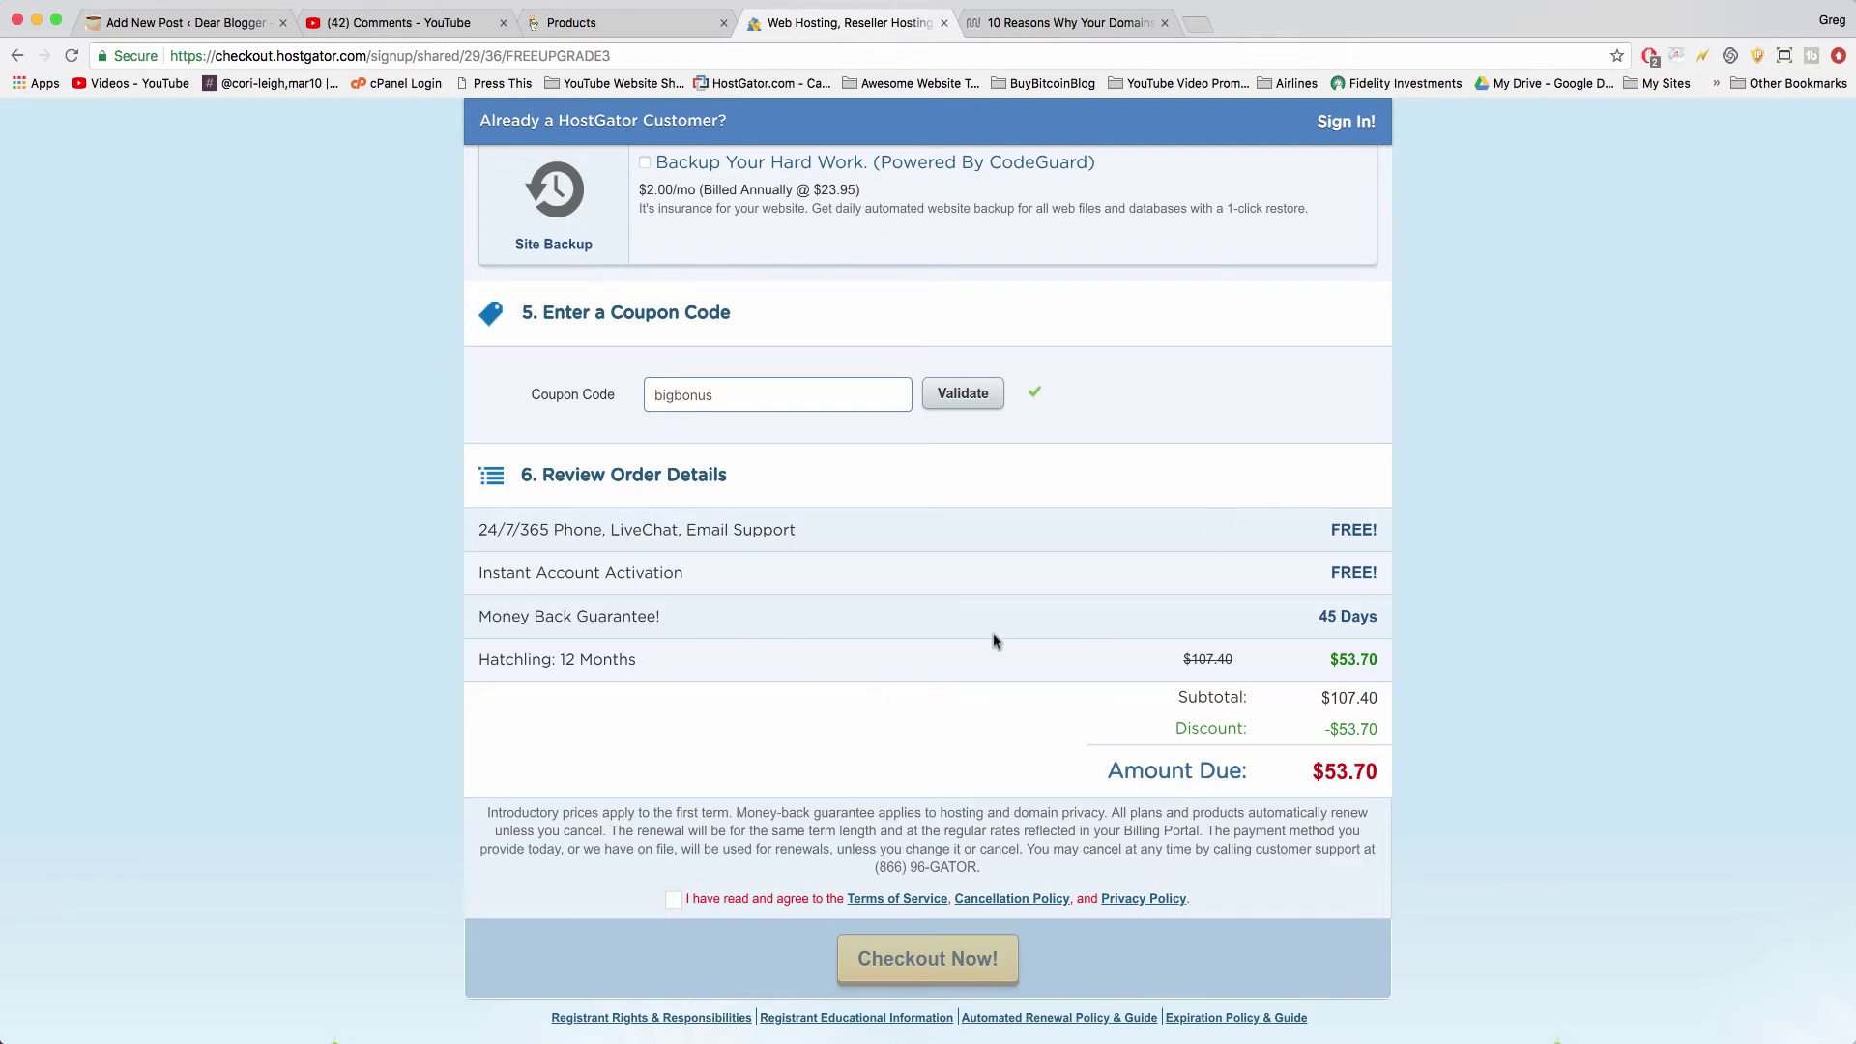
pyautogui.scroll(-1, 995, 641)
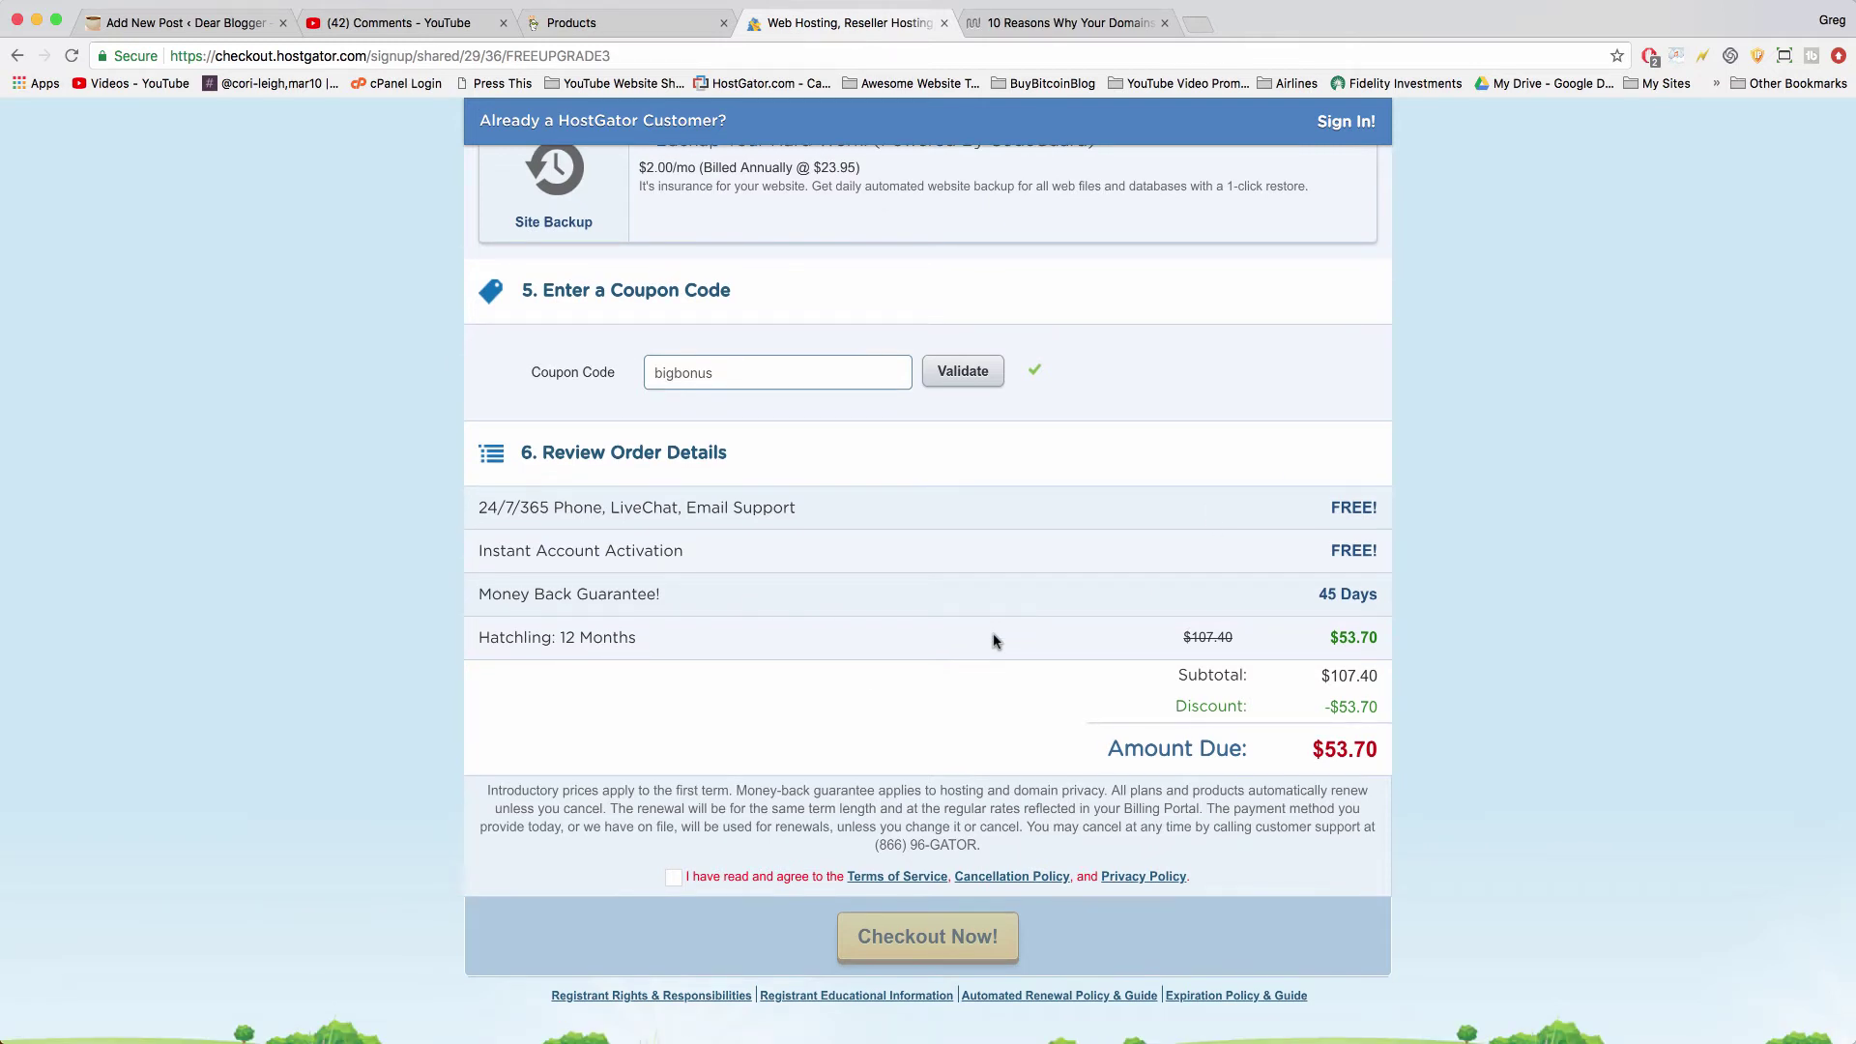
pyautogui.scroll(-3, 995, 641)
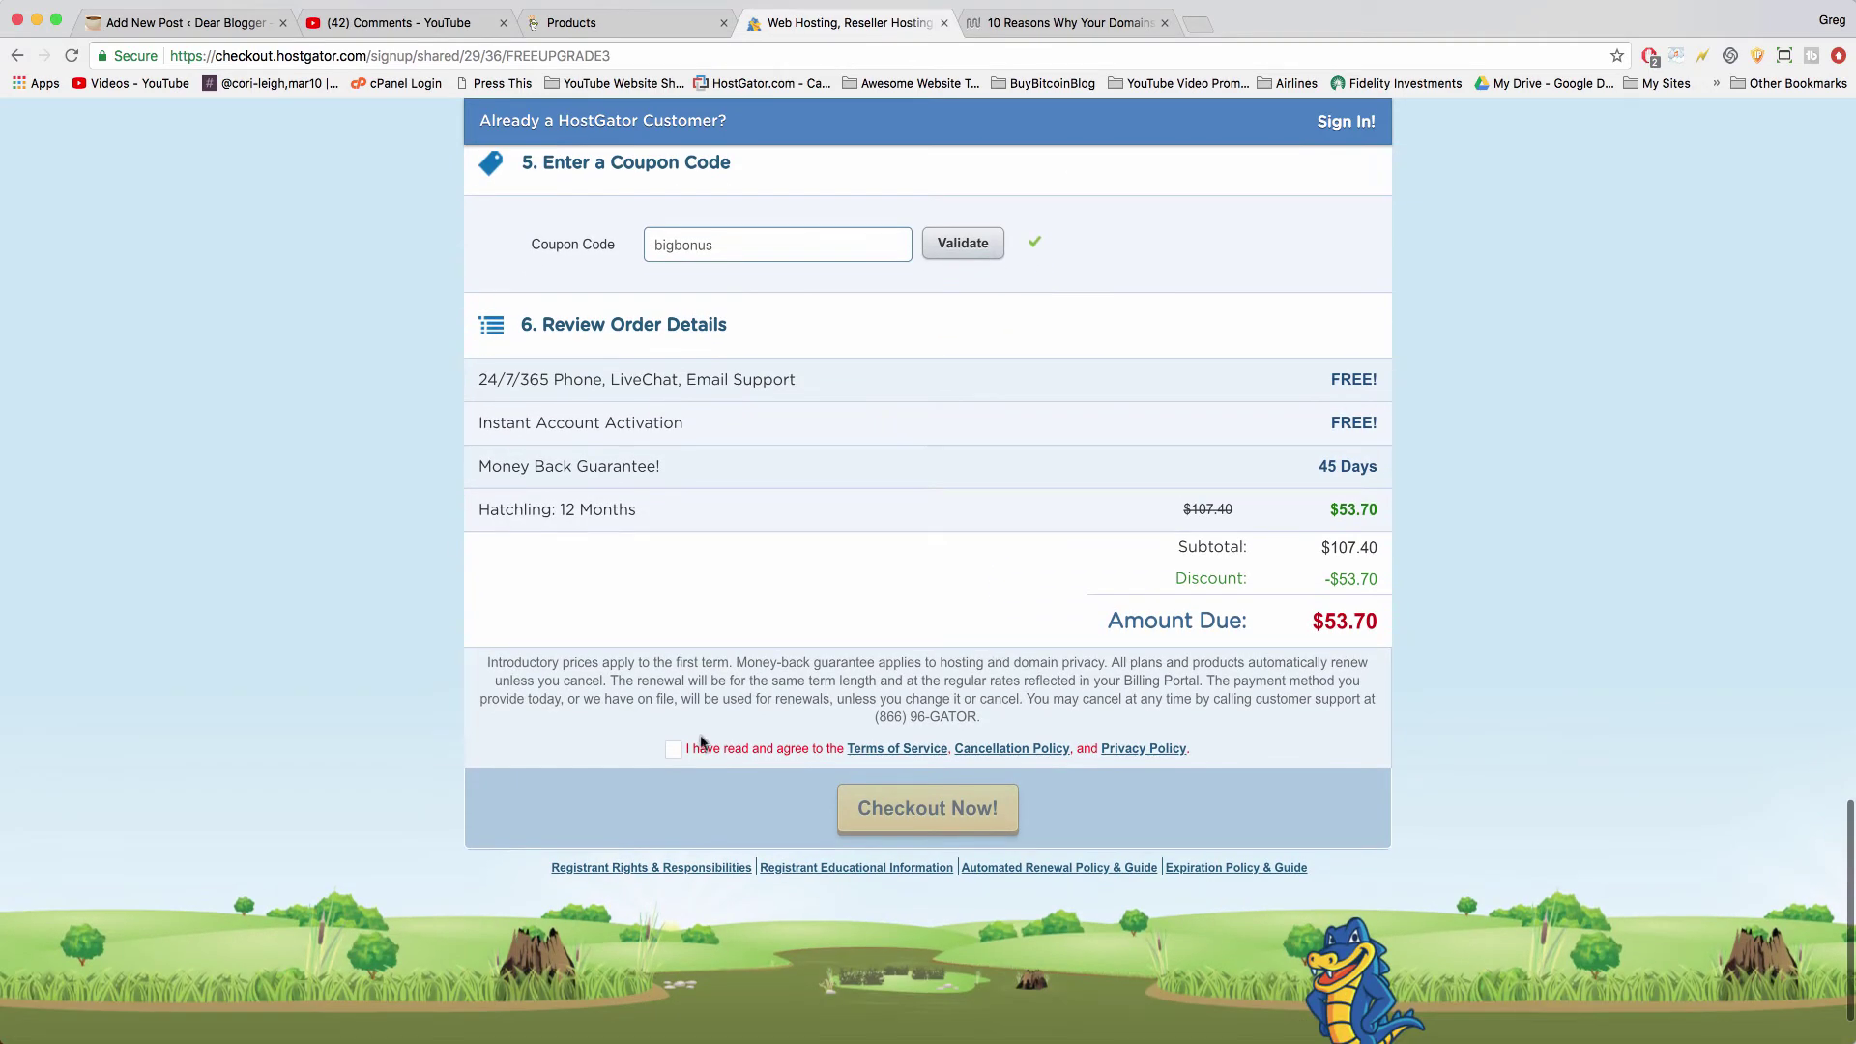
pyautogui.click(674, 750)
# - Scroll down the checkout page showing $53.70 due
pyautogui.scroll(-2, 871, 570)
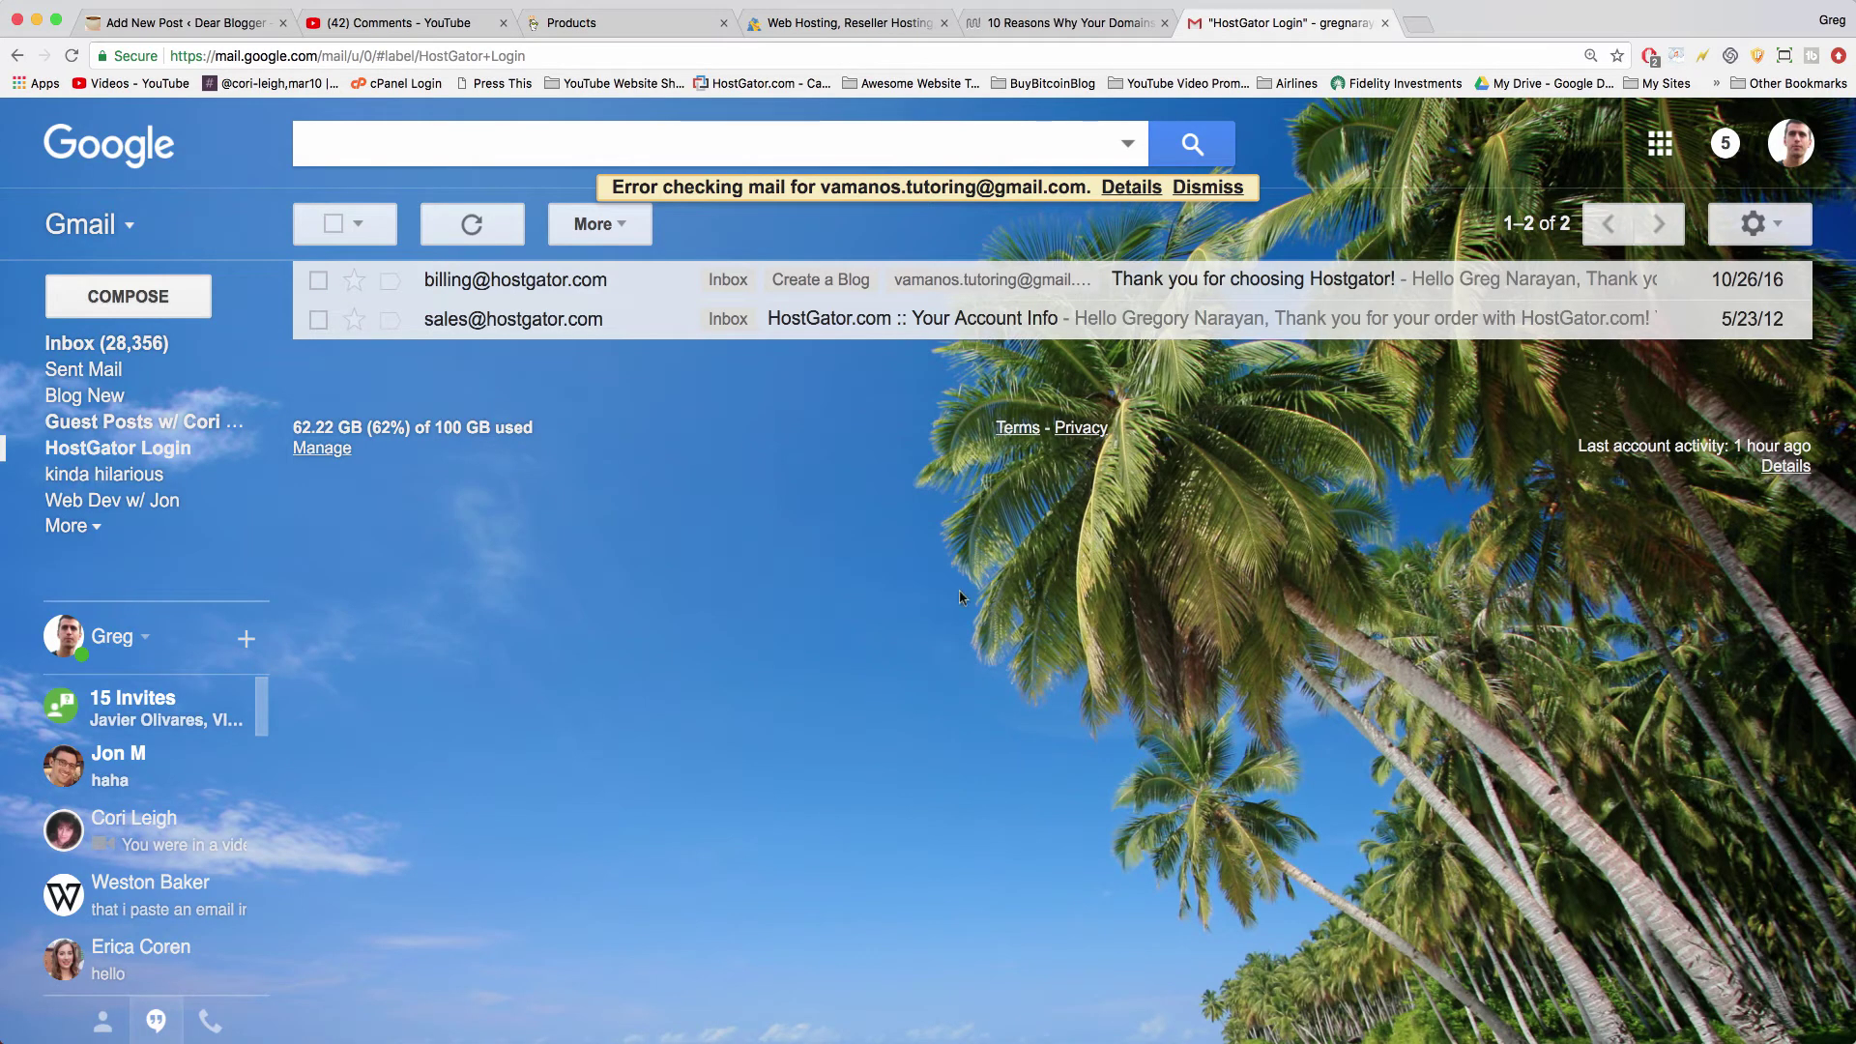
# - Find the two HostGator nameservers in the 'Your Account Info' email
pyautogui.click(564, 328)
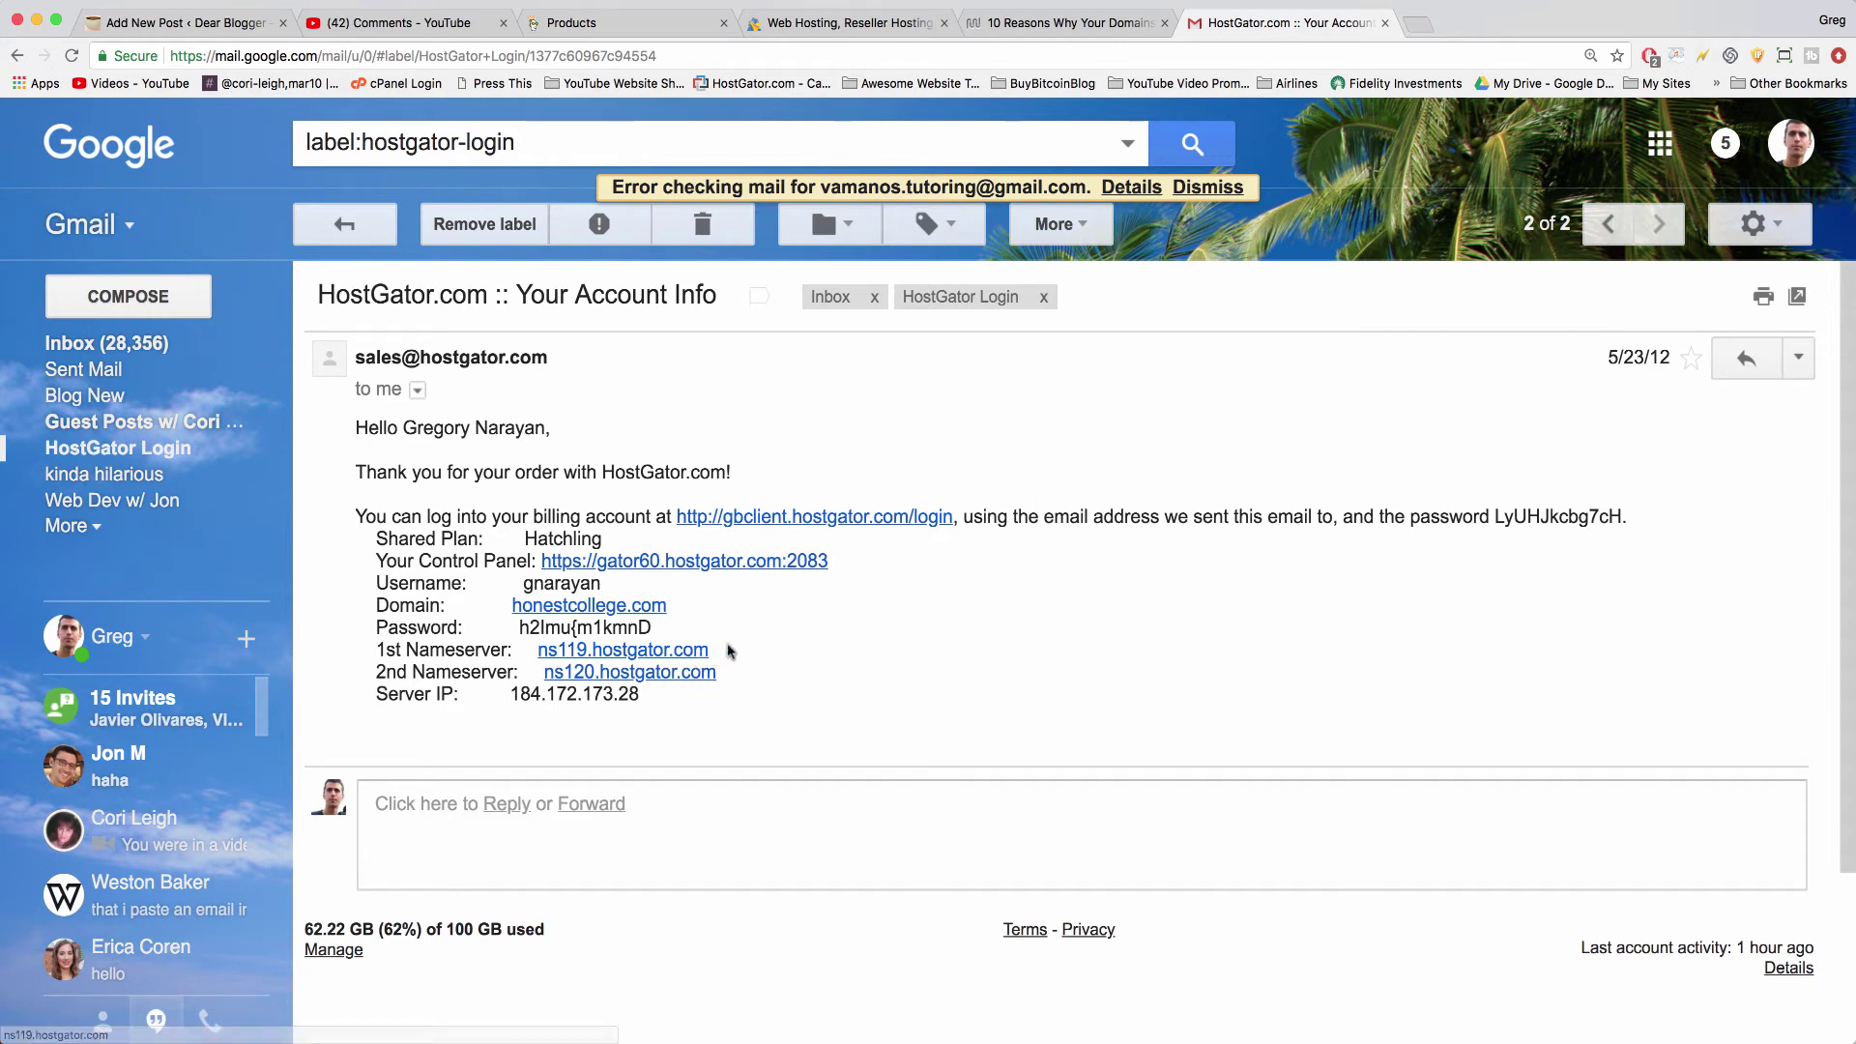
pyautogui.moveTo(720, 651); pyautogui.dragTo(373, 650)
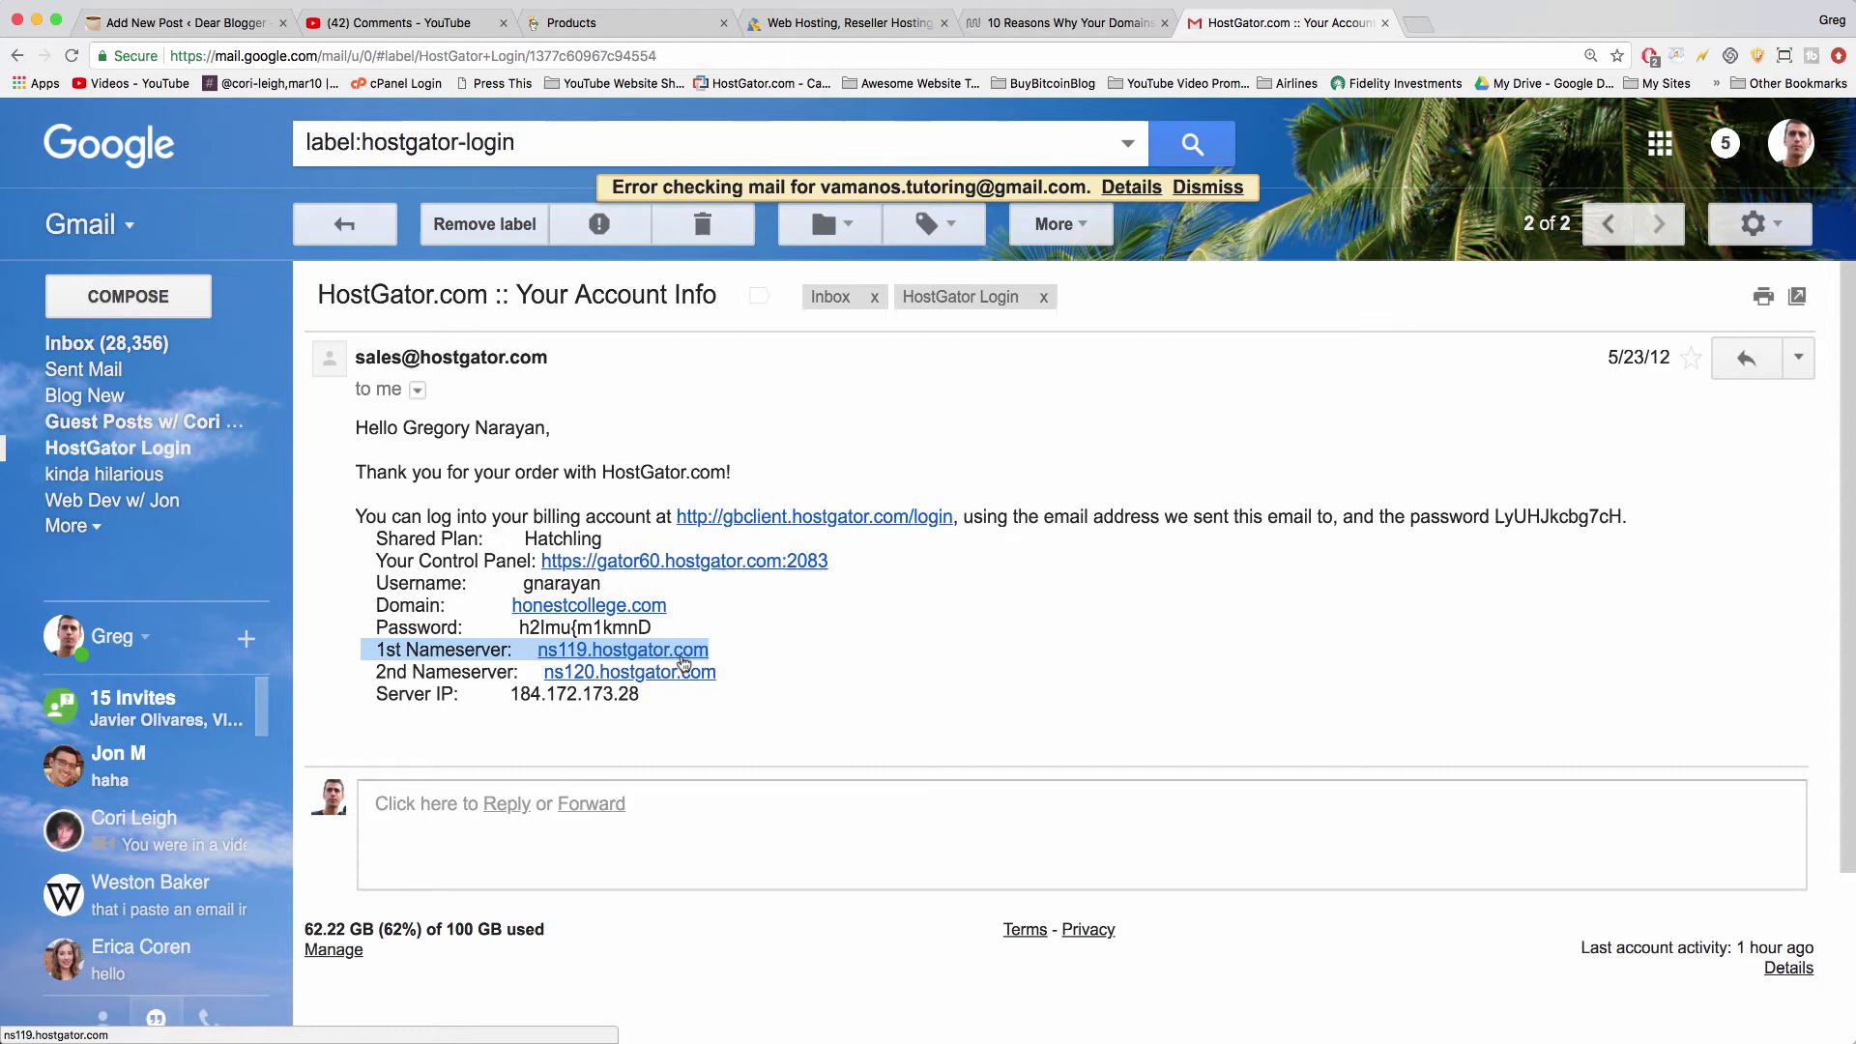
pyautogui.moveTo(717, 672); pyautogui.dragTo(377, 653)
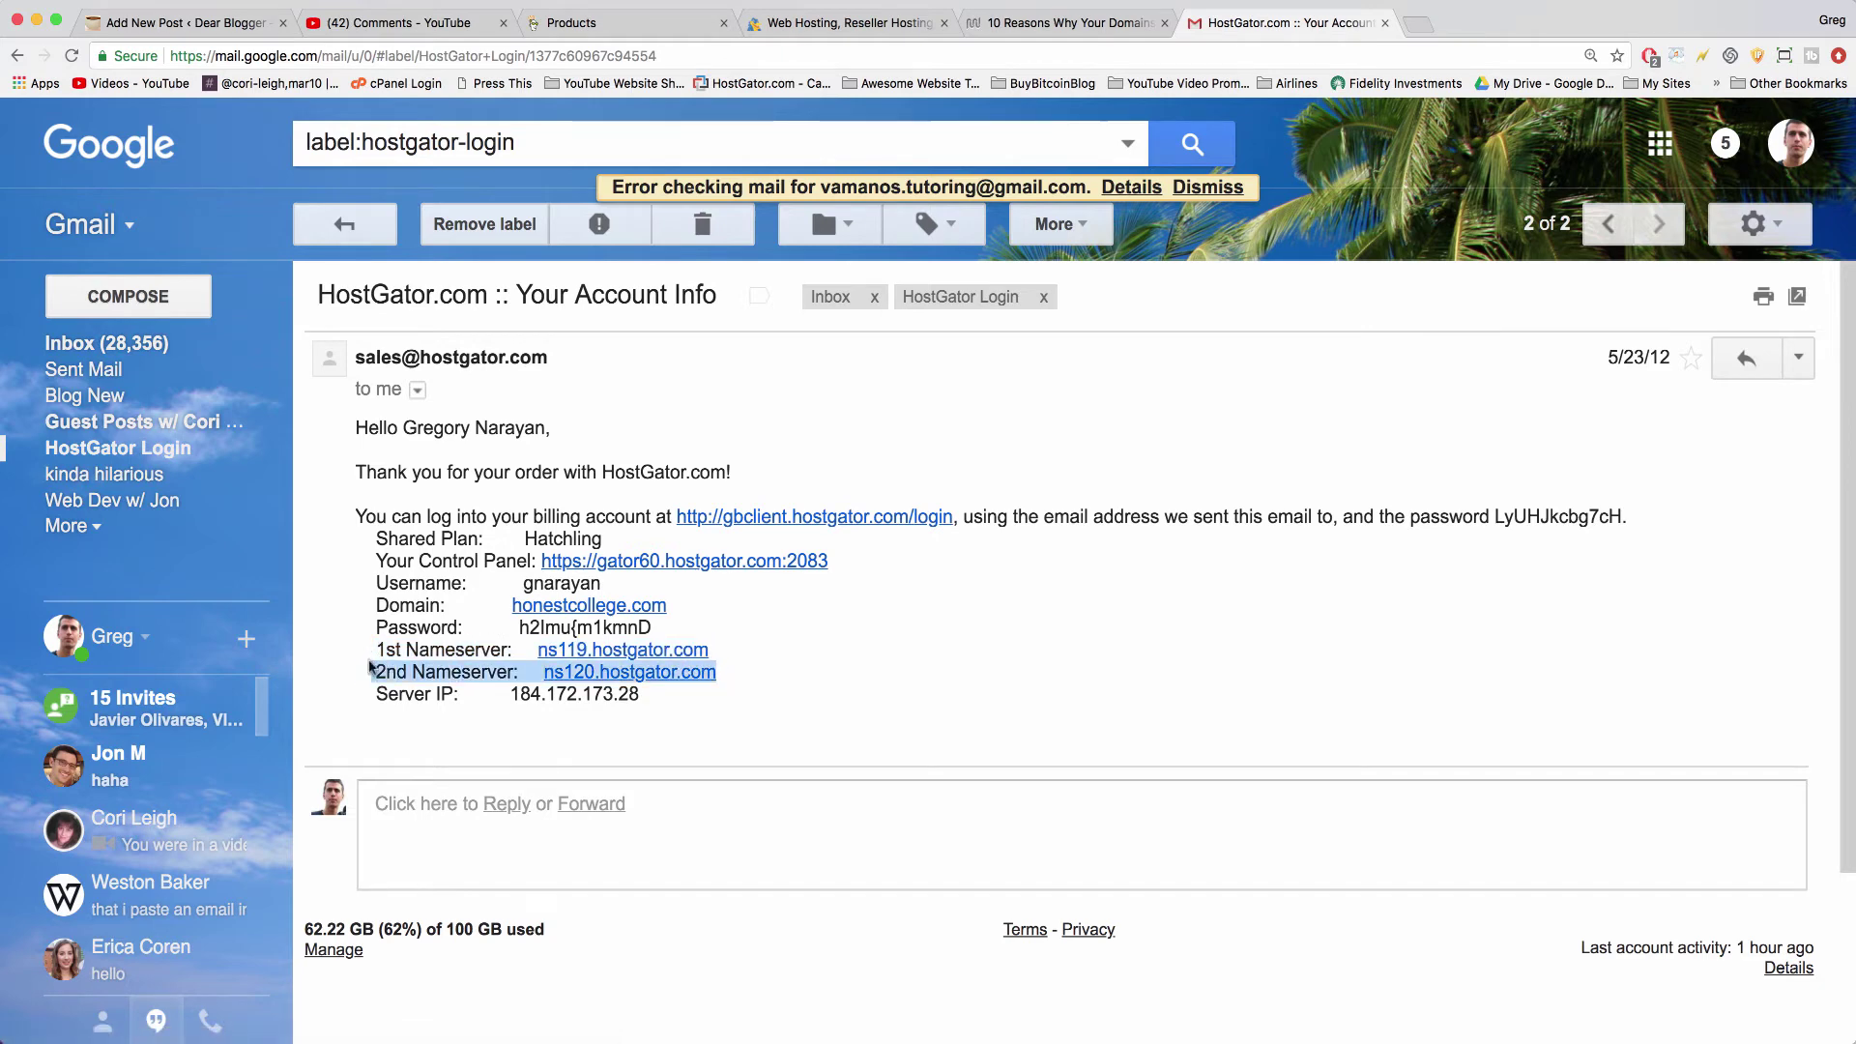
pyautogui.click(371, 667)
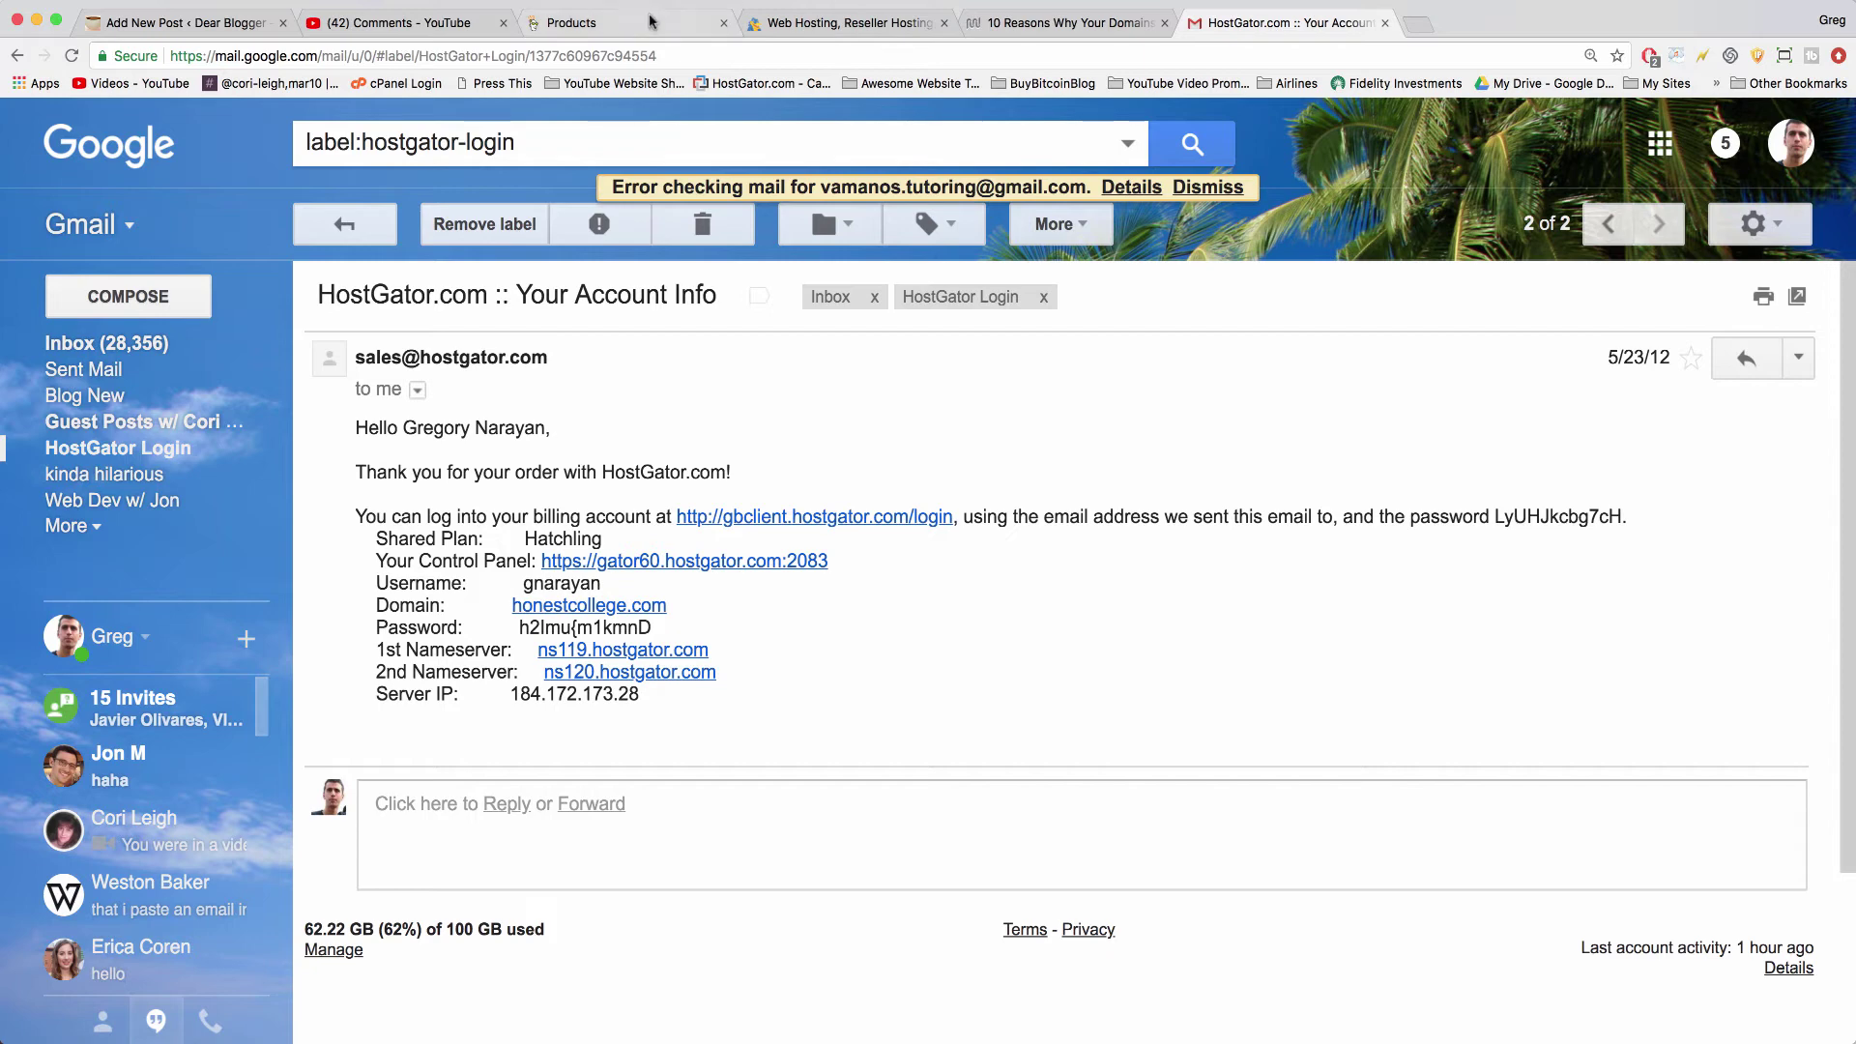
# - Bring up GoDaddy's DNS management page for brooklynsboy.com
pyautogui.click(619, 22)
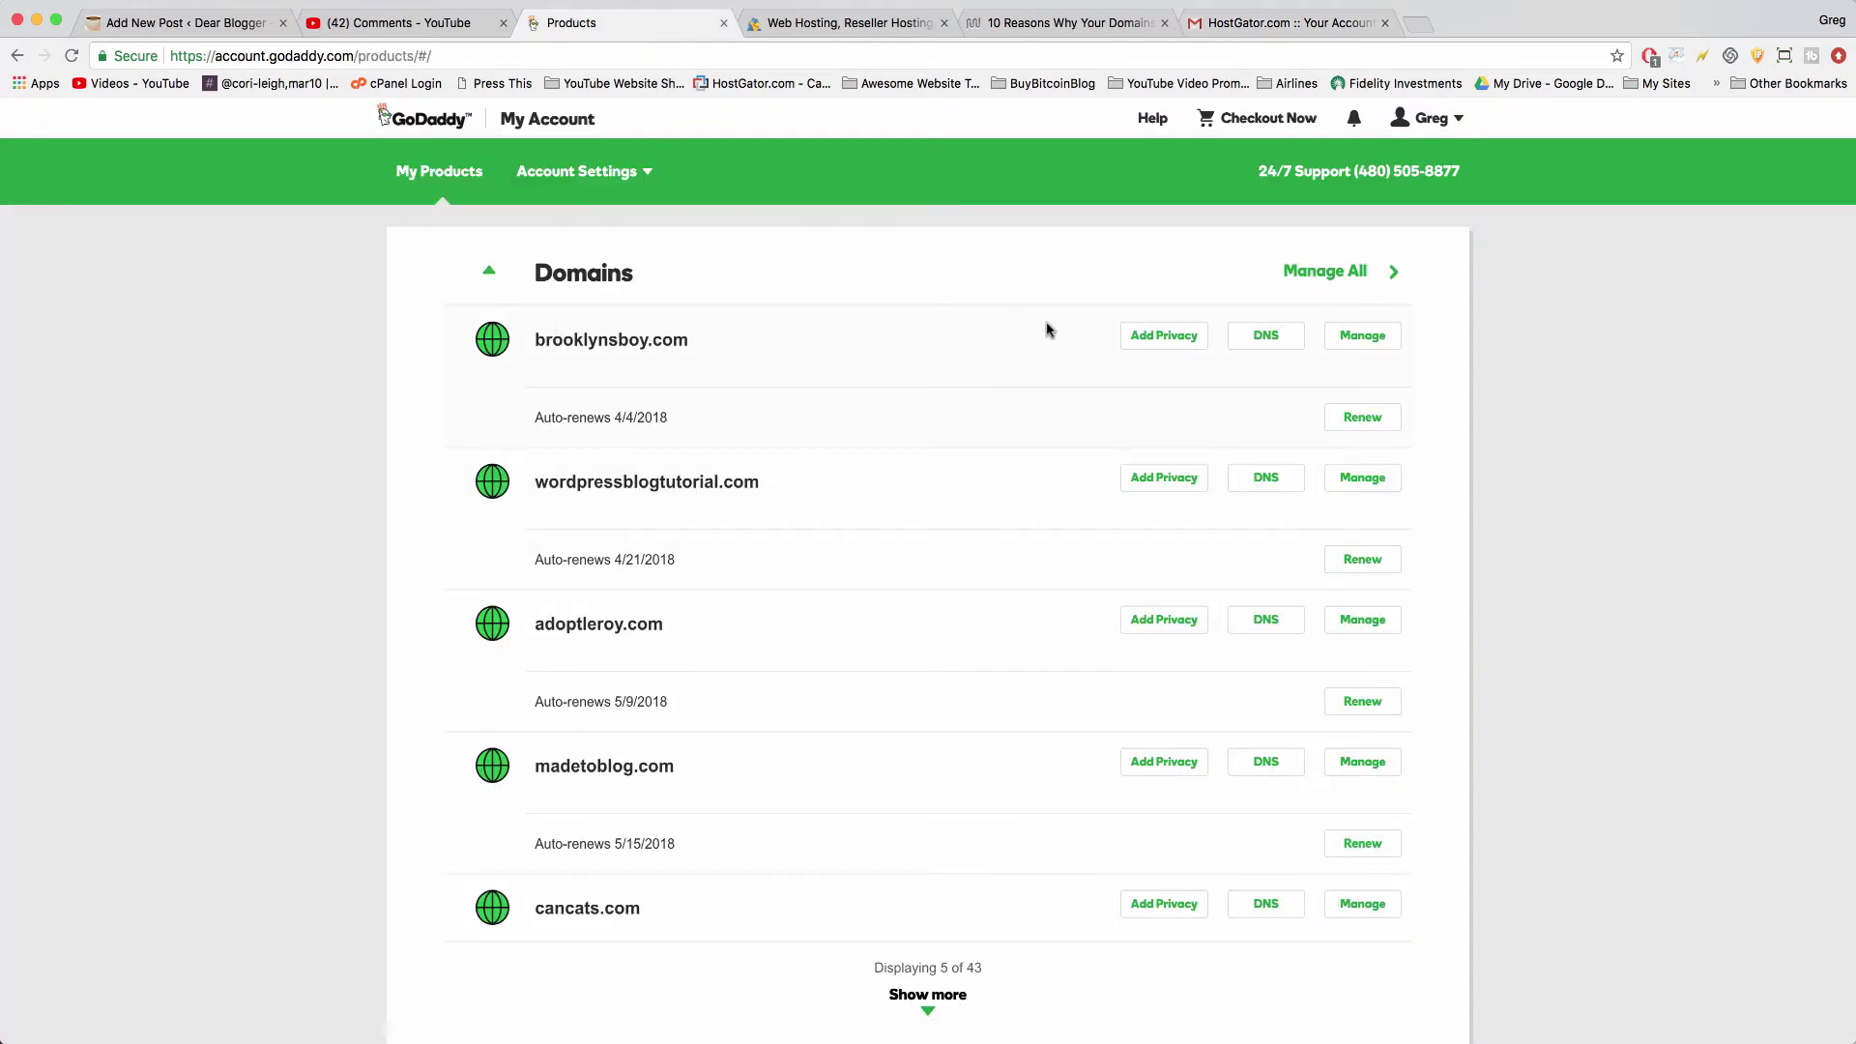
pyautogui.click(1261, 339)
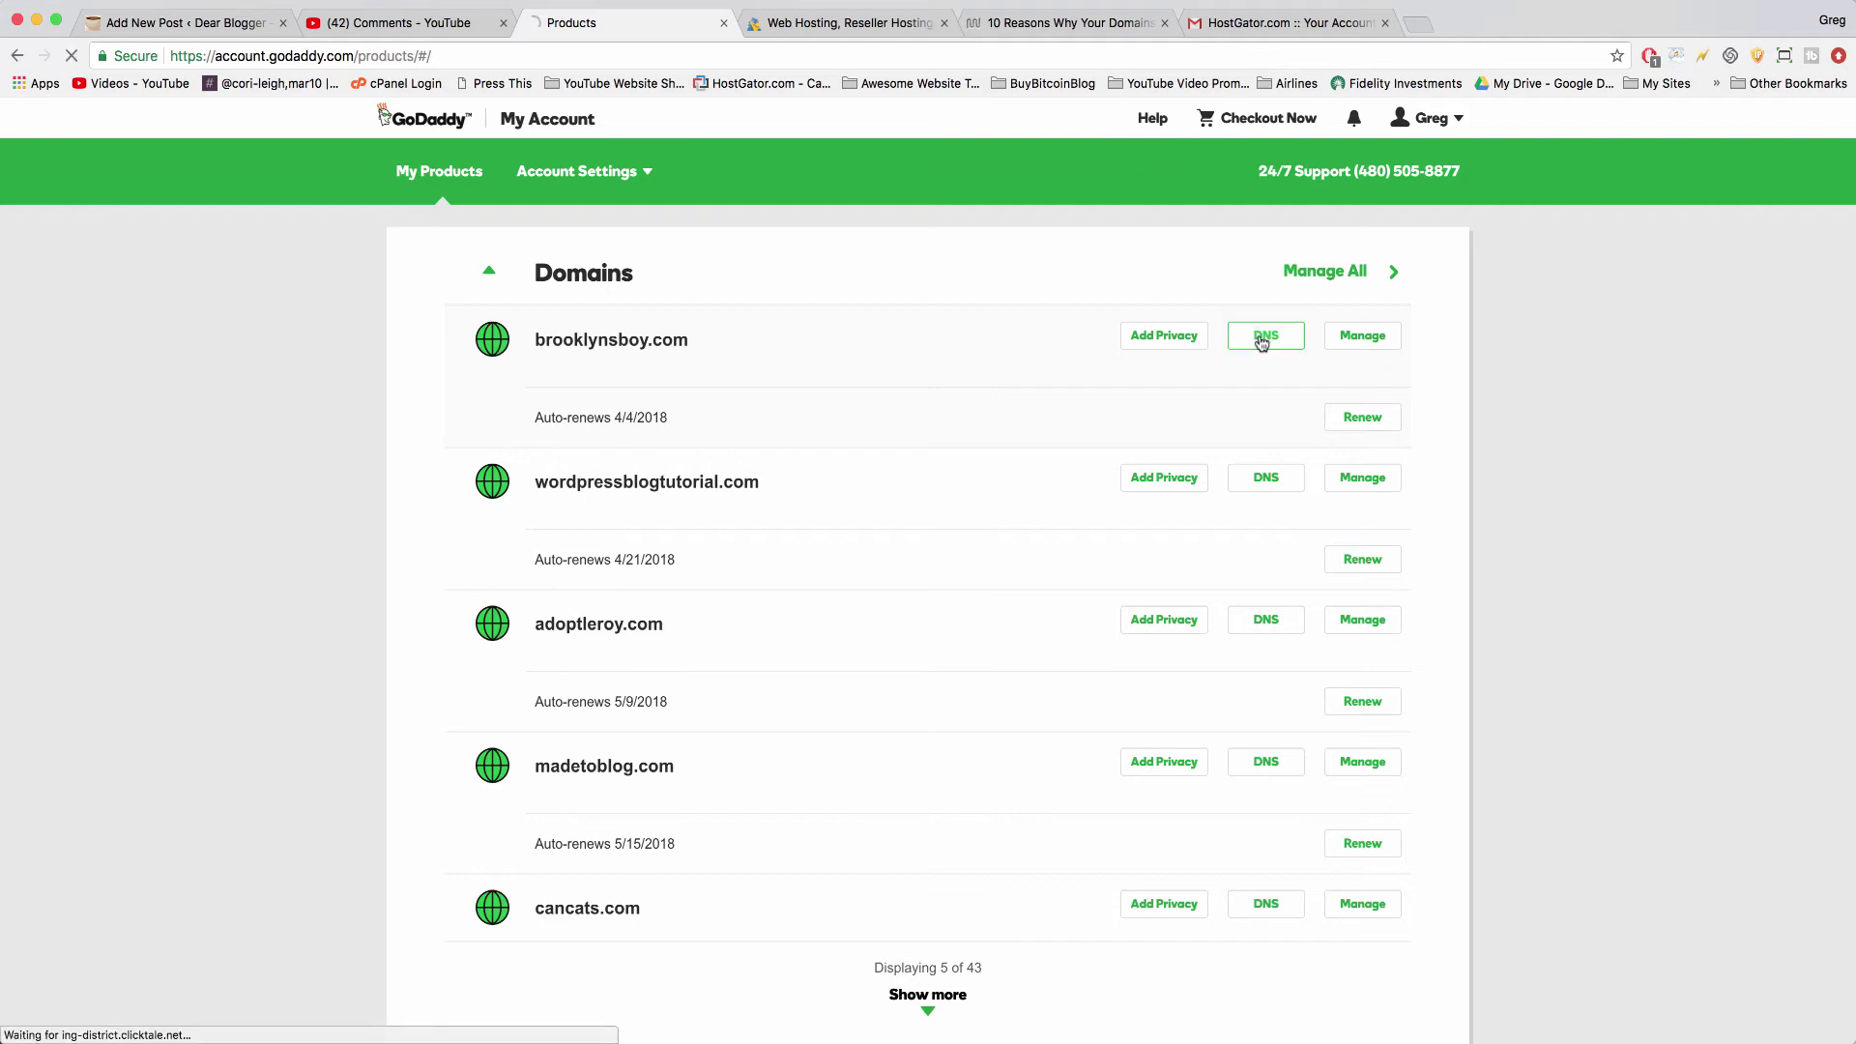
pyautogui.scroll(-7, 364, 522)
# - Change brooklynsboy.com's nameserver type to Custom
pyautogui.scroll(-4, 364, 522)
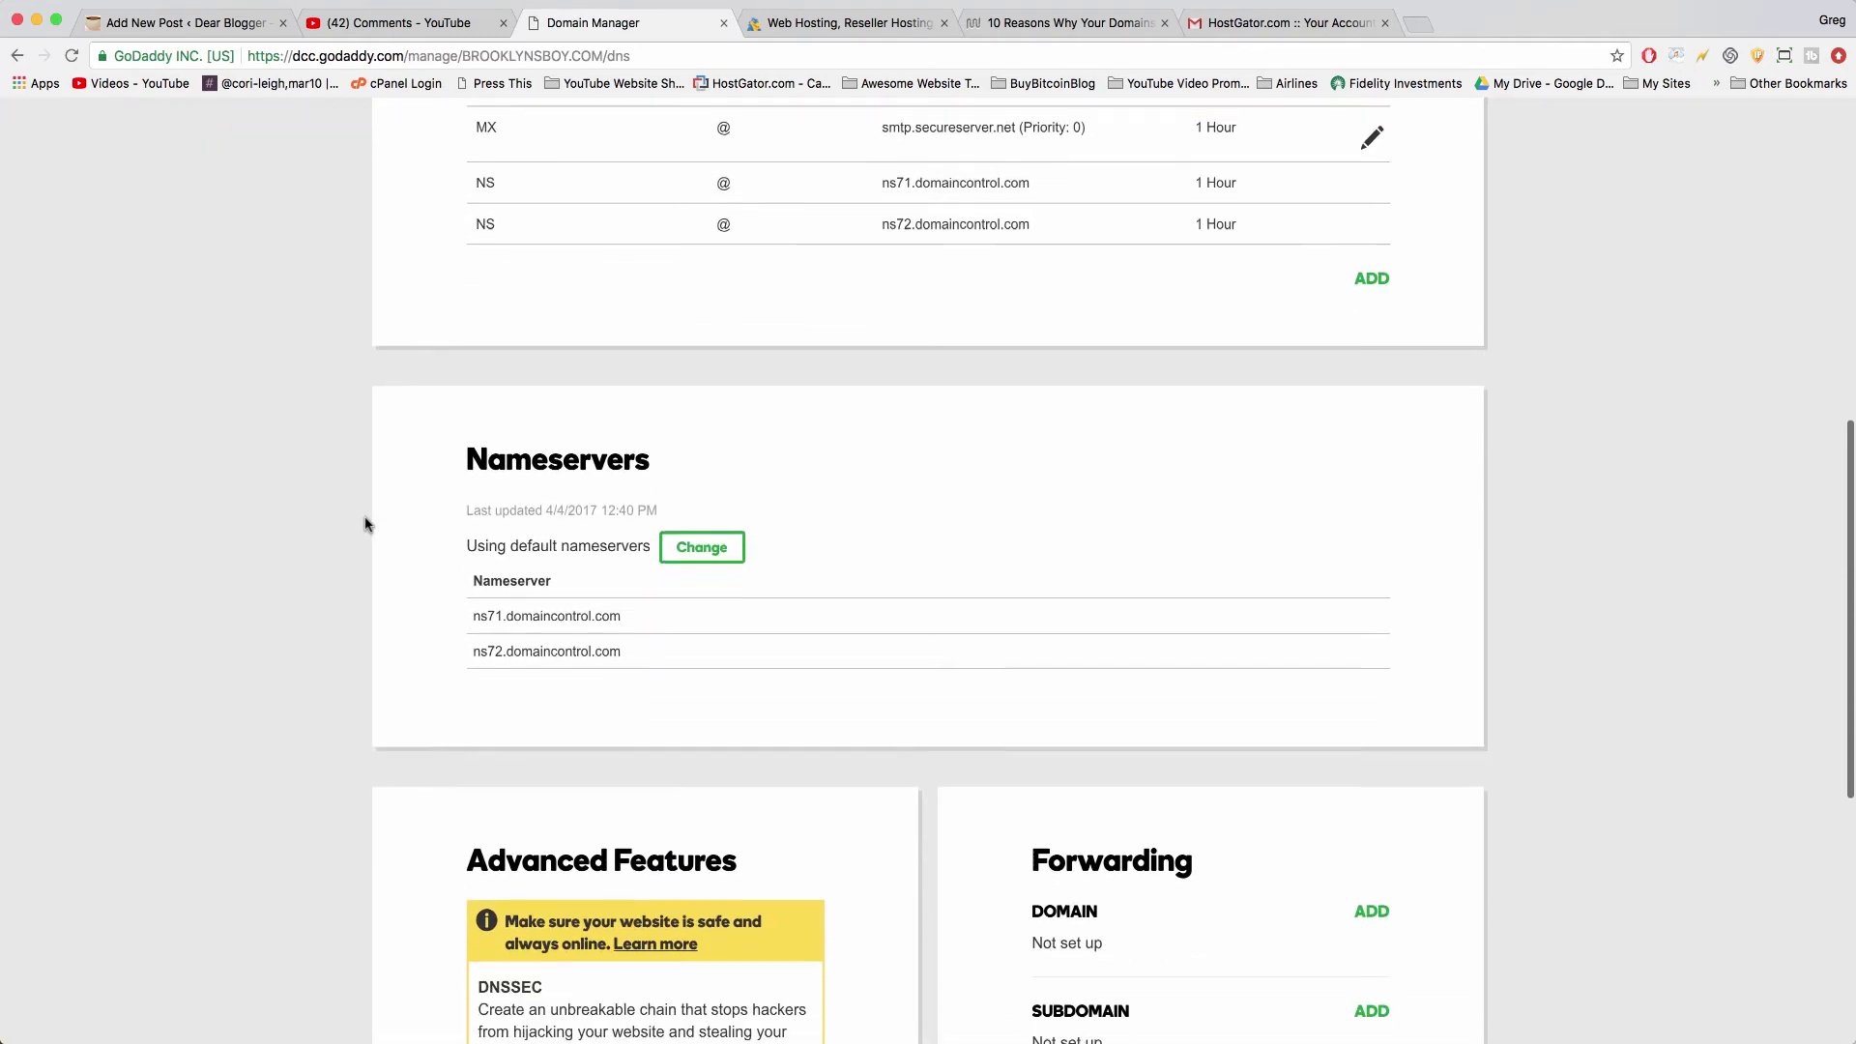
pyautogui.click(722, 475)
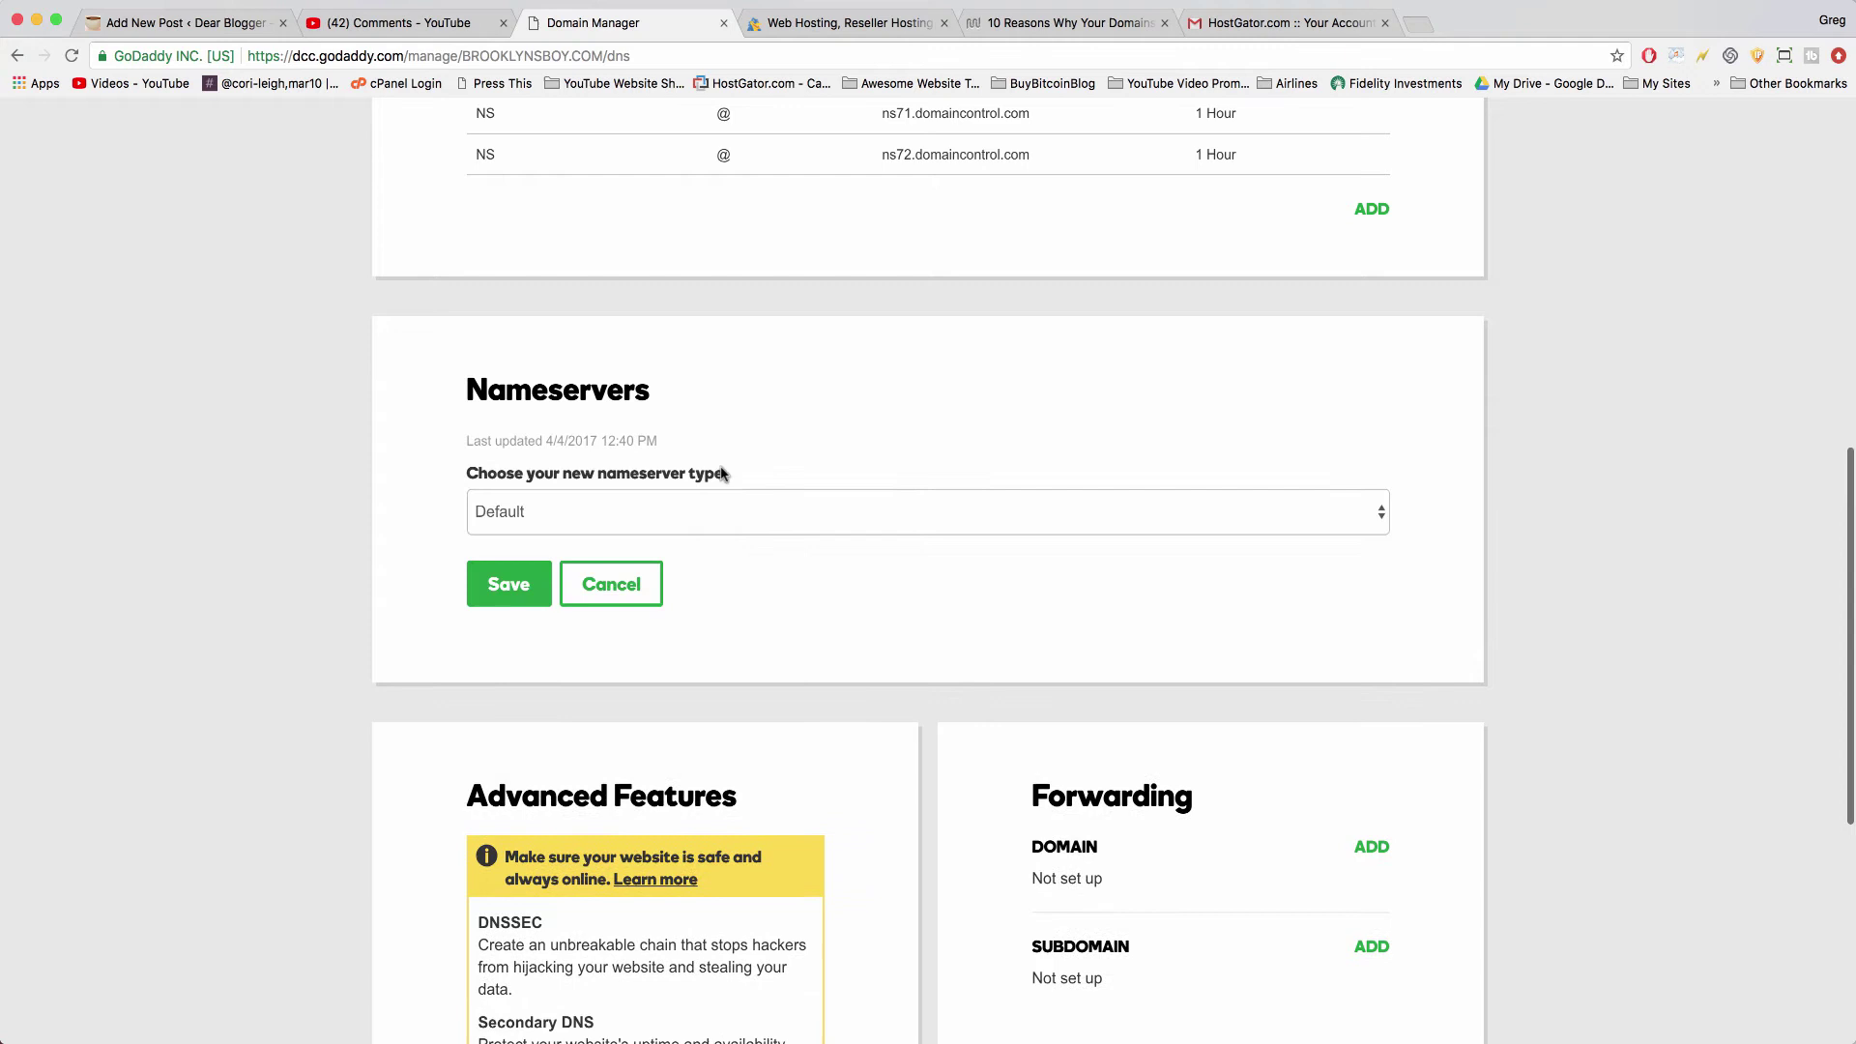
pyautogui.click(1313, 520)
pyautogui.click(1315, 532)
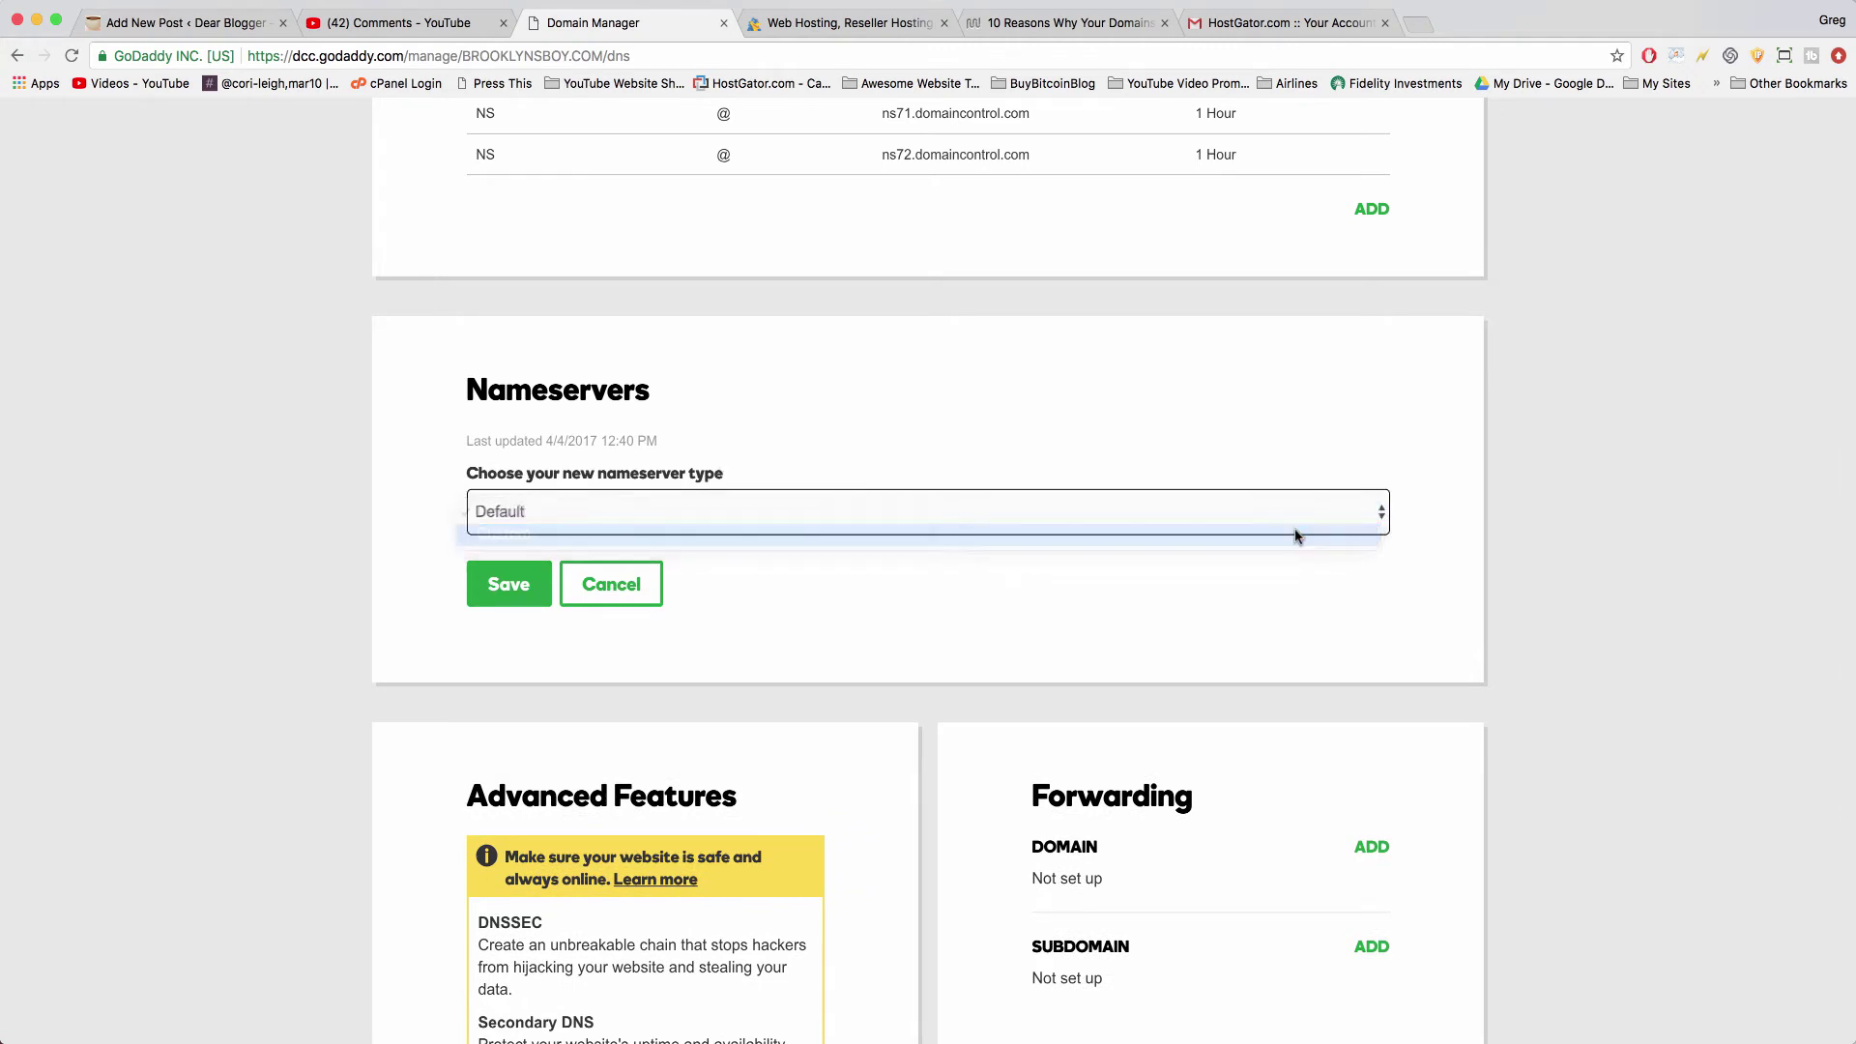
pyautogui.click(608, 619)
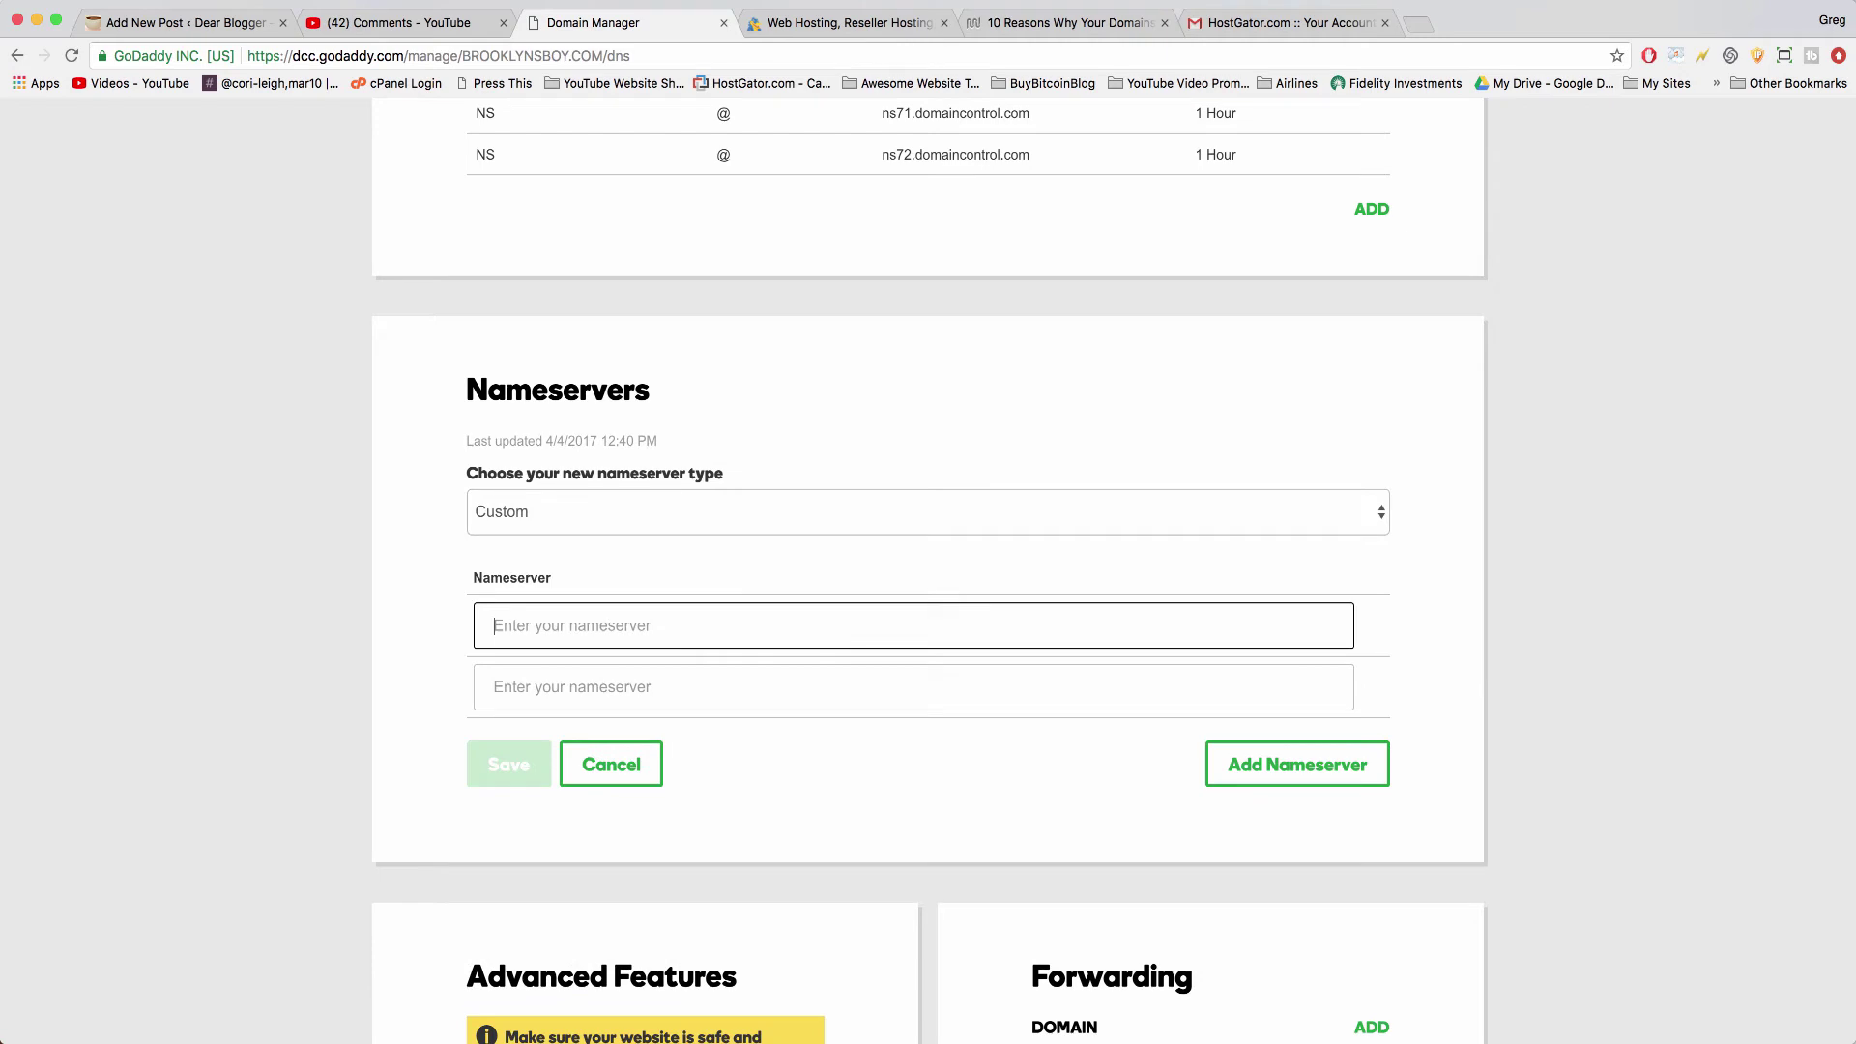
# - Copy ns119.hostgator.com from the email into the first nameserver field
pyautogui.click(1236, 14)
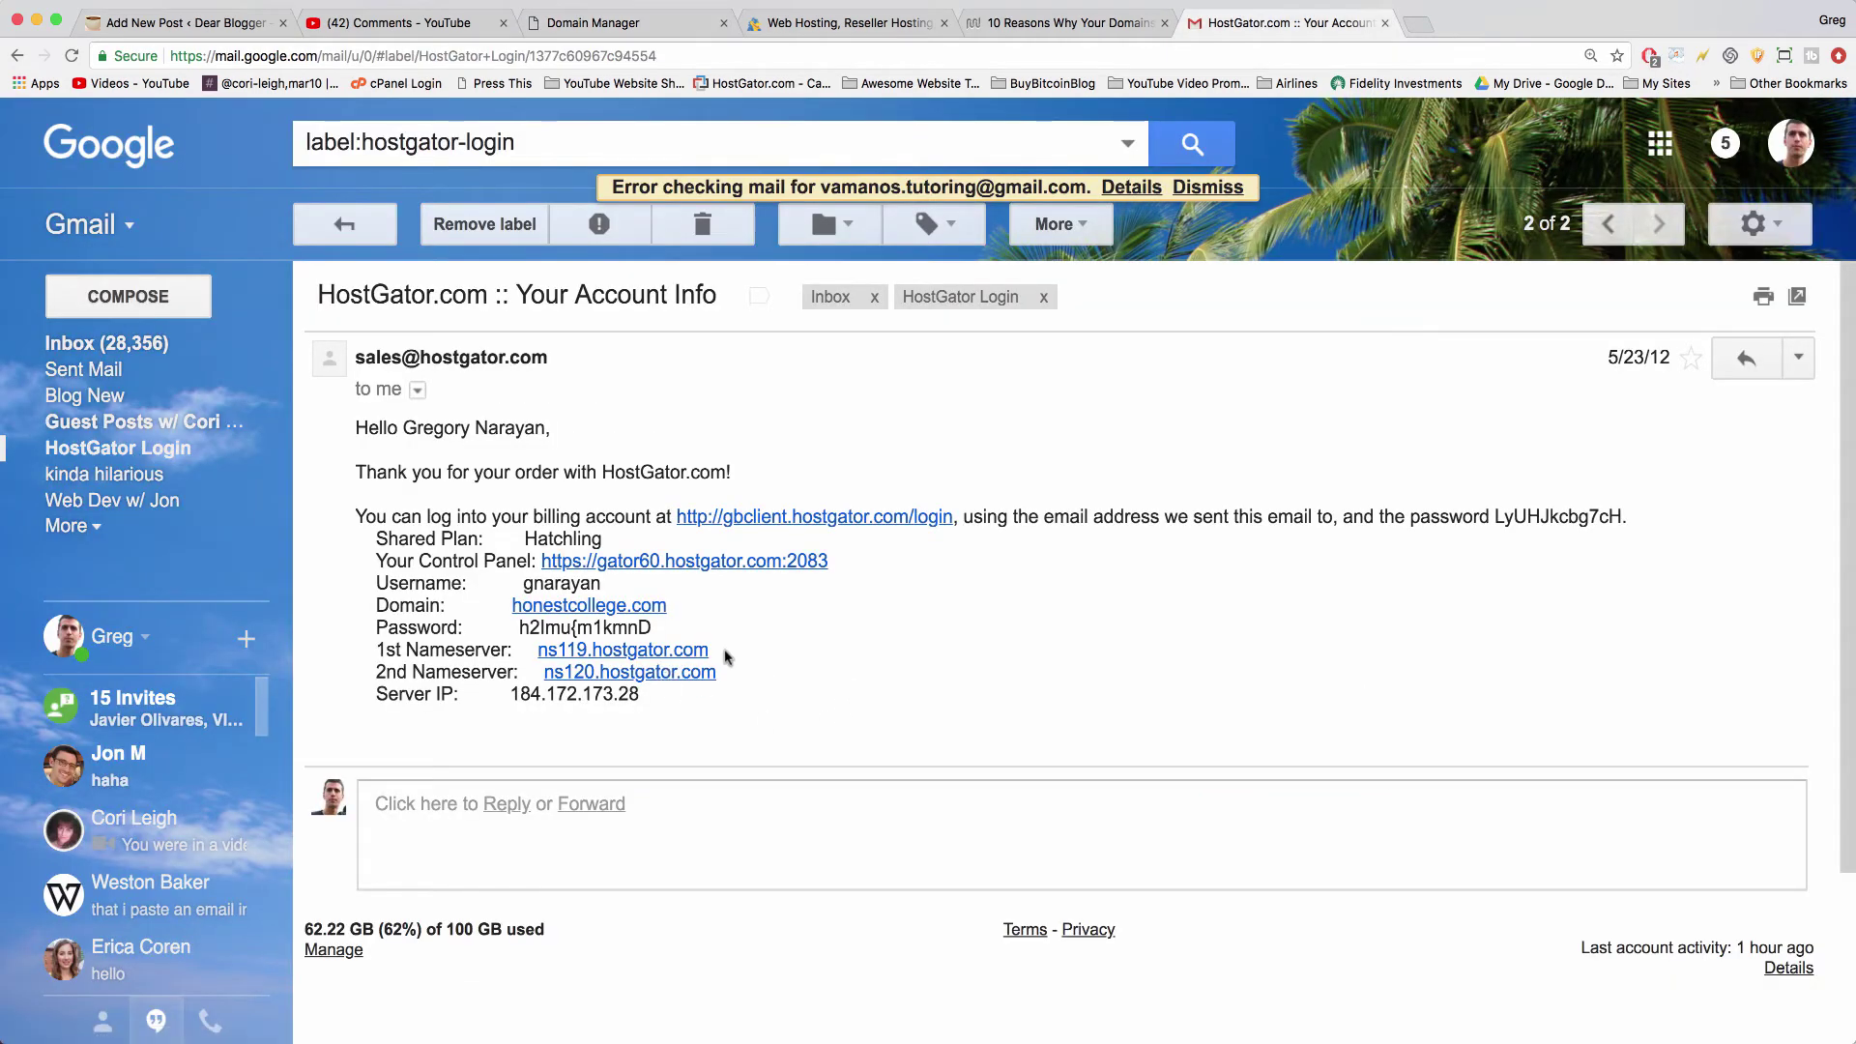
pyautogui.moveTo(727, 656); pyautogui.dragTo(540, 650)
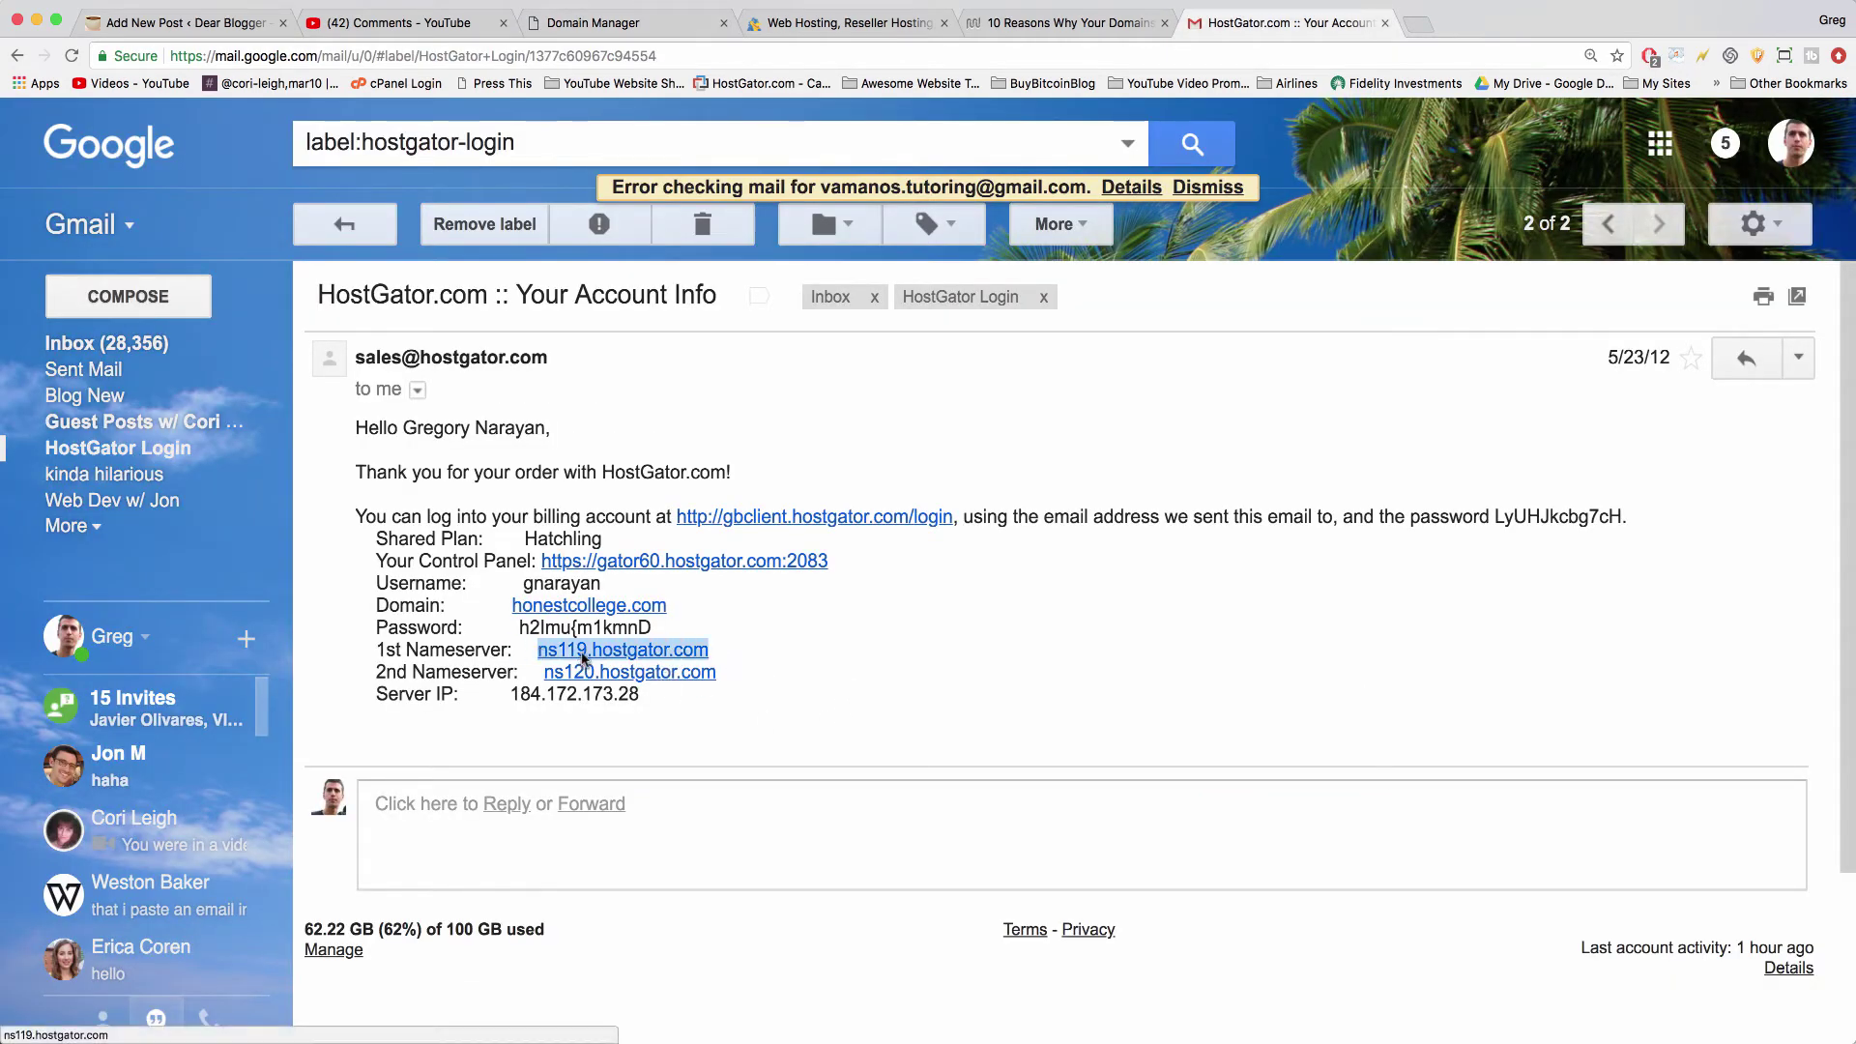
pyautogui.rightClick(584, 659)
pyautogui.click(629, 784)
pyautogui.click(640, 22)
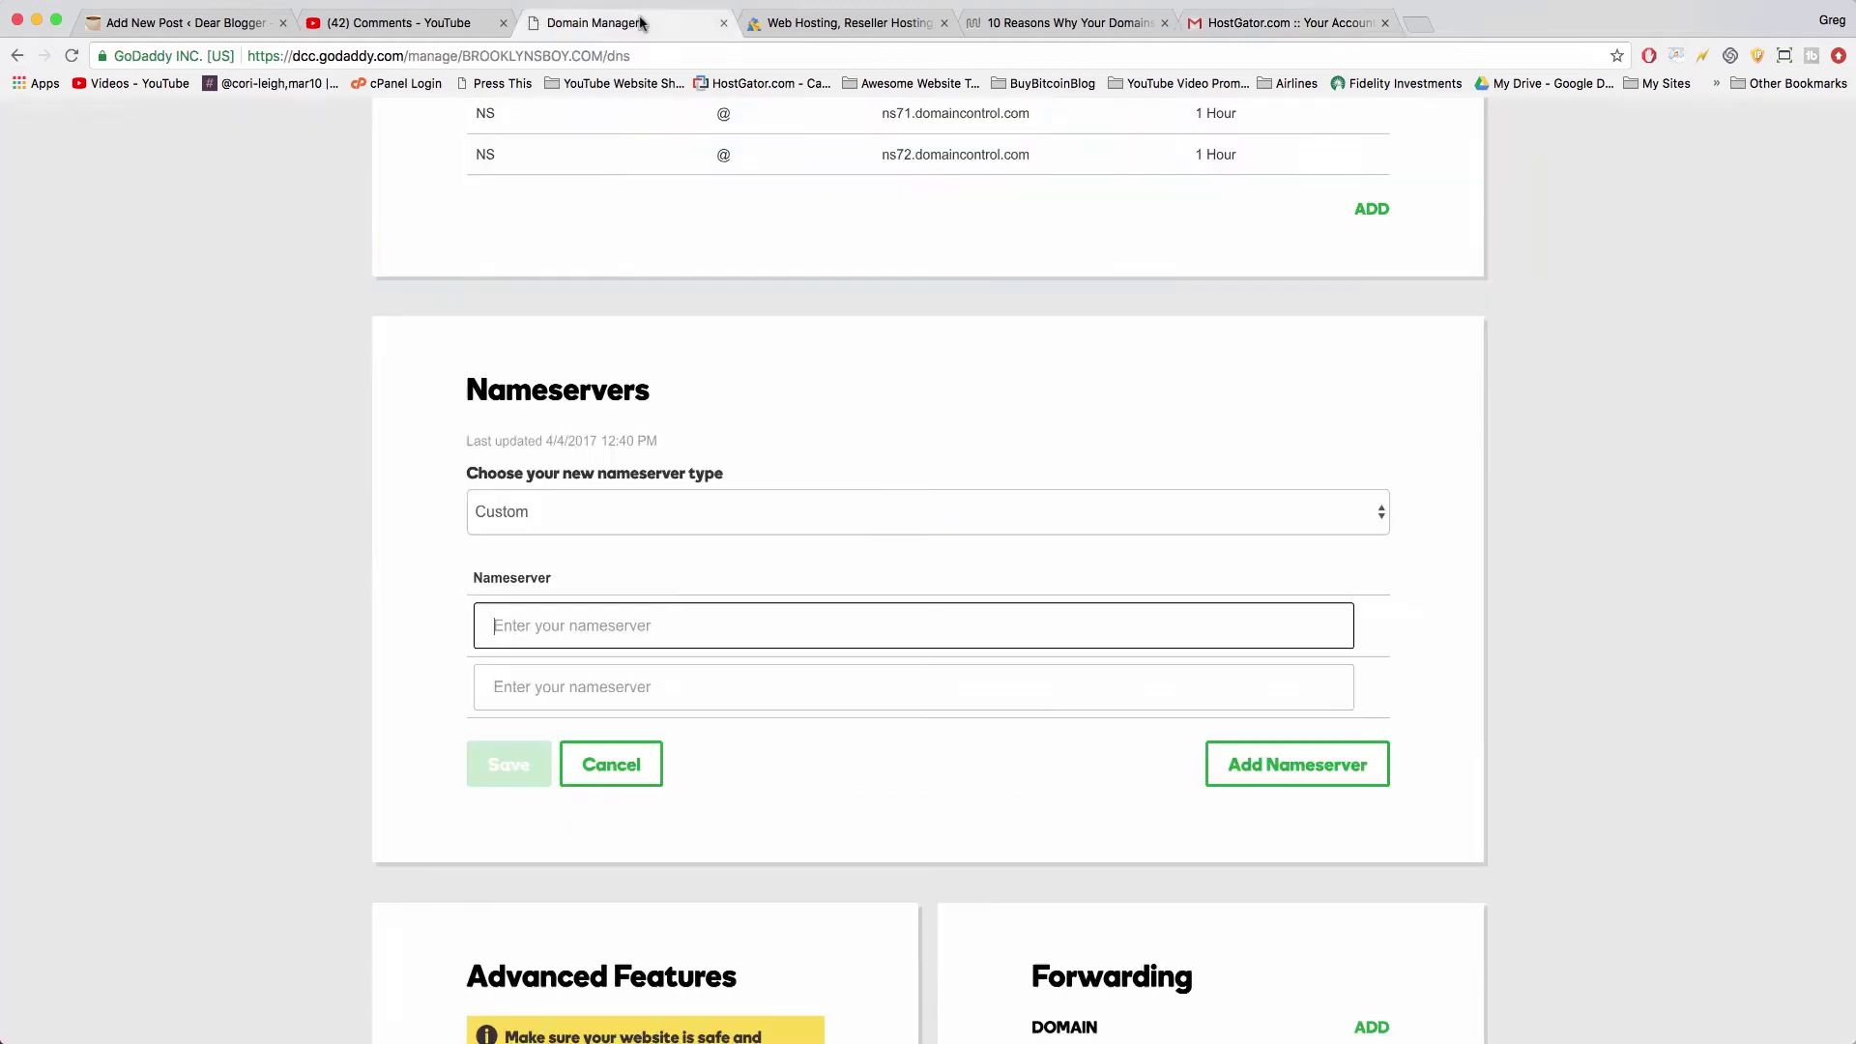
pyautogui.rightClick(562, 622)
pyautogui.click(595, 709)
pyautogui.click(527, 688)
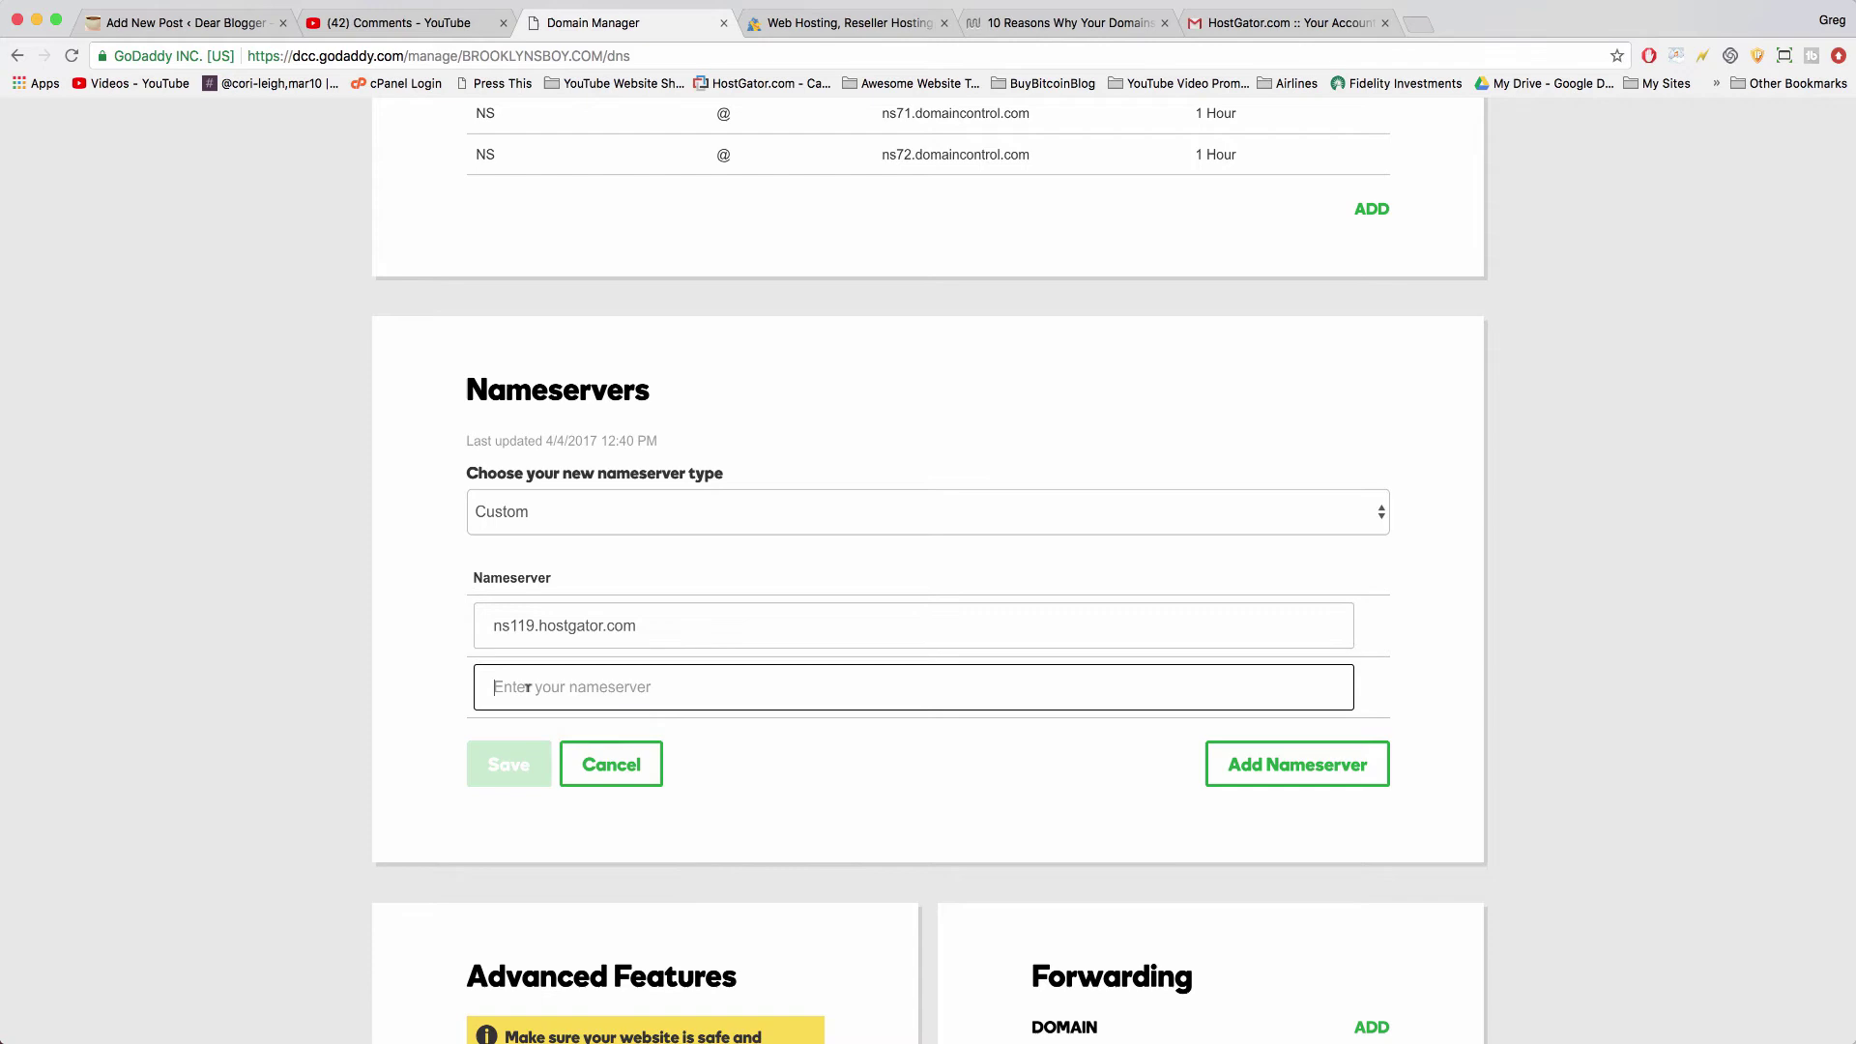
pyautogui.click(1296, 23)
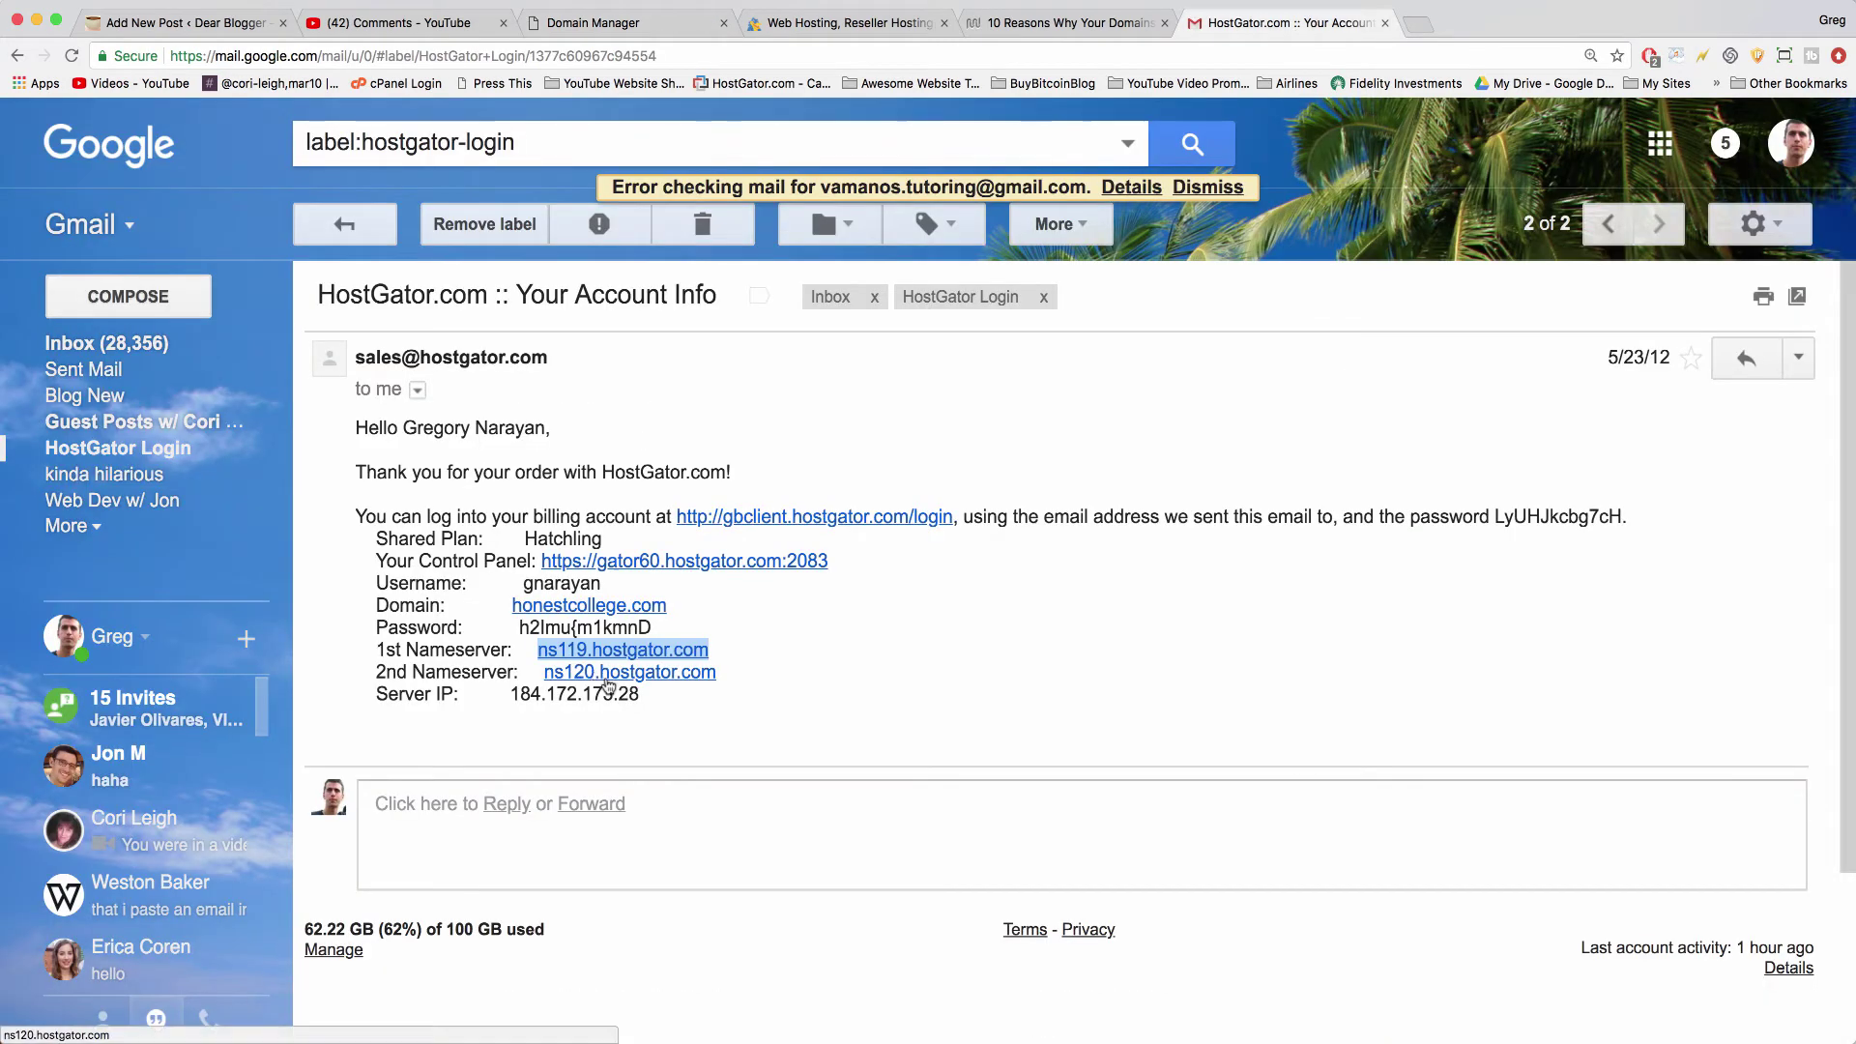
pyautogui.click(732, 684)
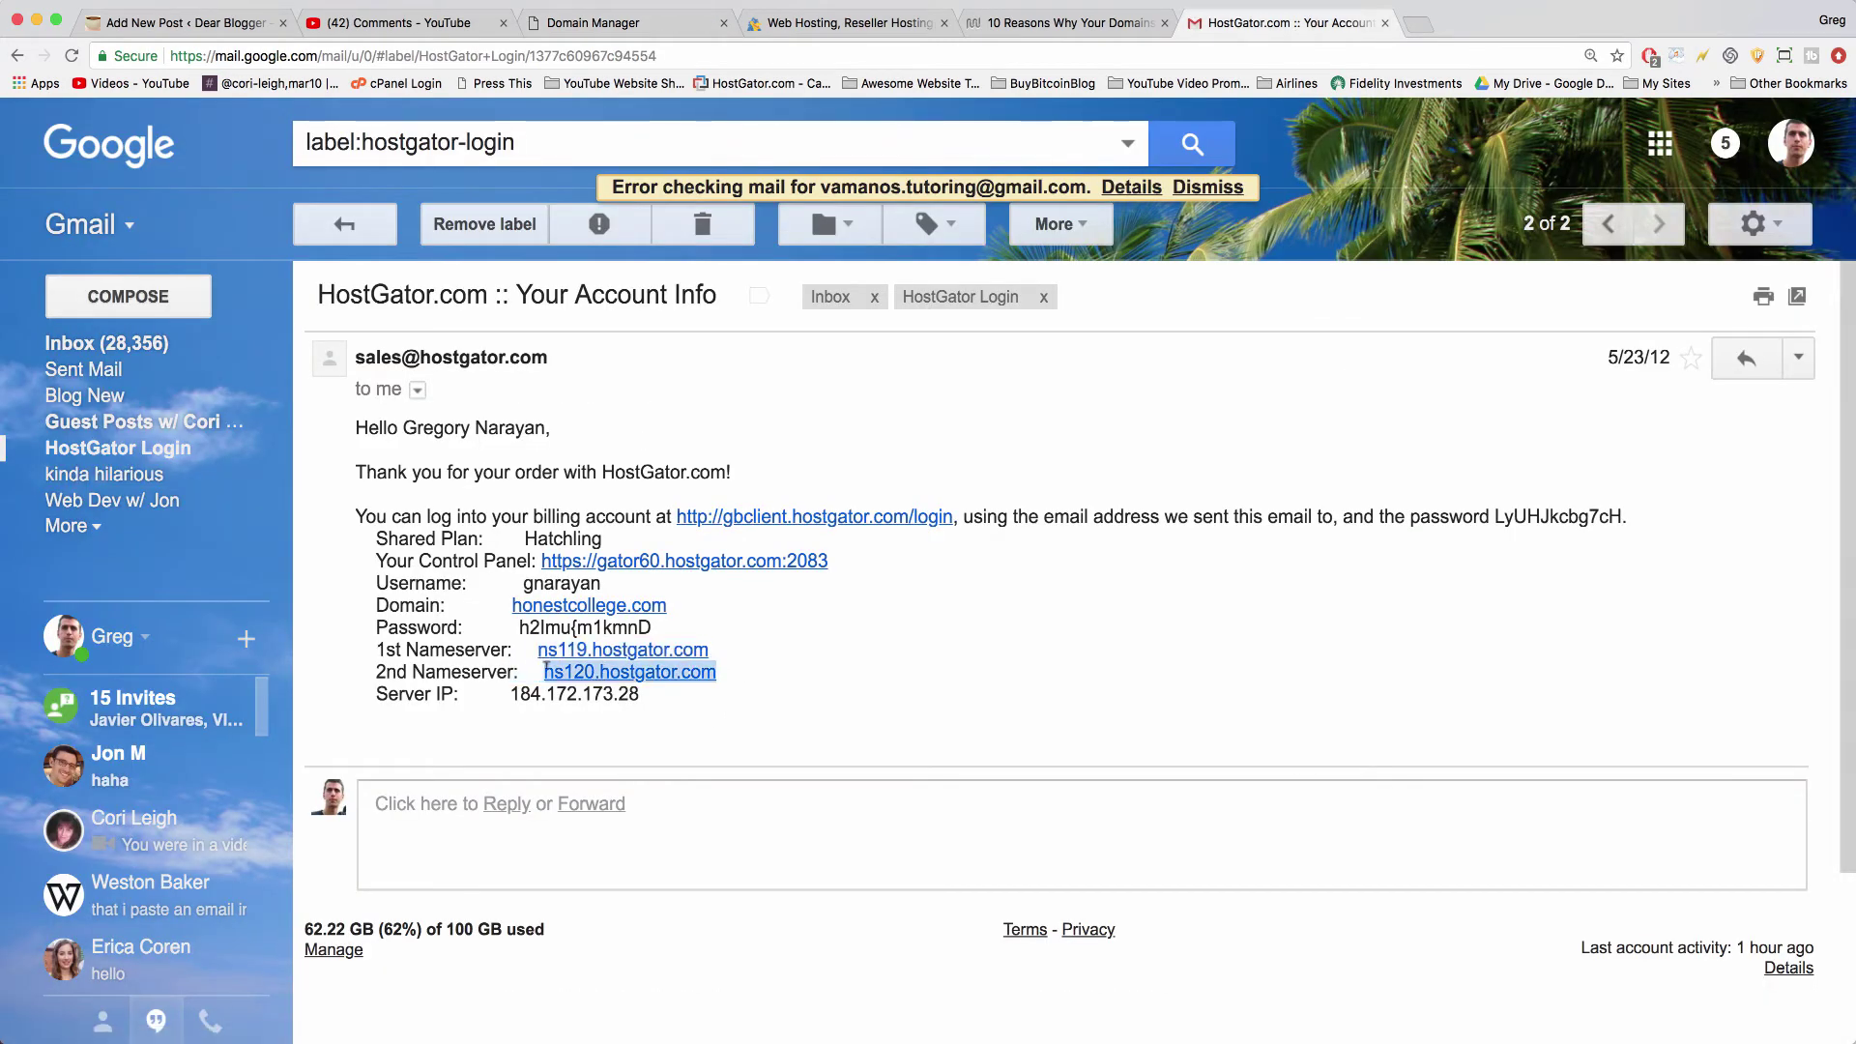
pyautogui.rightClick(578, 675)
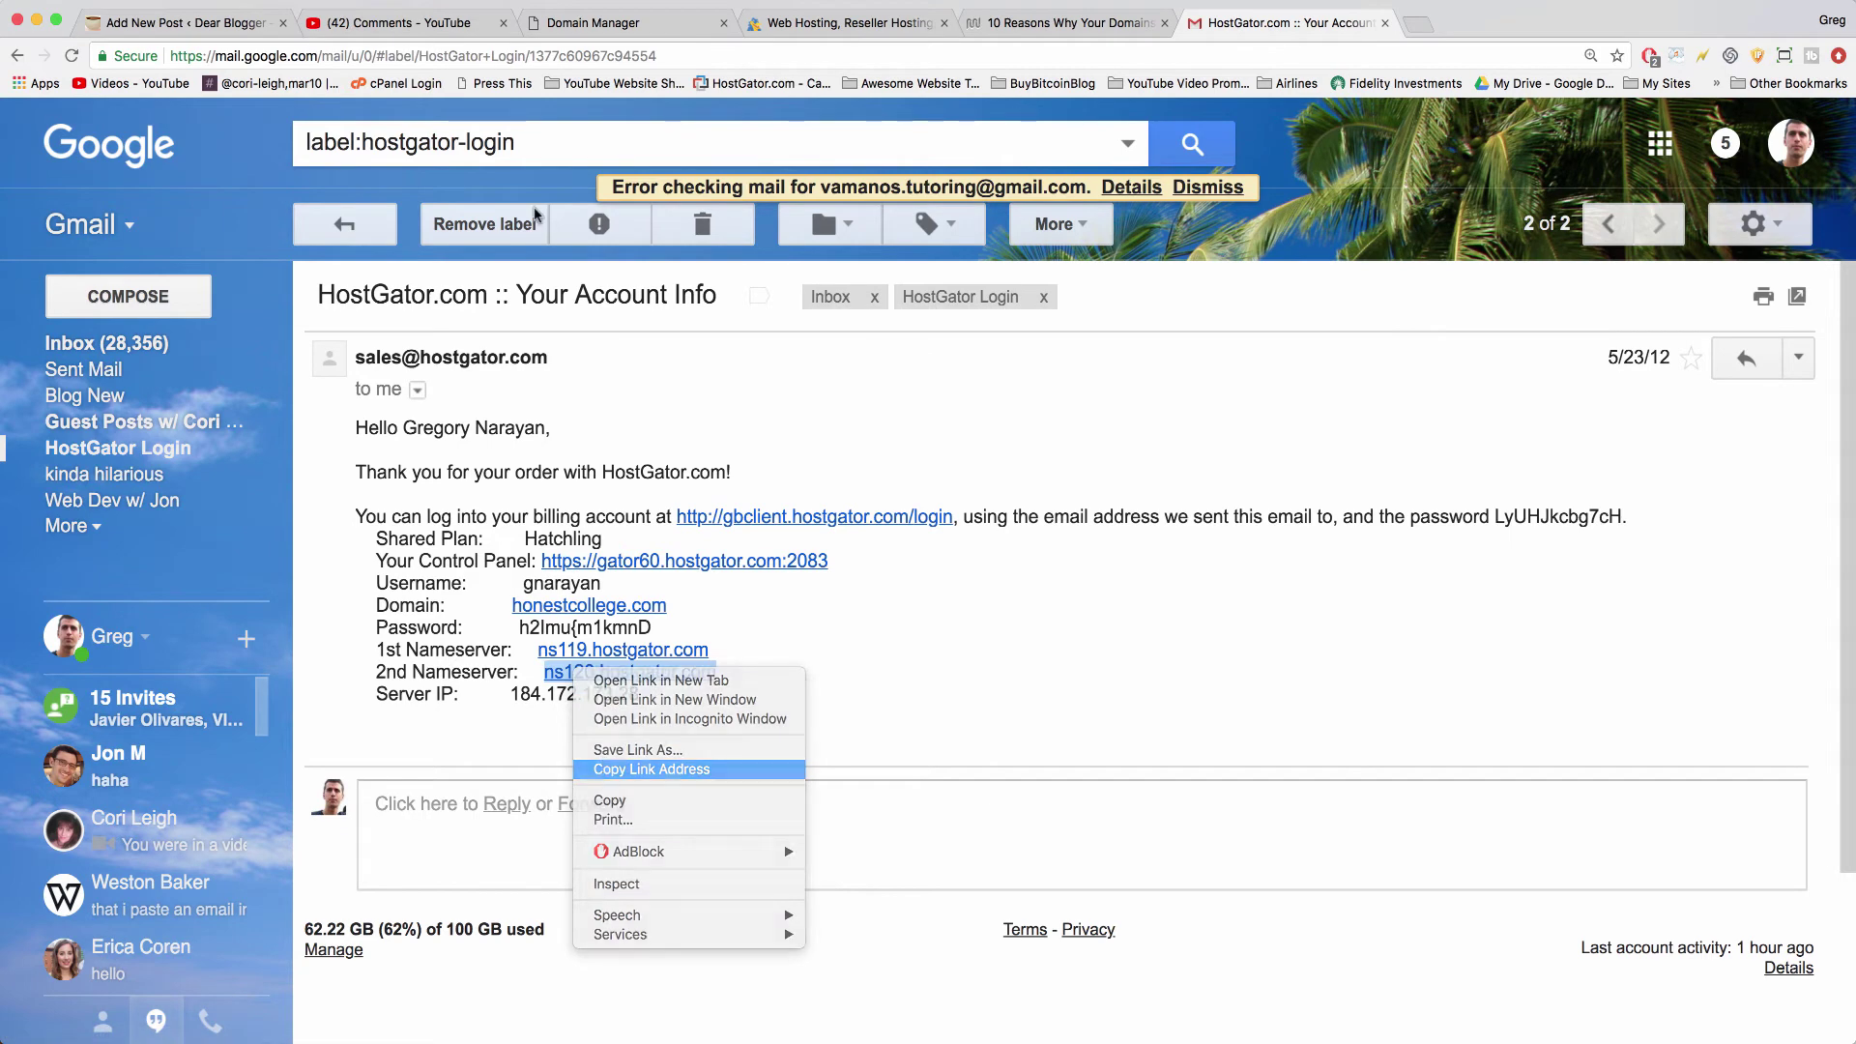
pyautogui.click(613, 770)
pyautogui.click(596, 21)
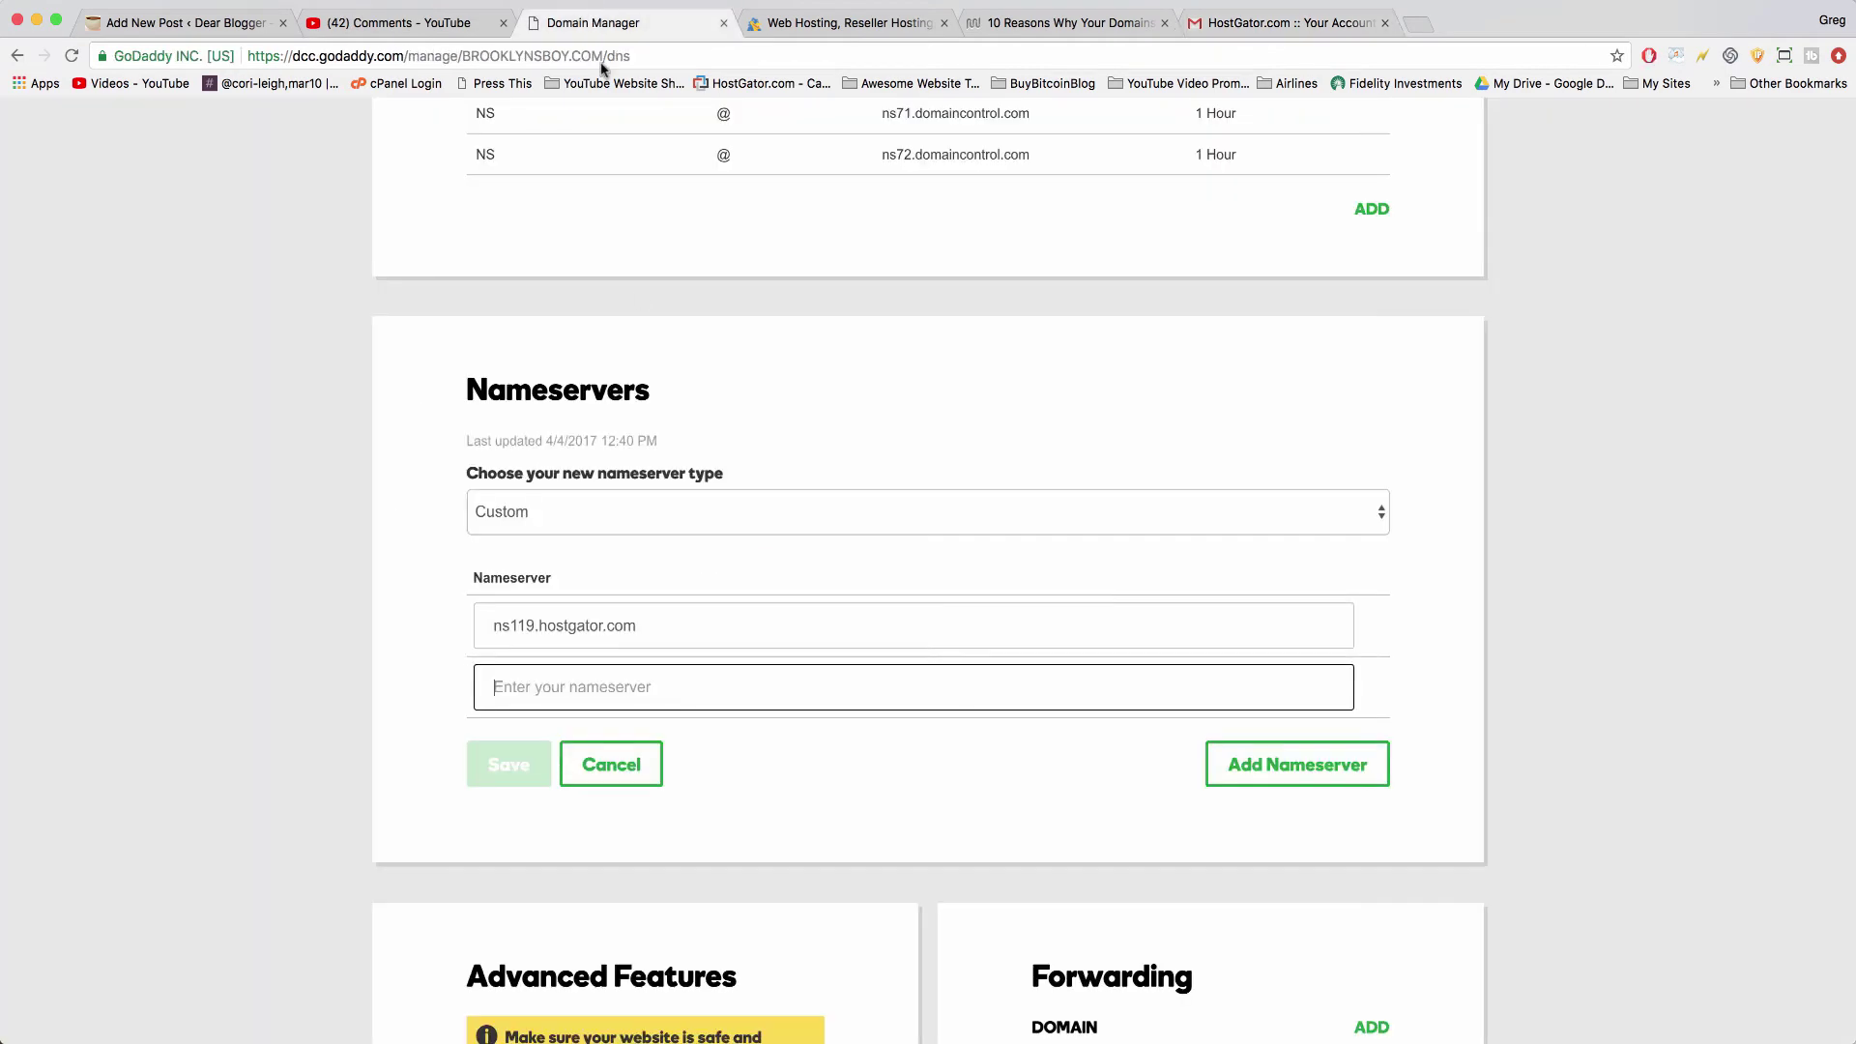
pyautogui.rightClick(595, 674)
pyautogui.click(623, 777)
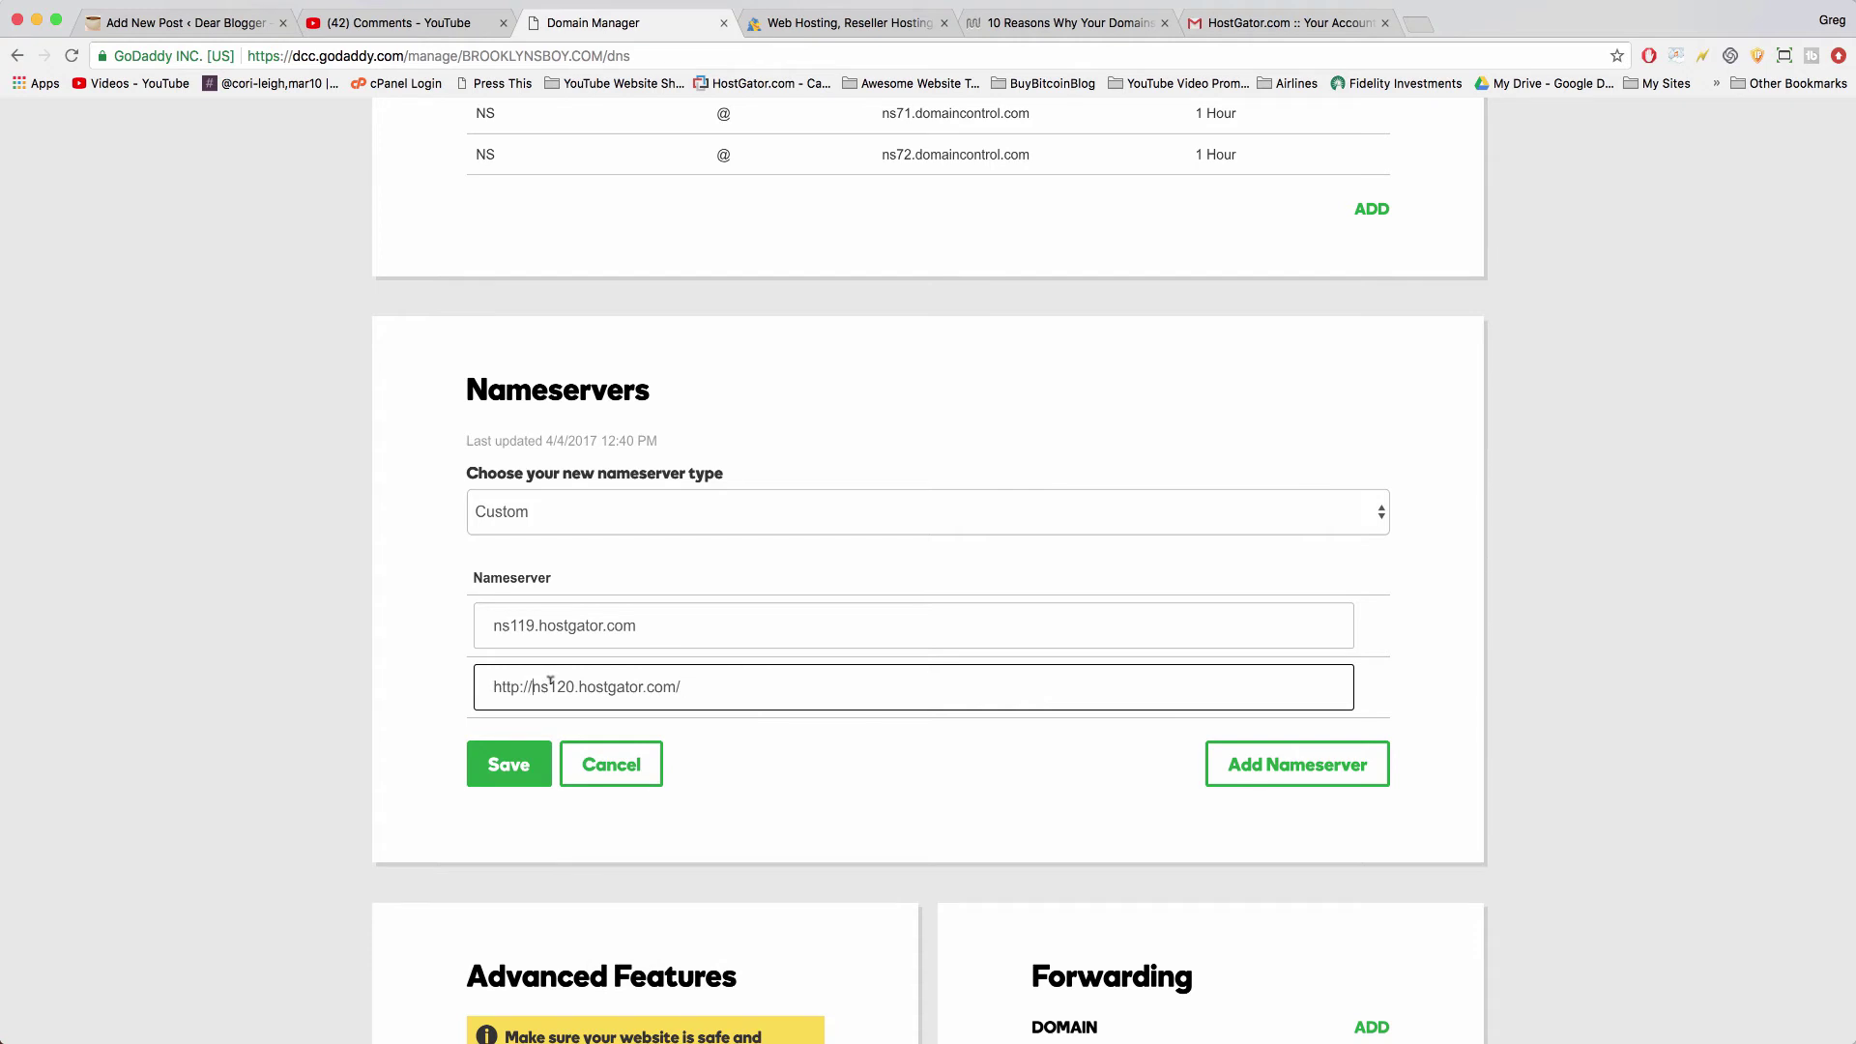
pyautogui.moveTo(533, 683); pyautogui.dragTo(445, 682)
pyautogui.press('BackSpace')
# - Check the entries and save the custom HostGator nameservers
pyautogui.moveTo(492, 621); pyautogui.dragTo(650, 635)
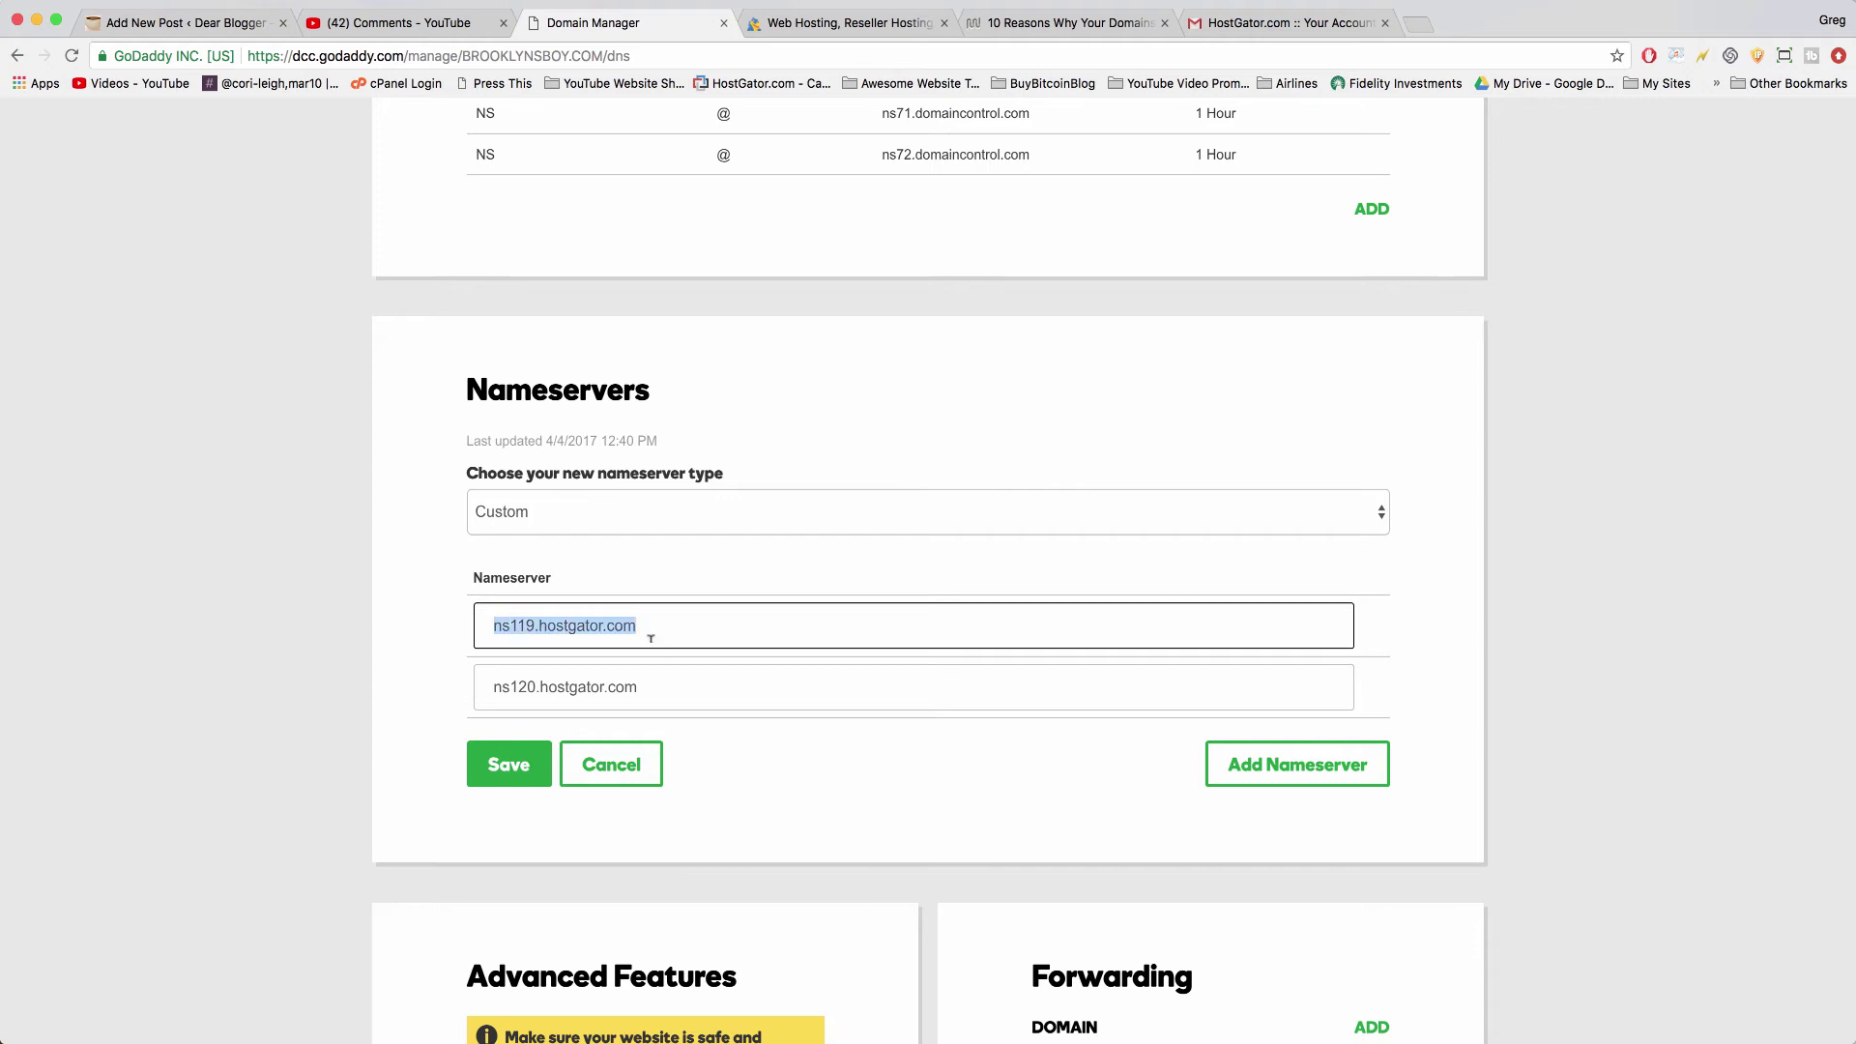
pyautogui.click(657, 667)
pyautogui.click(532, 762)
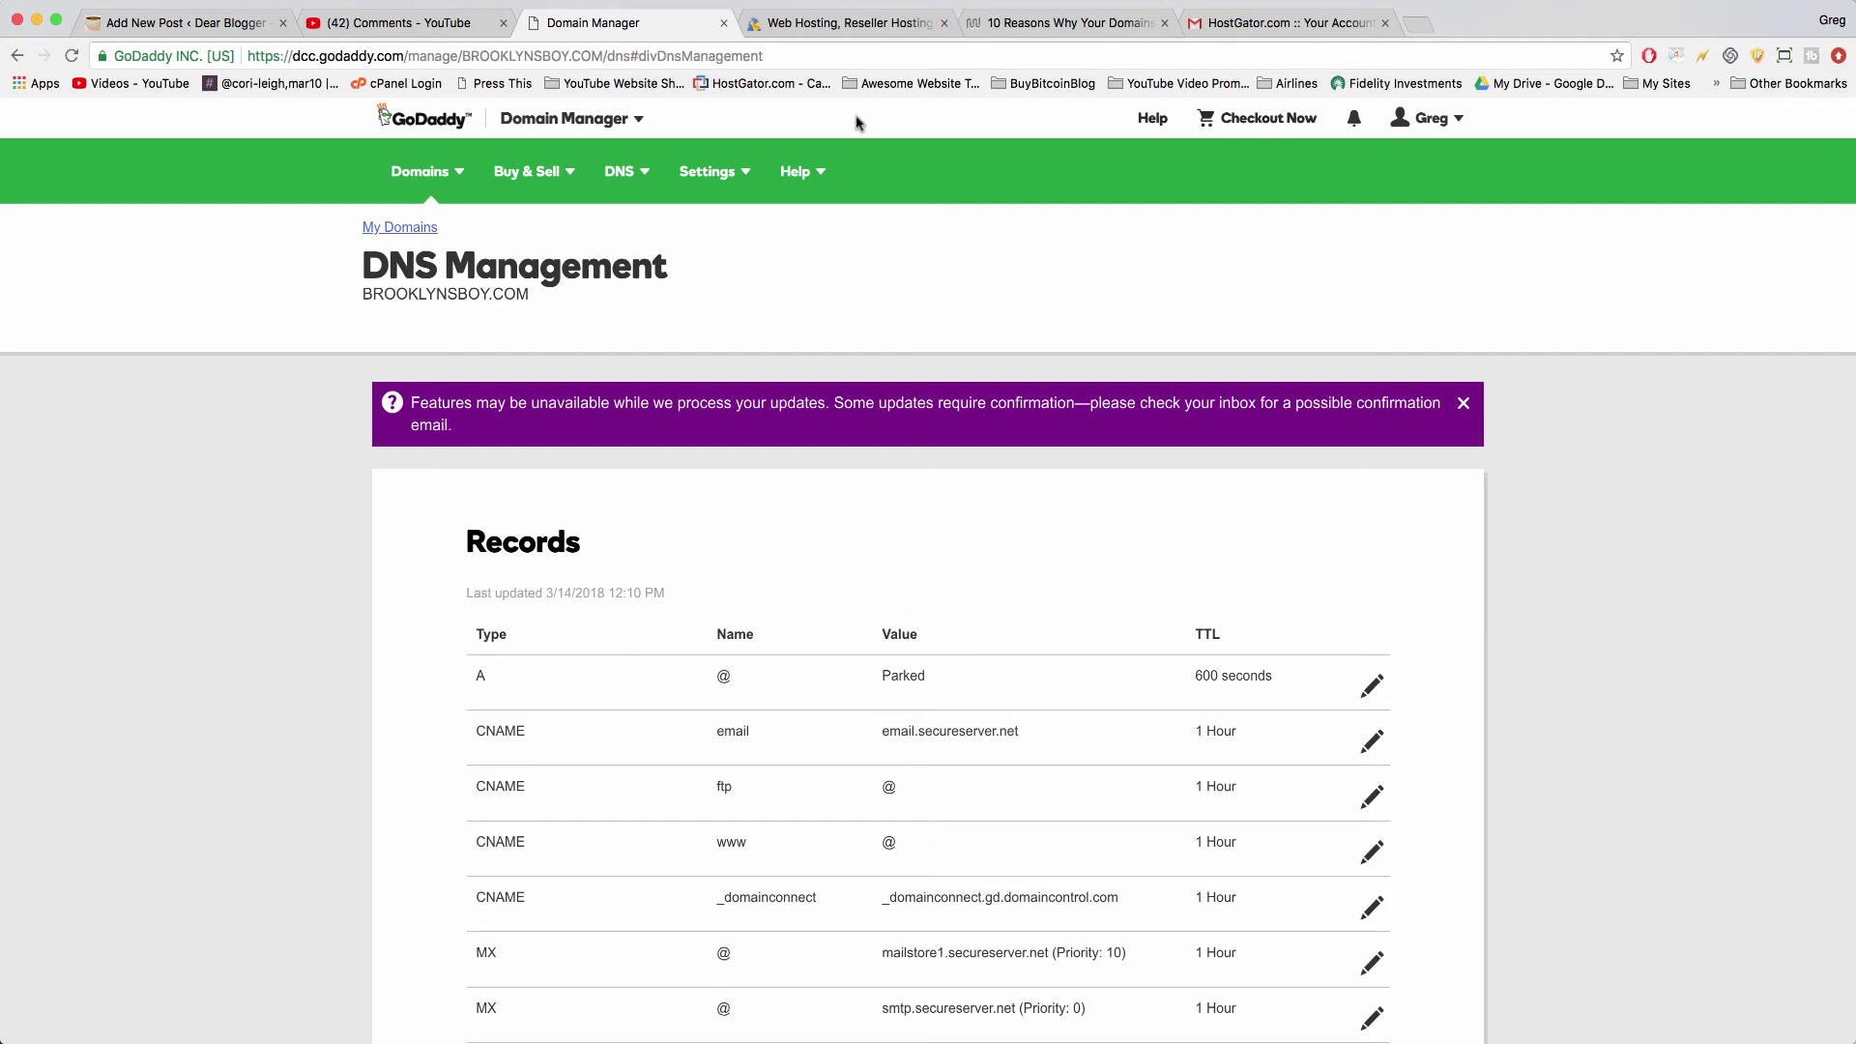
# - Open the 'Thank you for choosing Hostgator!' email and follow its portal.hostgator.com link
pyautogui.click(1310, 21)
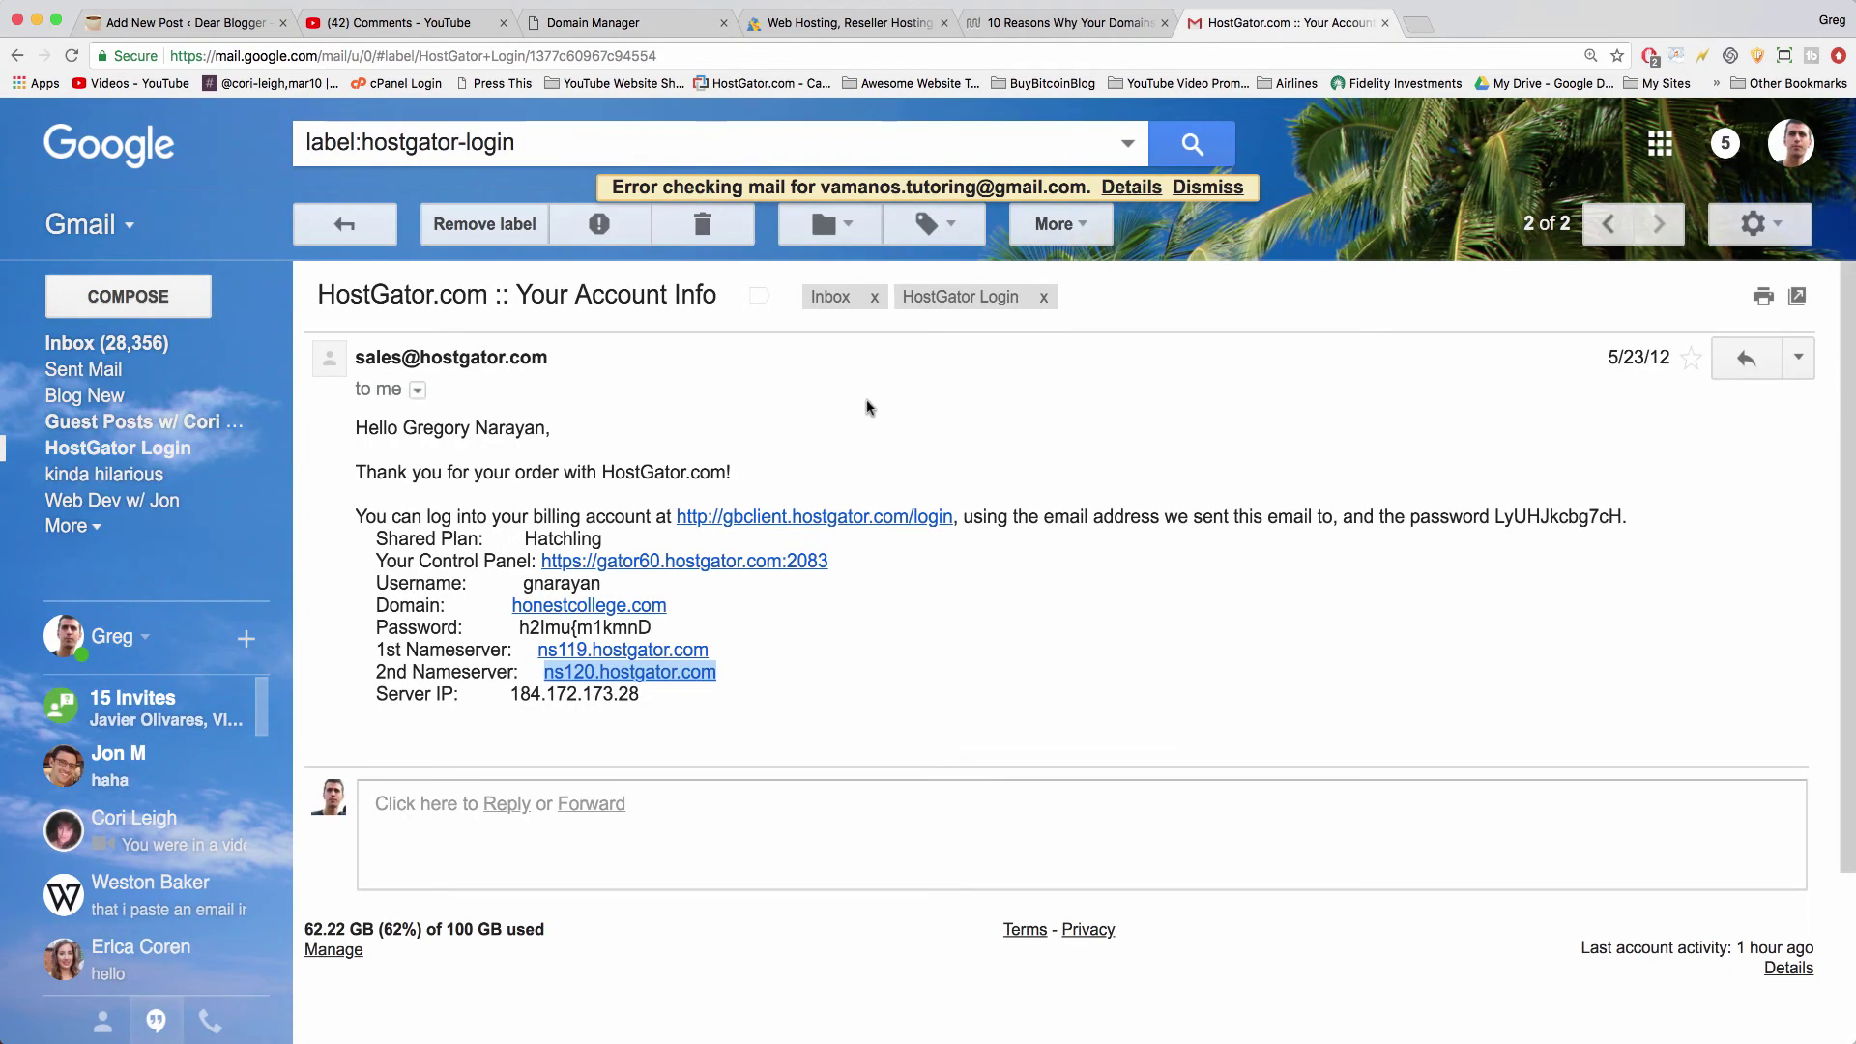
pyautogui.click(18, 58)
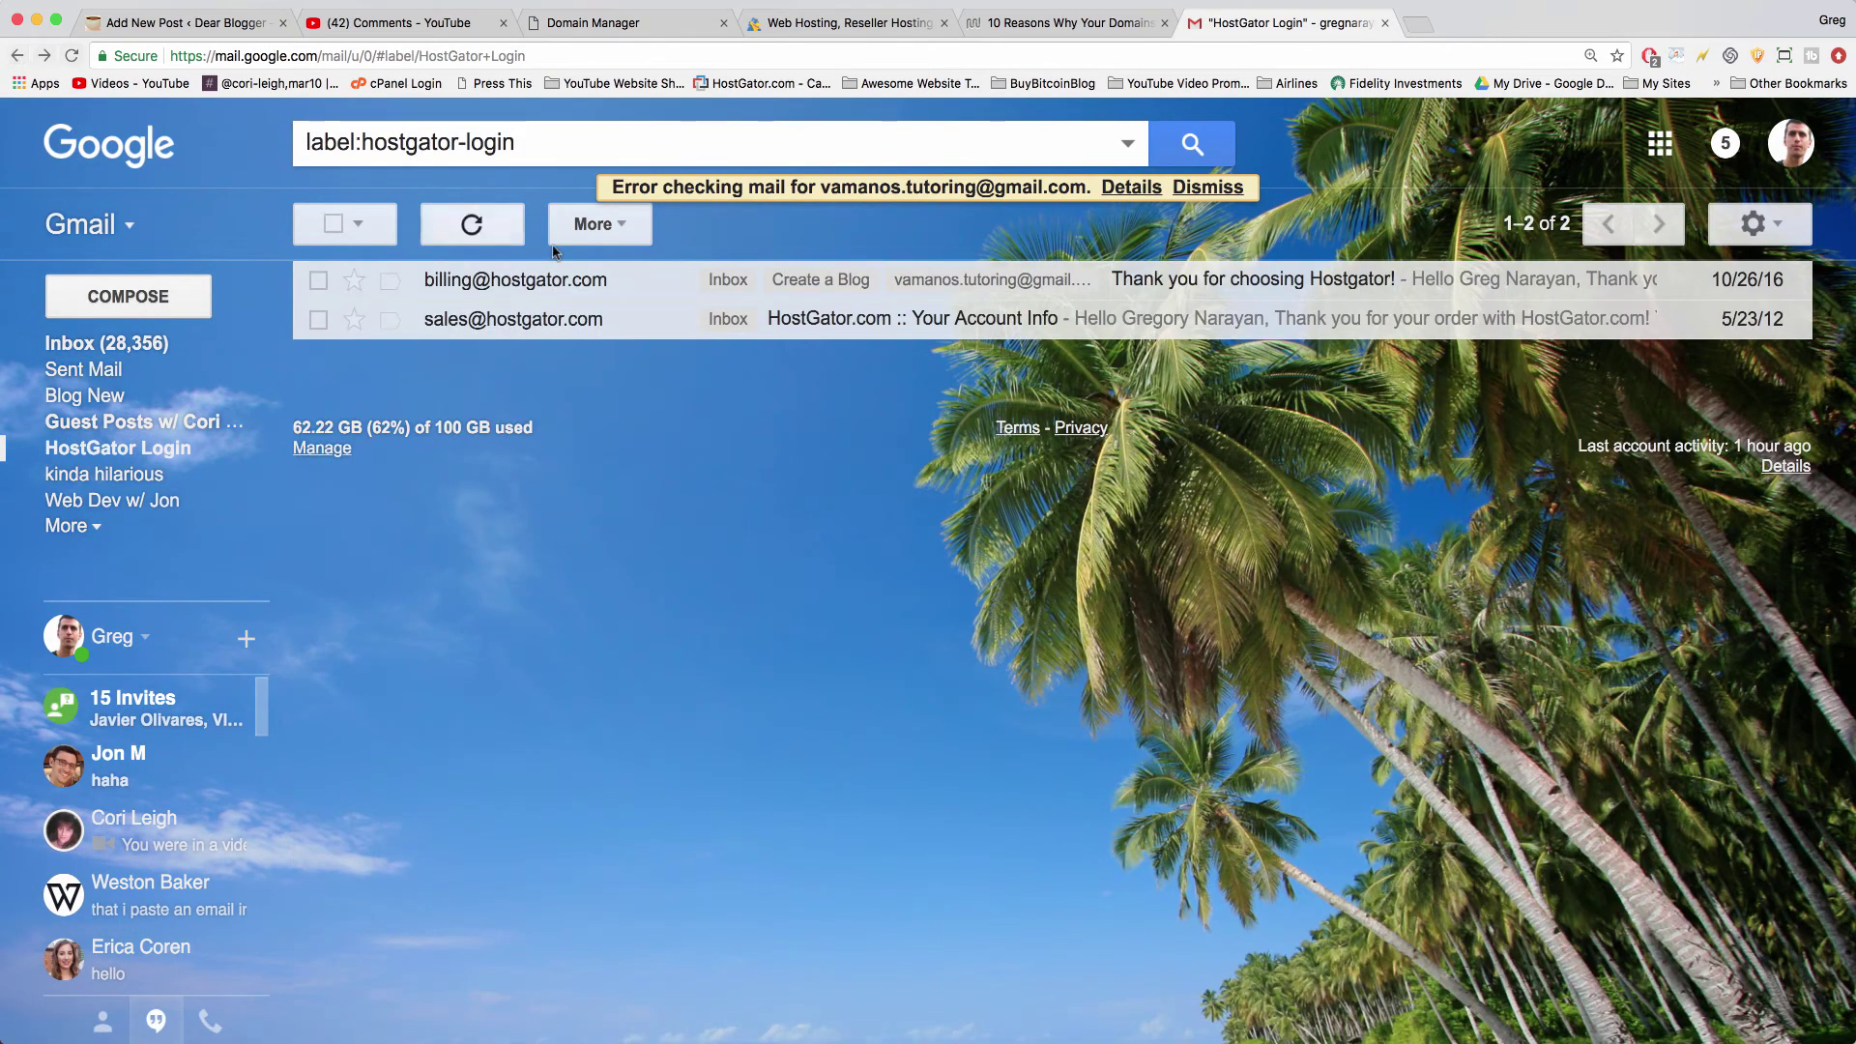
pyautogui.click(528, 287)
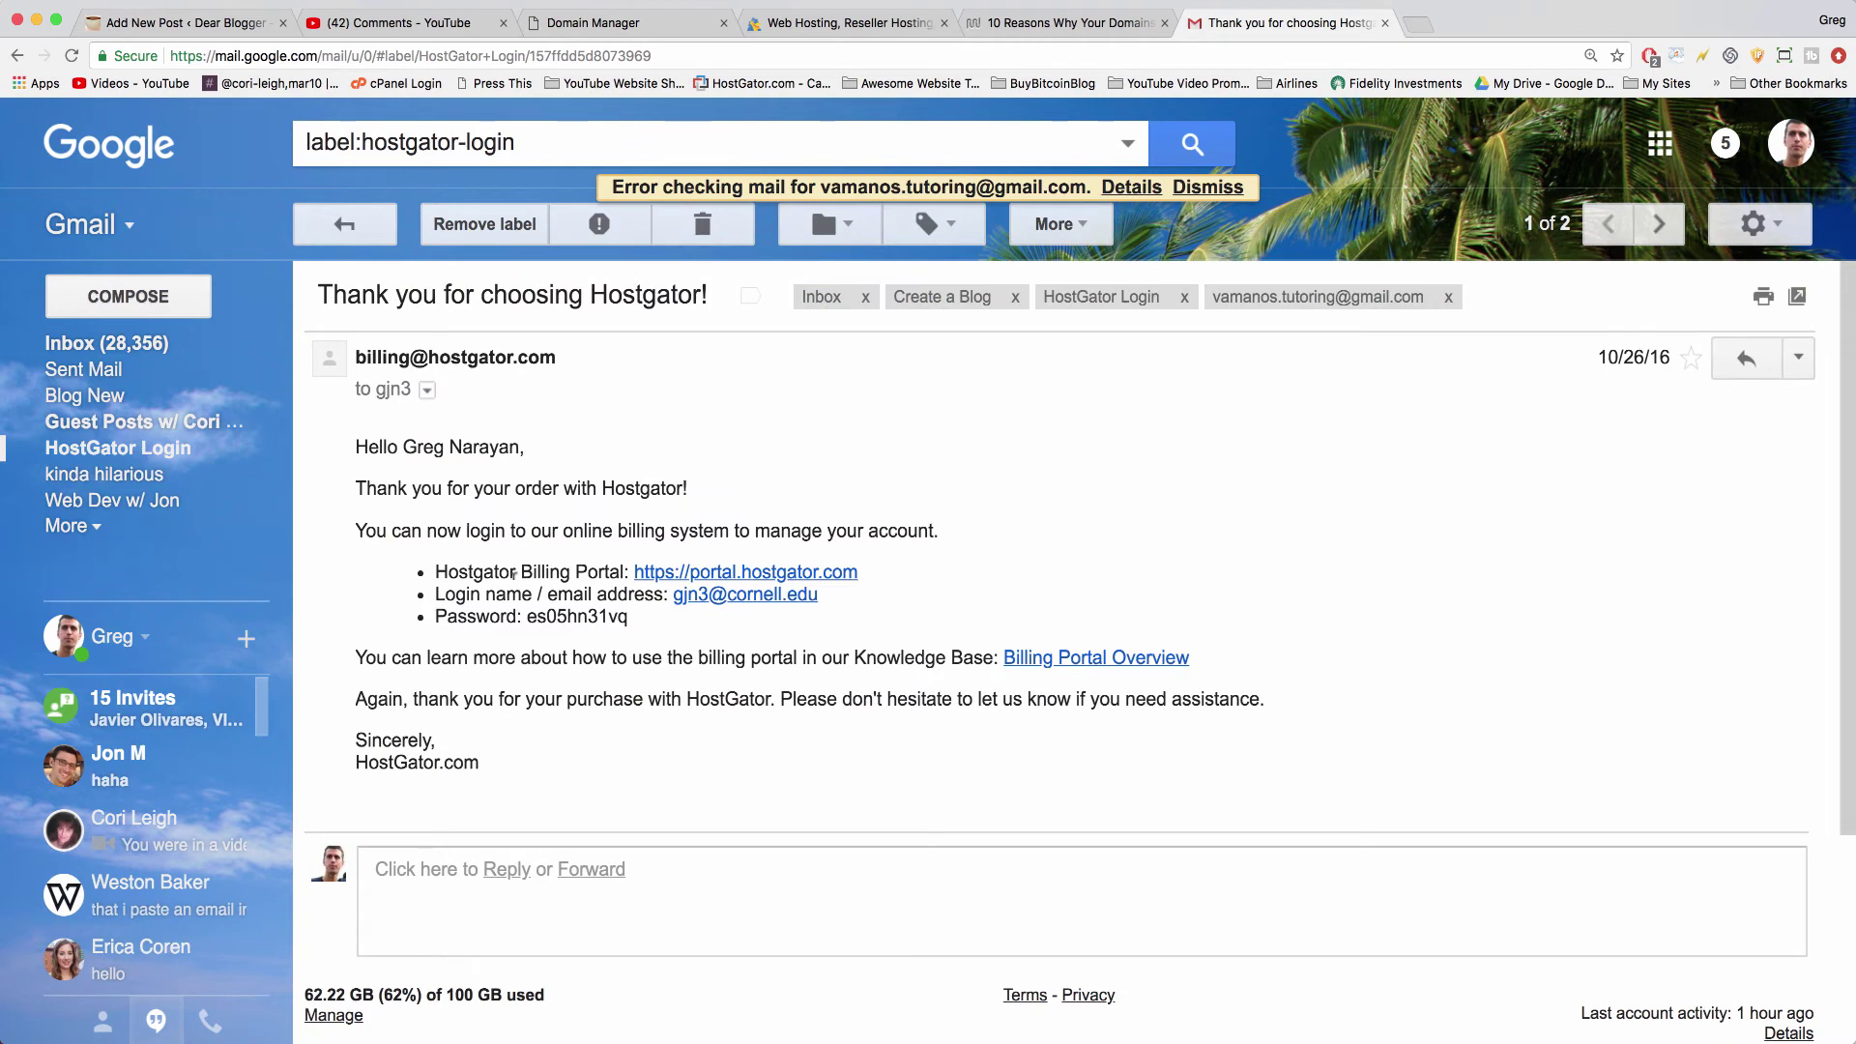
pyautogui.click(758, 578)
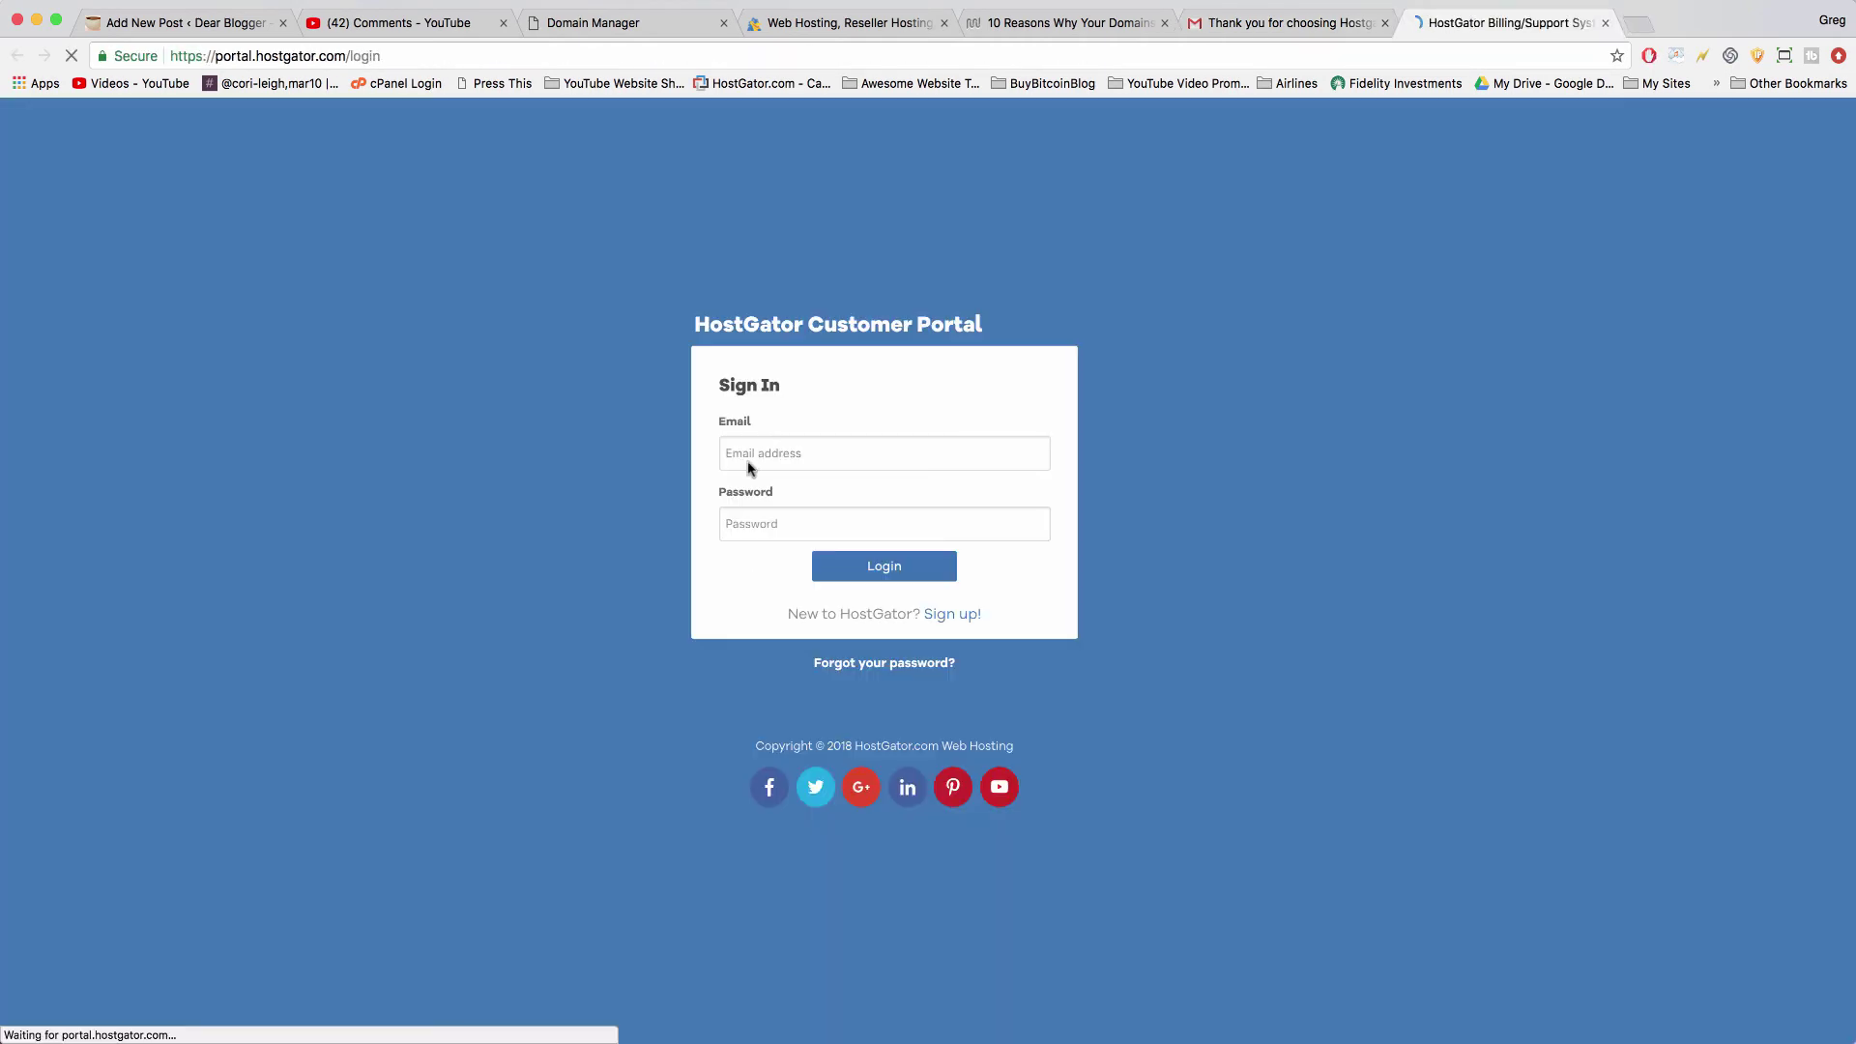
# - Sign in to the HostGator Customer Portal using the saved login details
pyautogui.click(1291, 22)
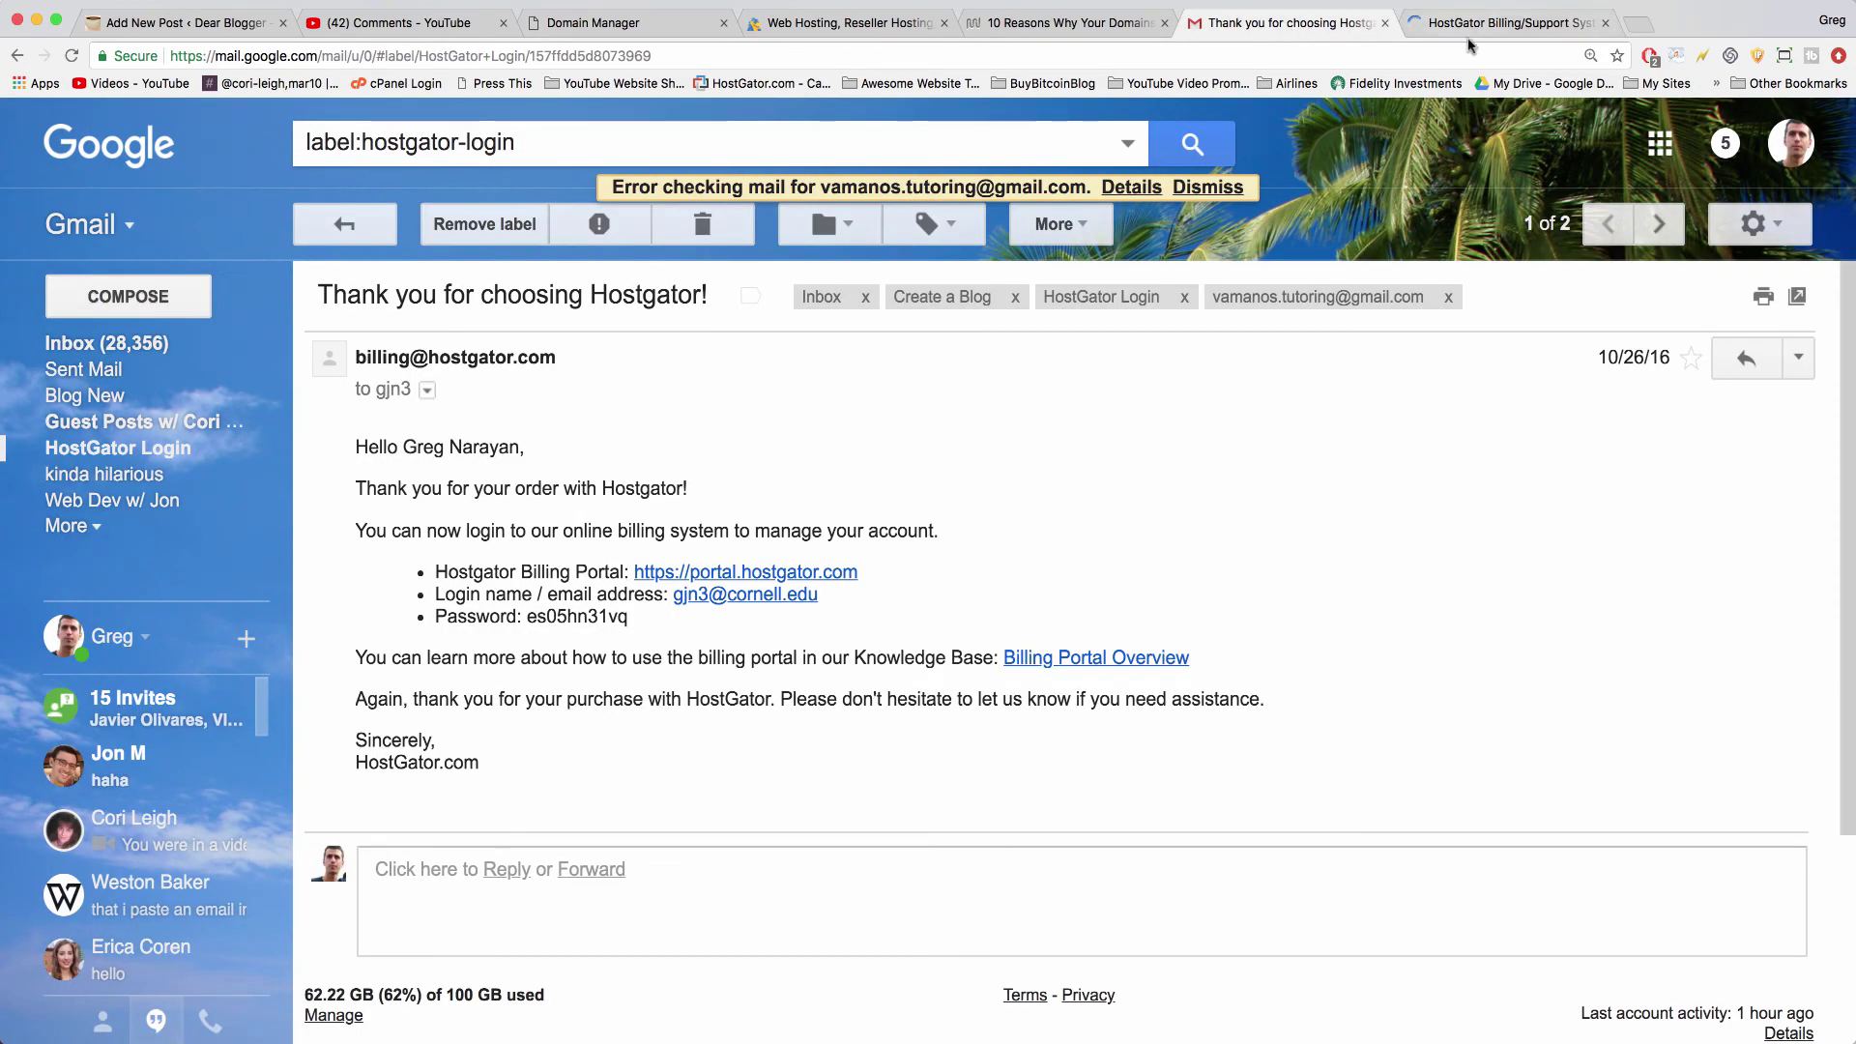
pyautogui.click(1516, 23)
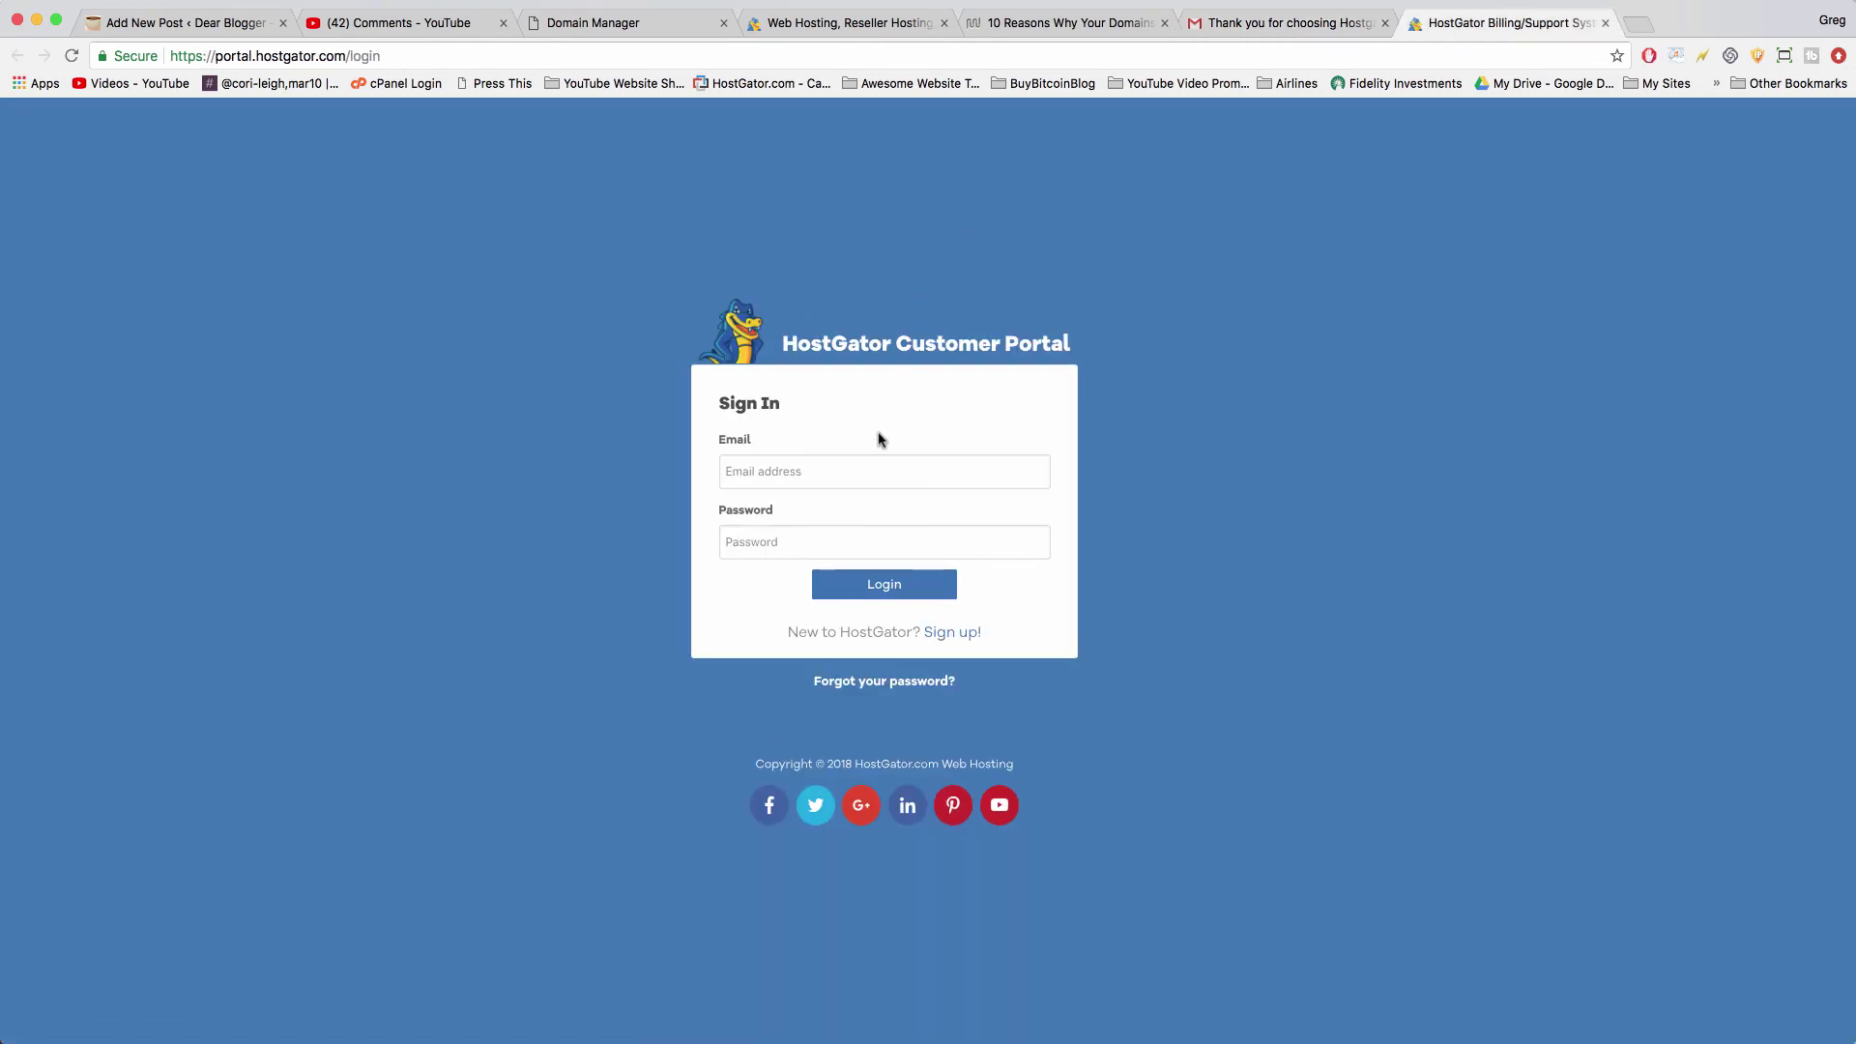
pyautogui.click(786, 480)
pyautogui.press('Down')
pyautogui.press('Return')
pyautogui.press('Return')
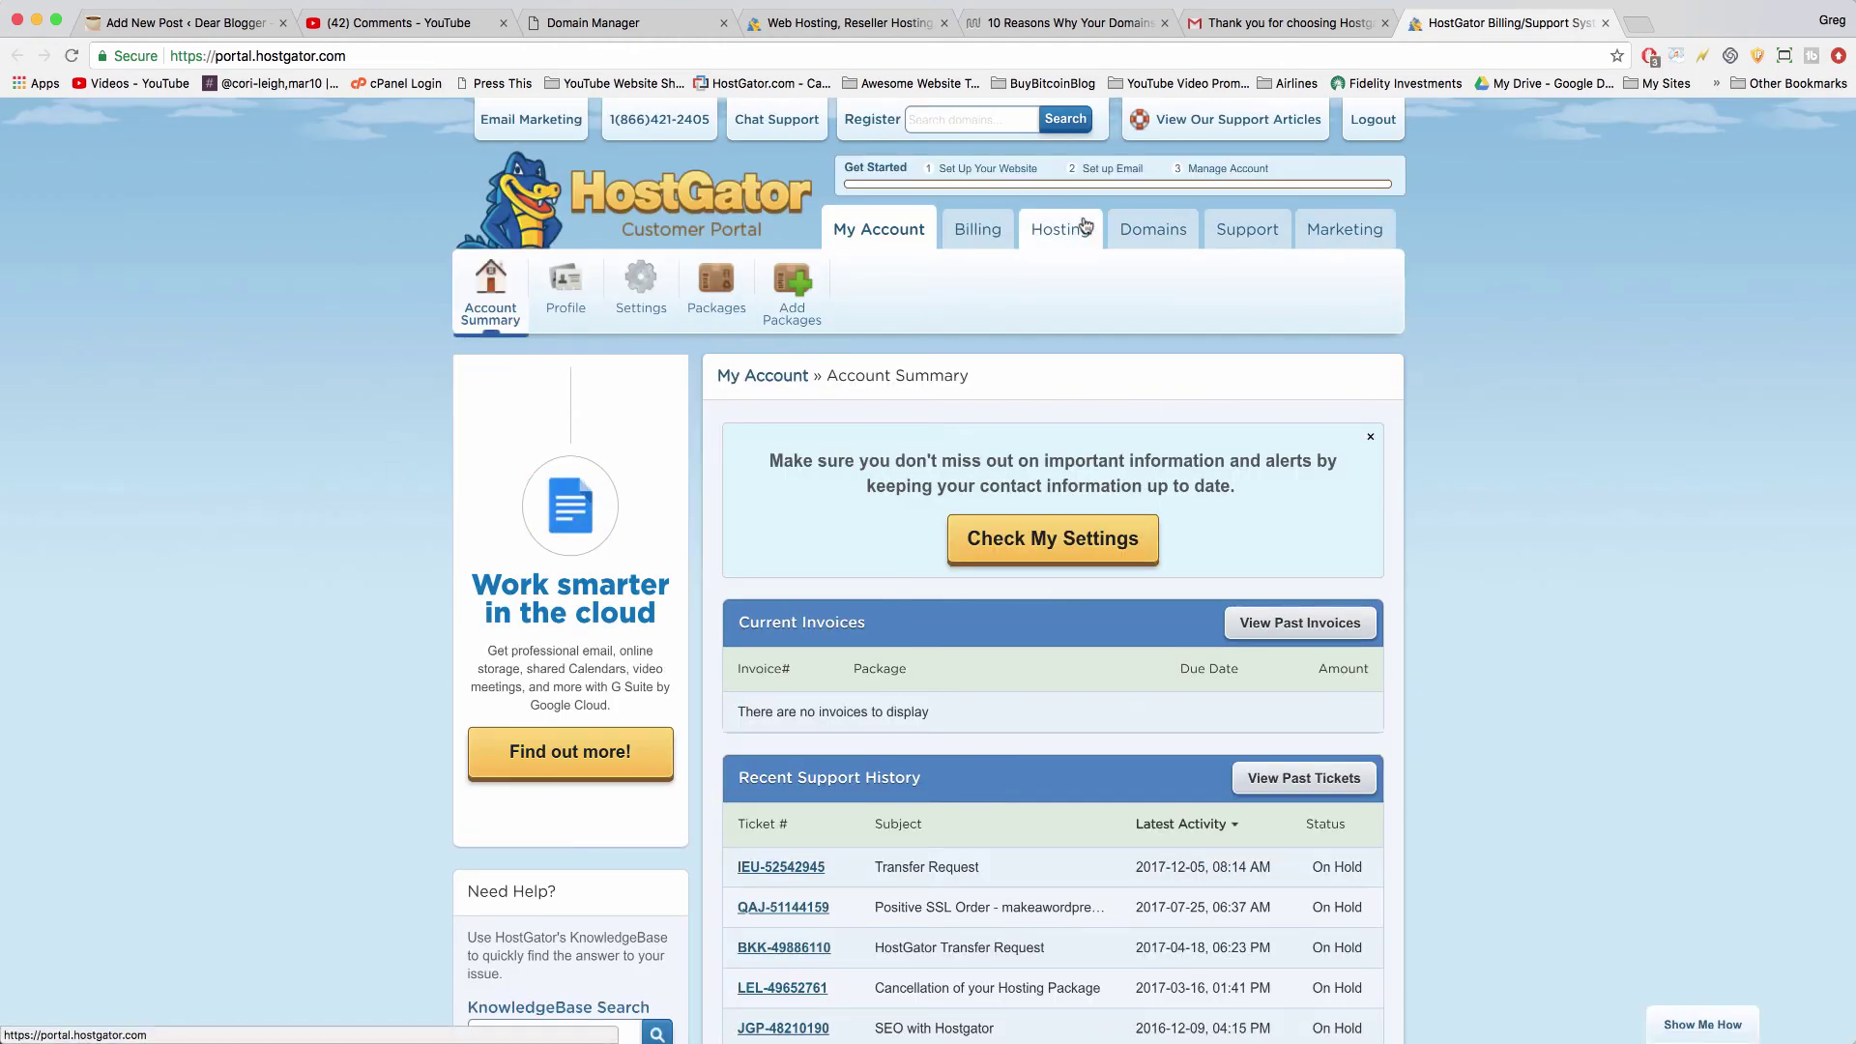
# - Launch QuickInstall from the Hosting section and switch to the new Marketplace tab
pyautogui.click(1048, 239)
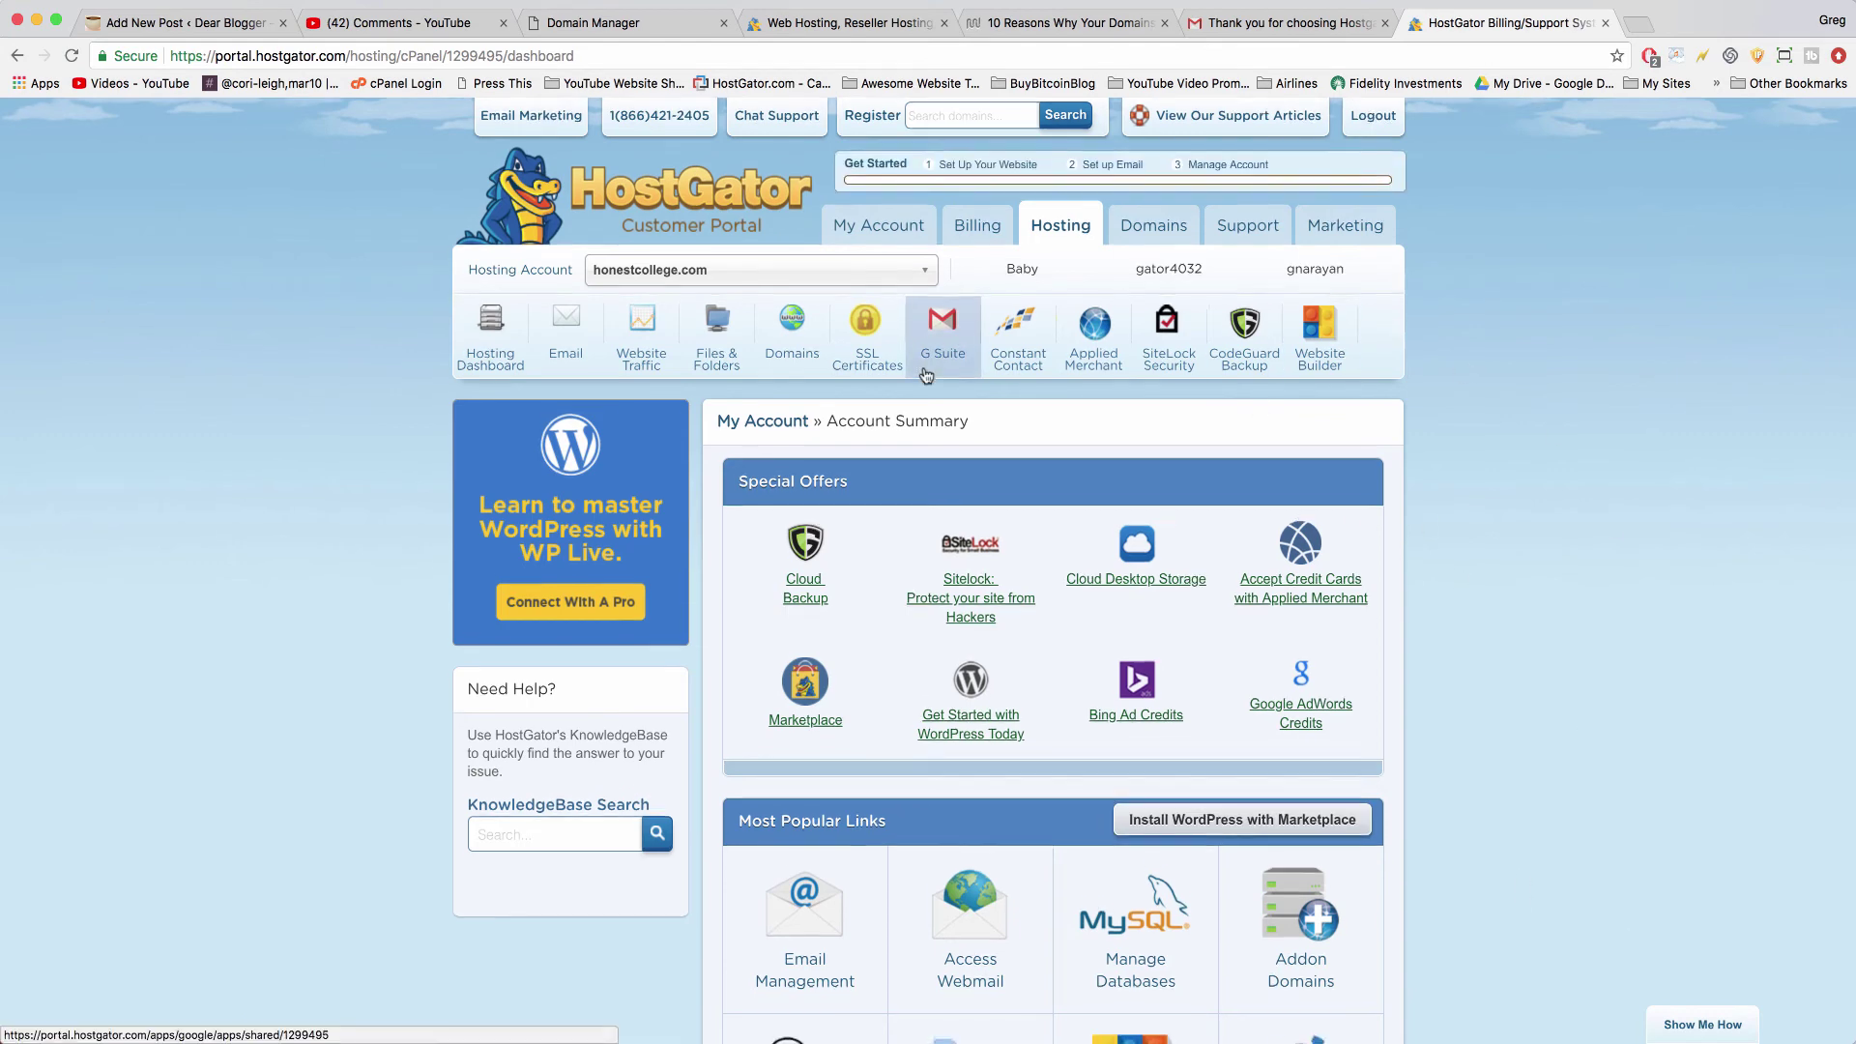
pyautogui.scroll(-1, 925, 375)
pyautogui.scroll(-3, 925, 375)
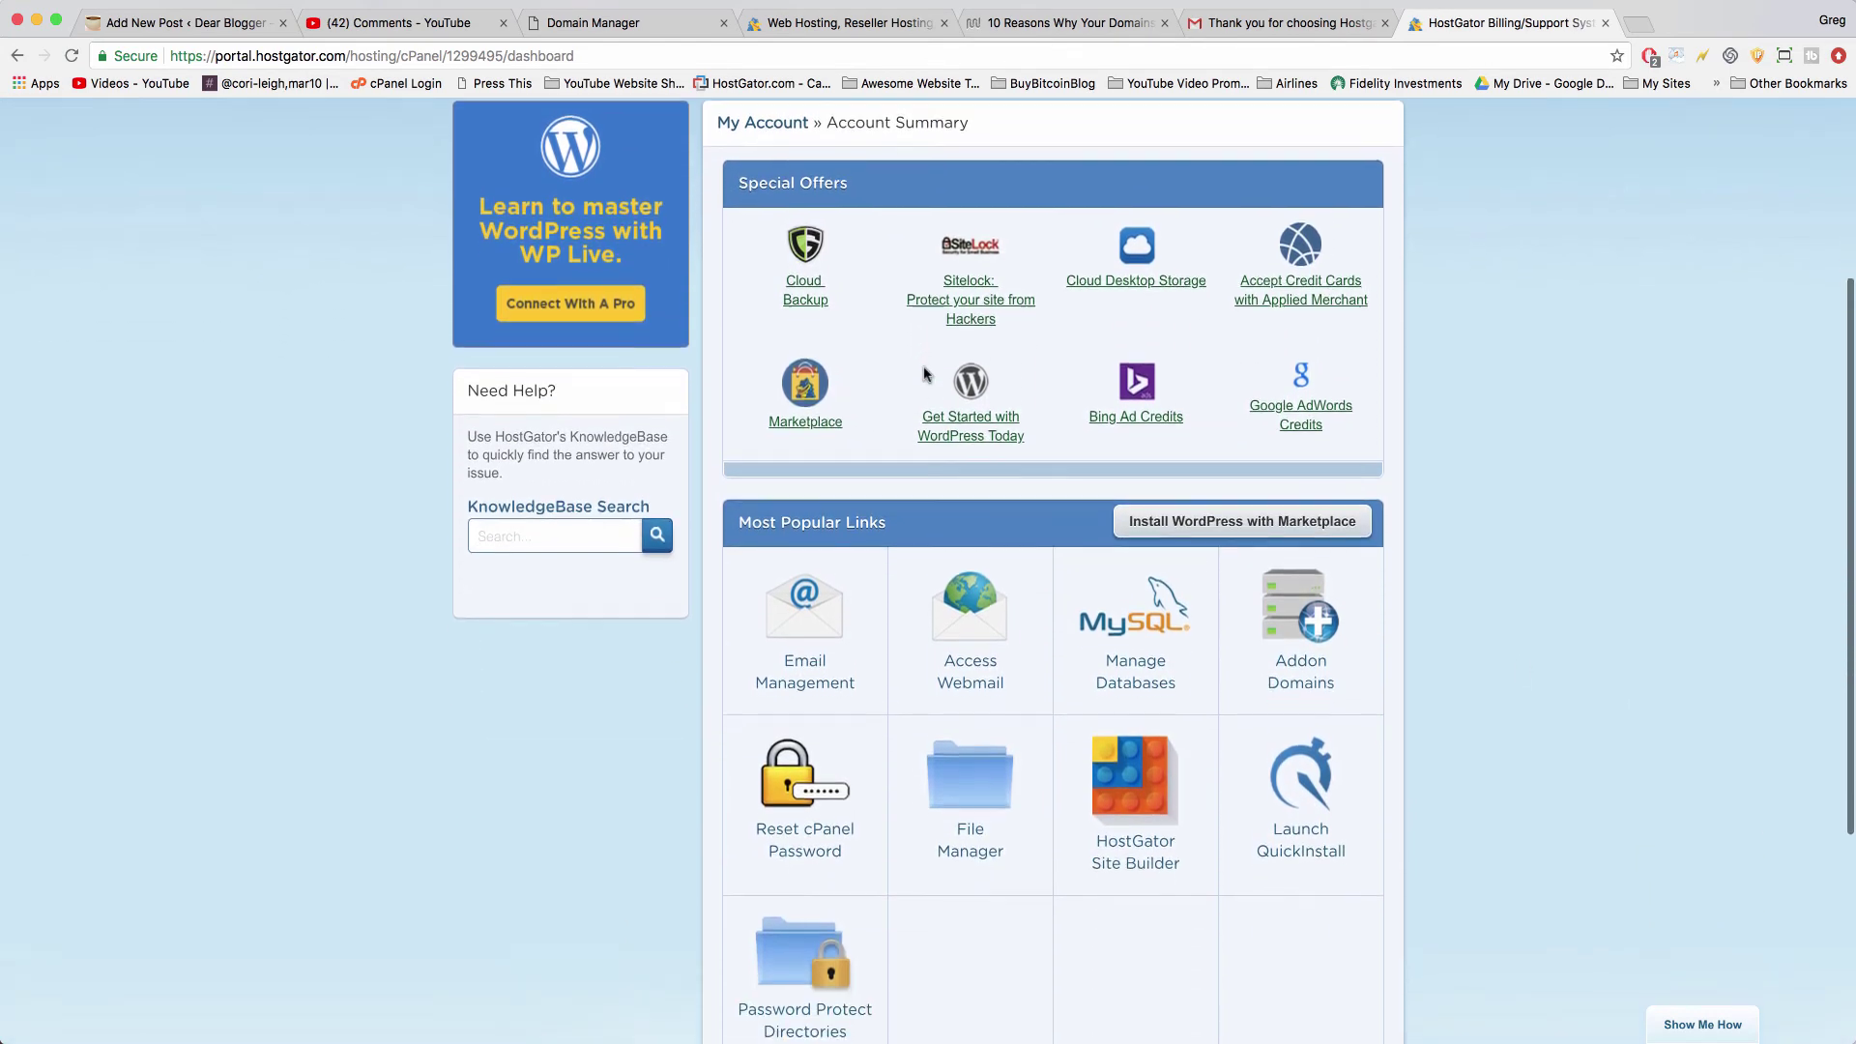
pyautogui.scroll(-2, 924, 375)
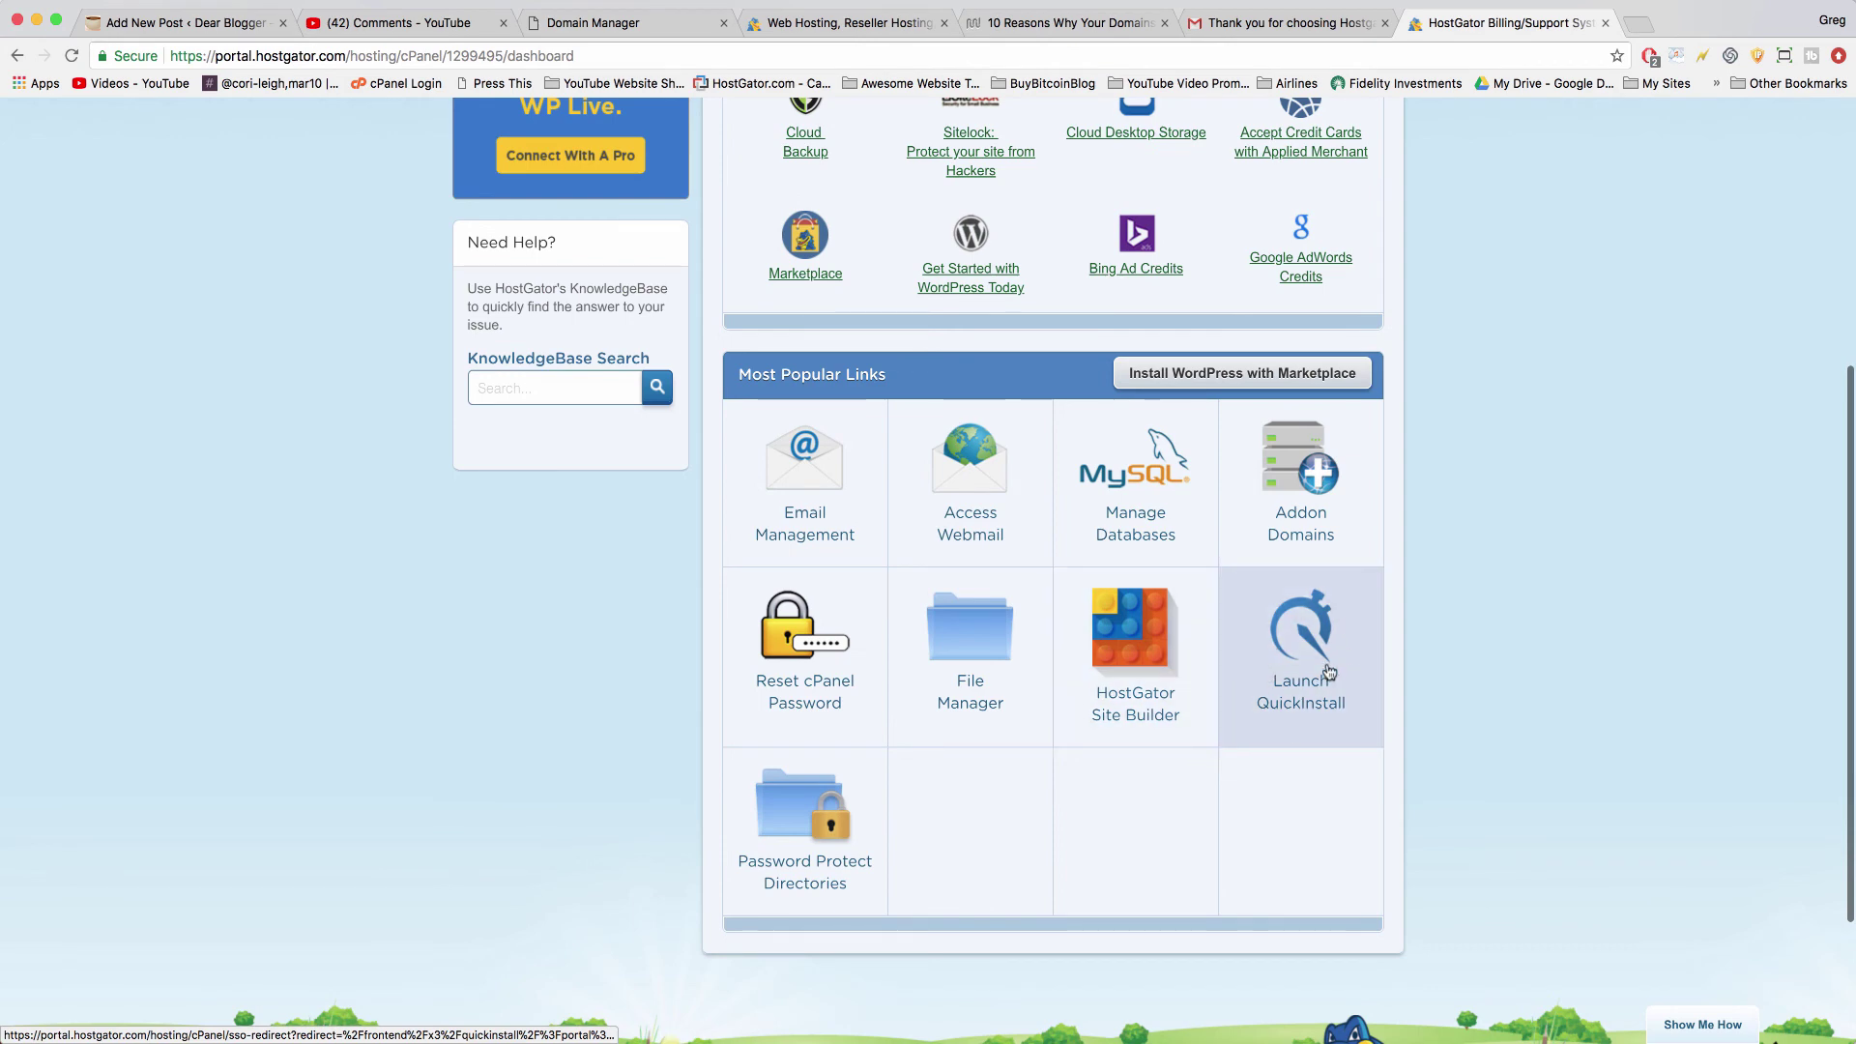
pyautogui.click(1329, 671)
pyautogui.click(1467, 27)
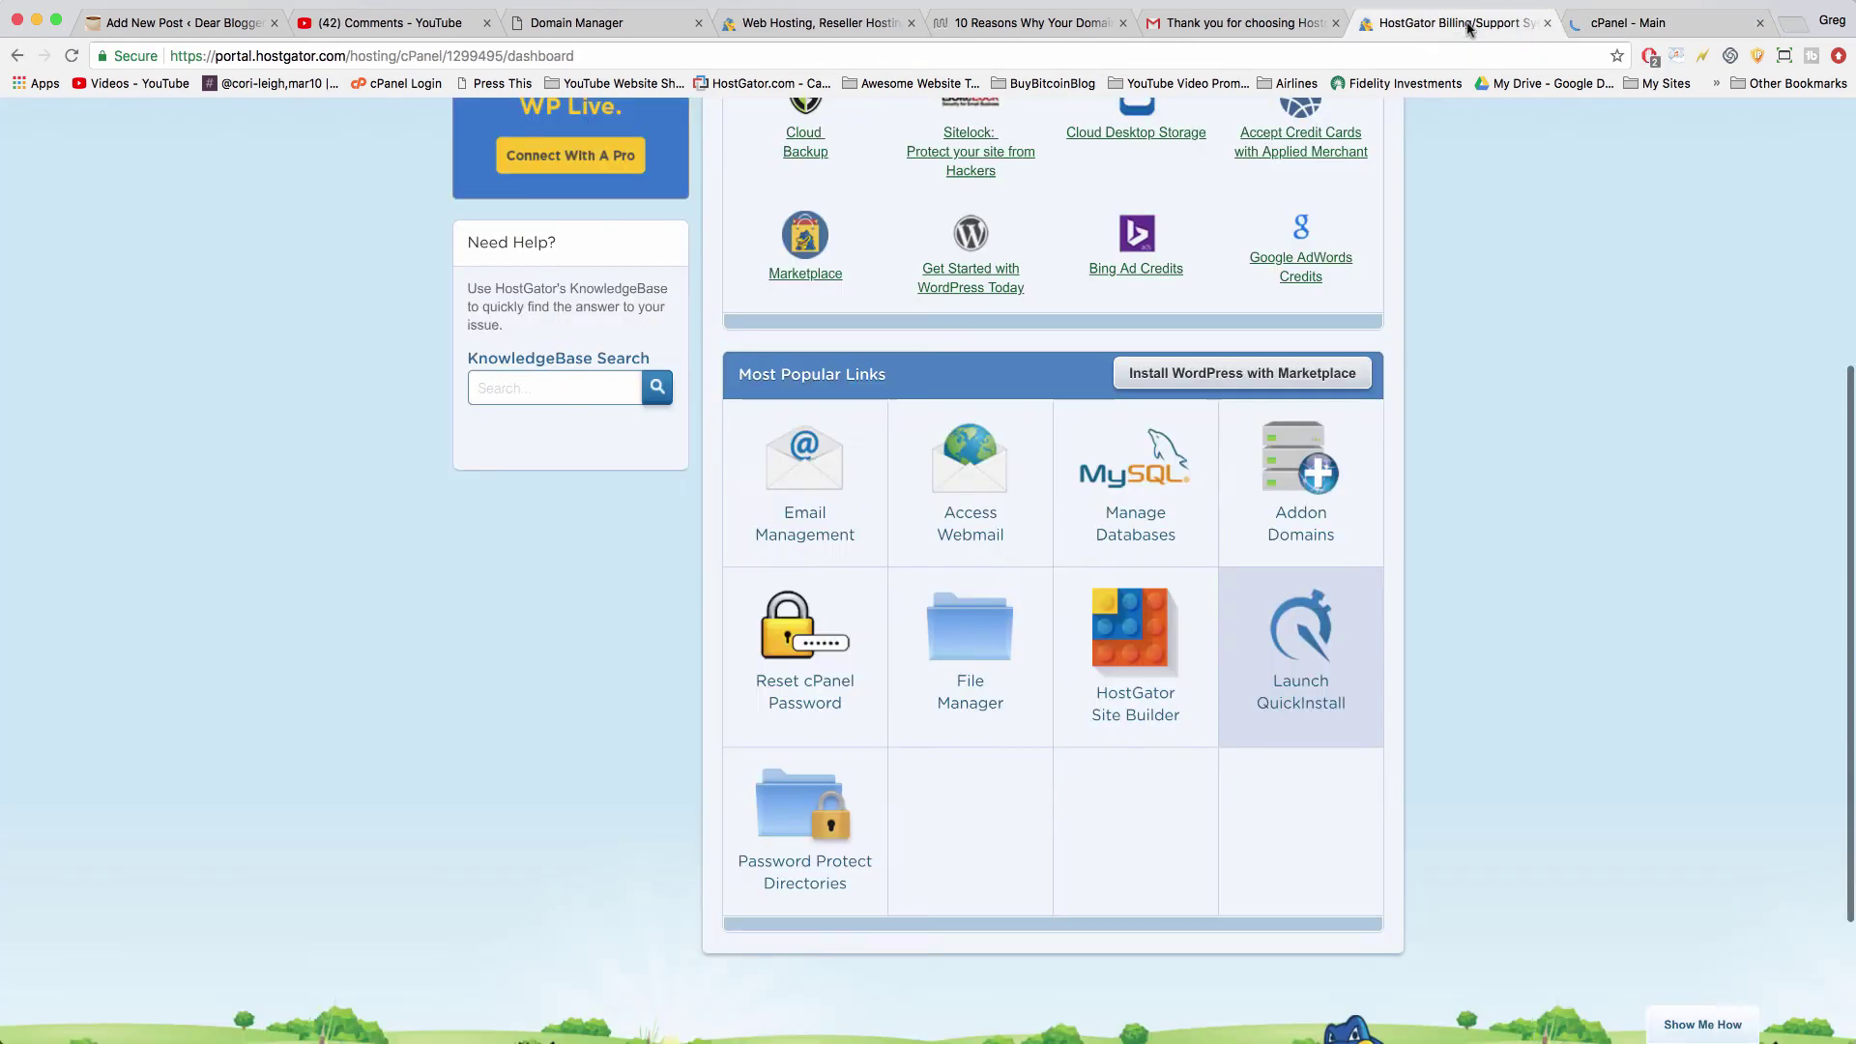
pyautogui.scroll(3, 1064, 493)
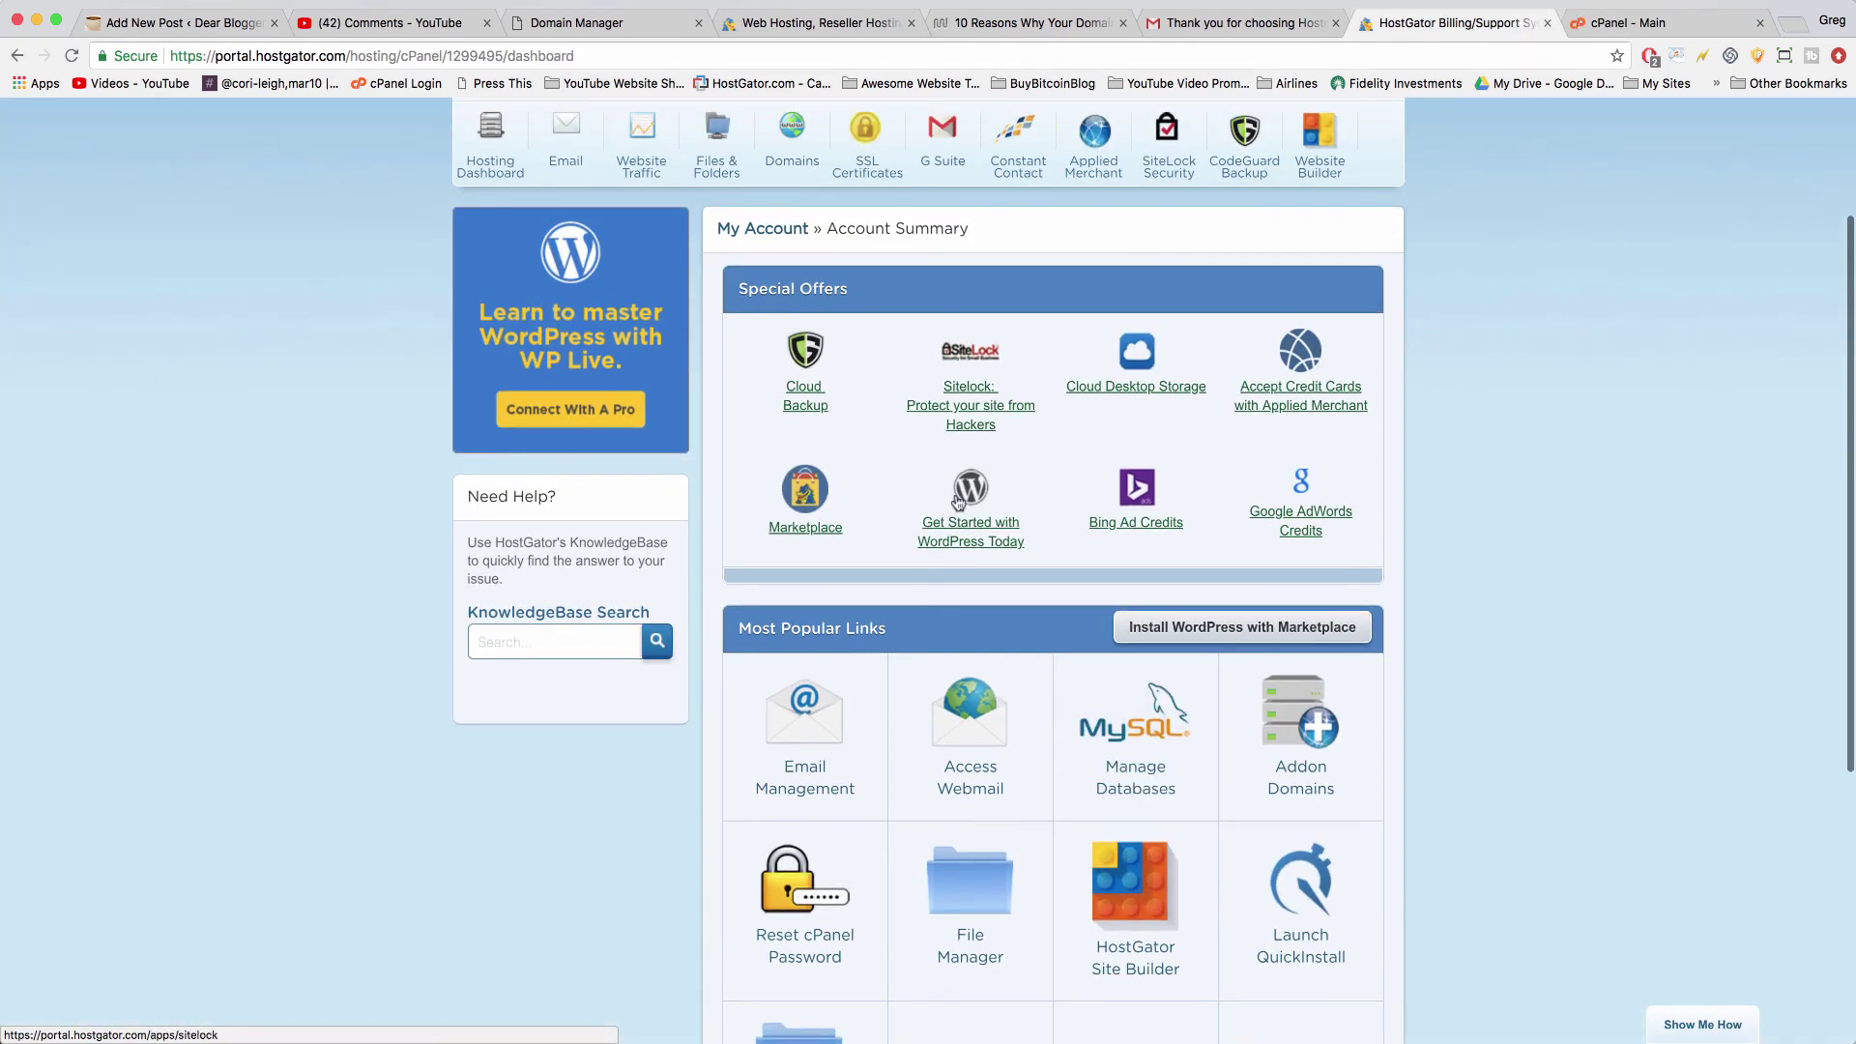
pyautogui.click(1694, 23)
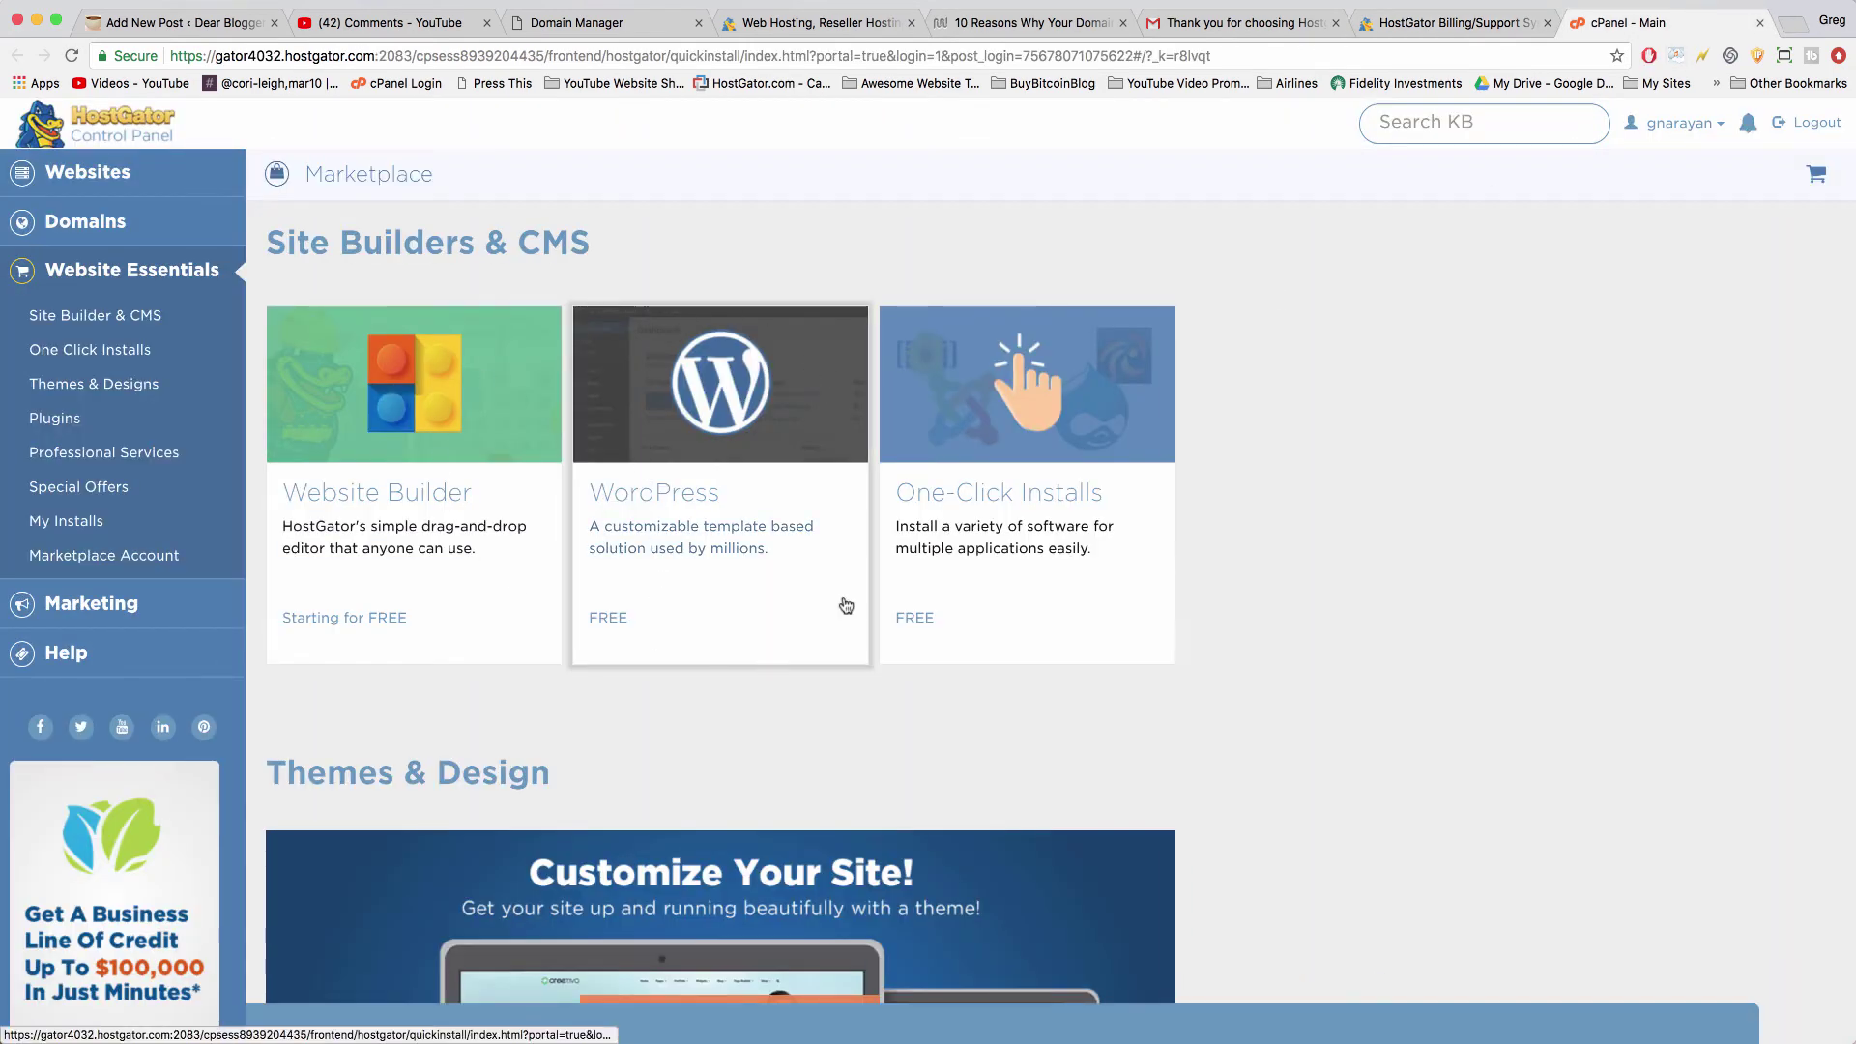
# - Begin a WordPress install on buybitcoinblog.com and continue to its settings form
pyautogui.click(643, 395)
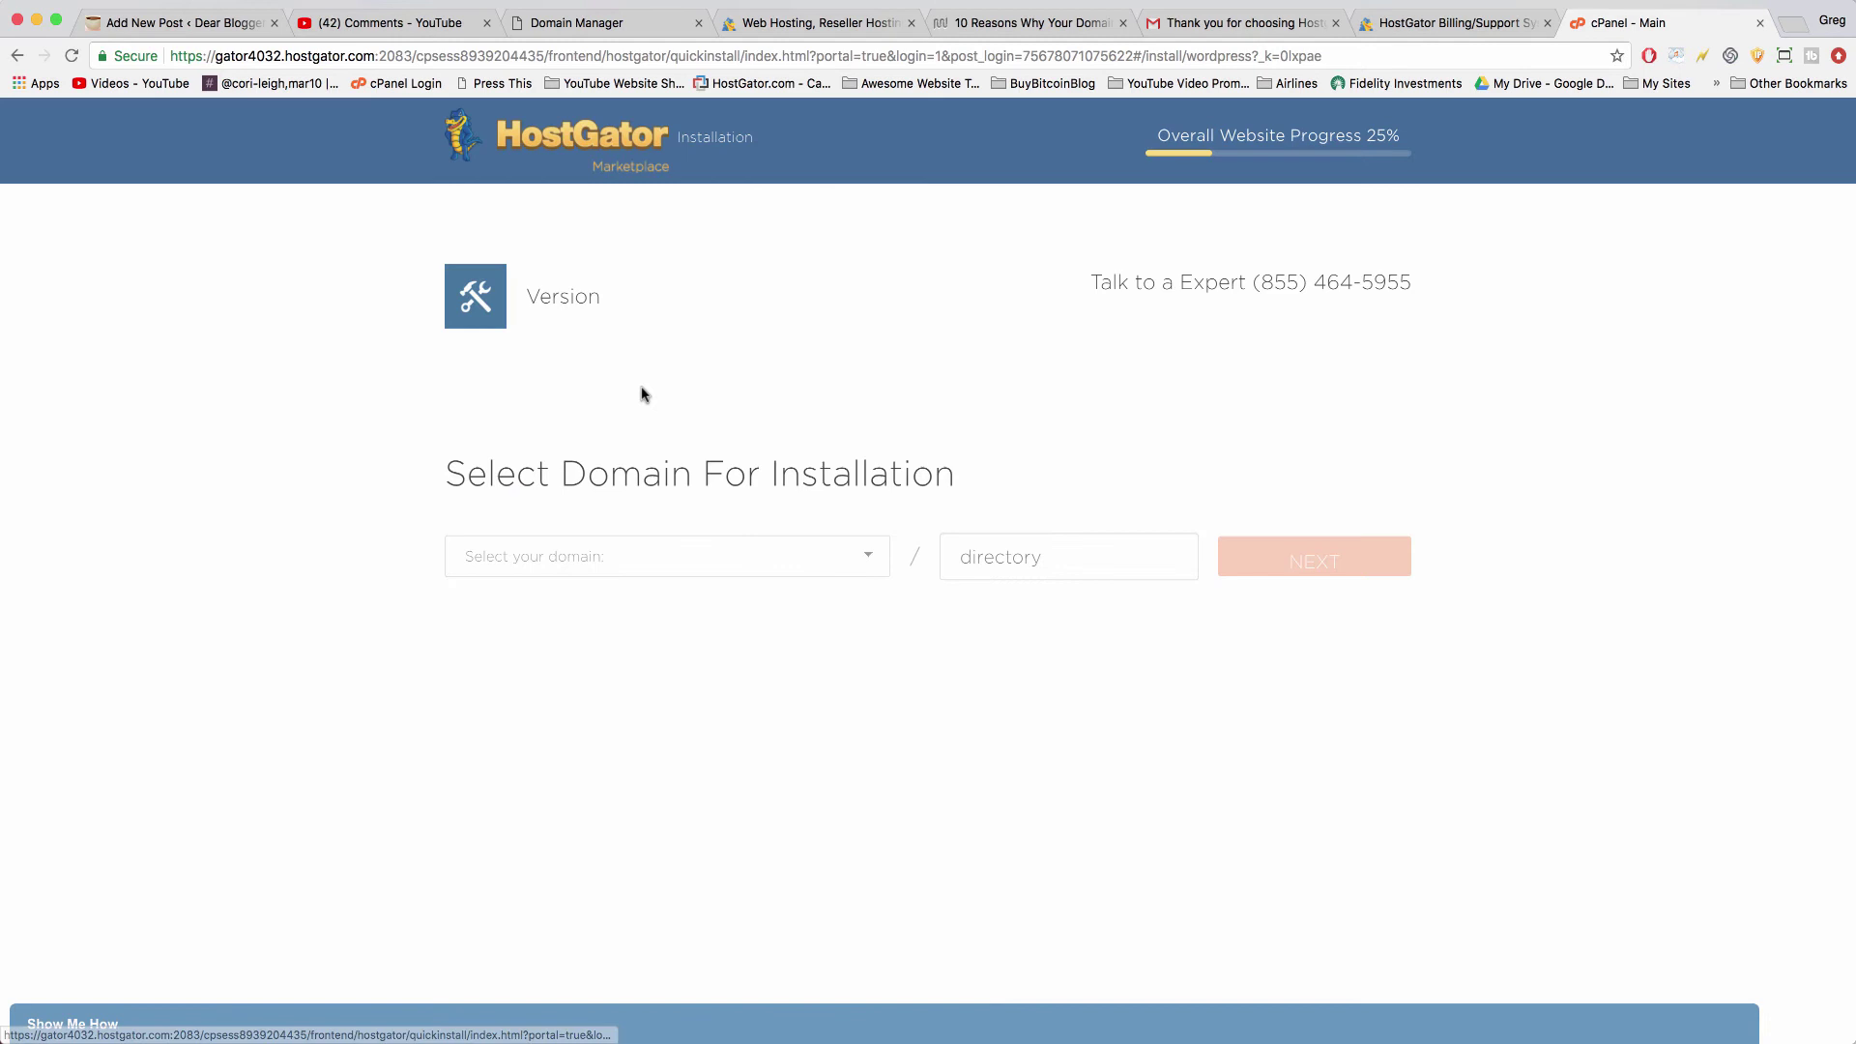
pyautogui.click(870, 583)
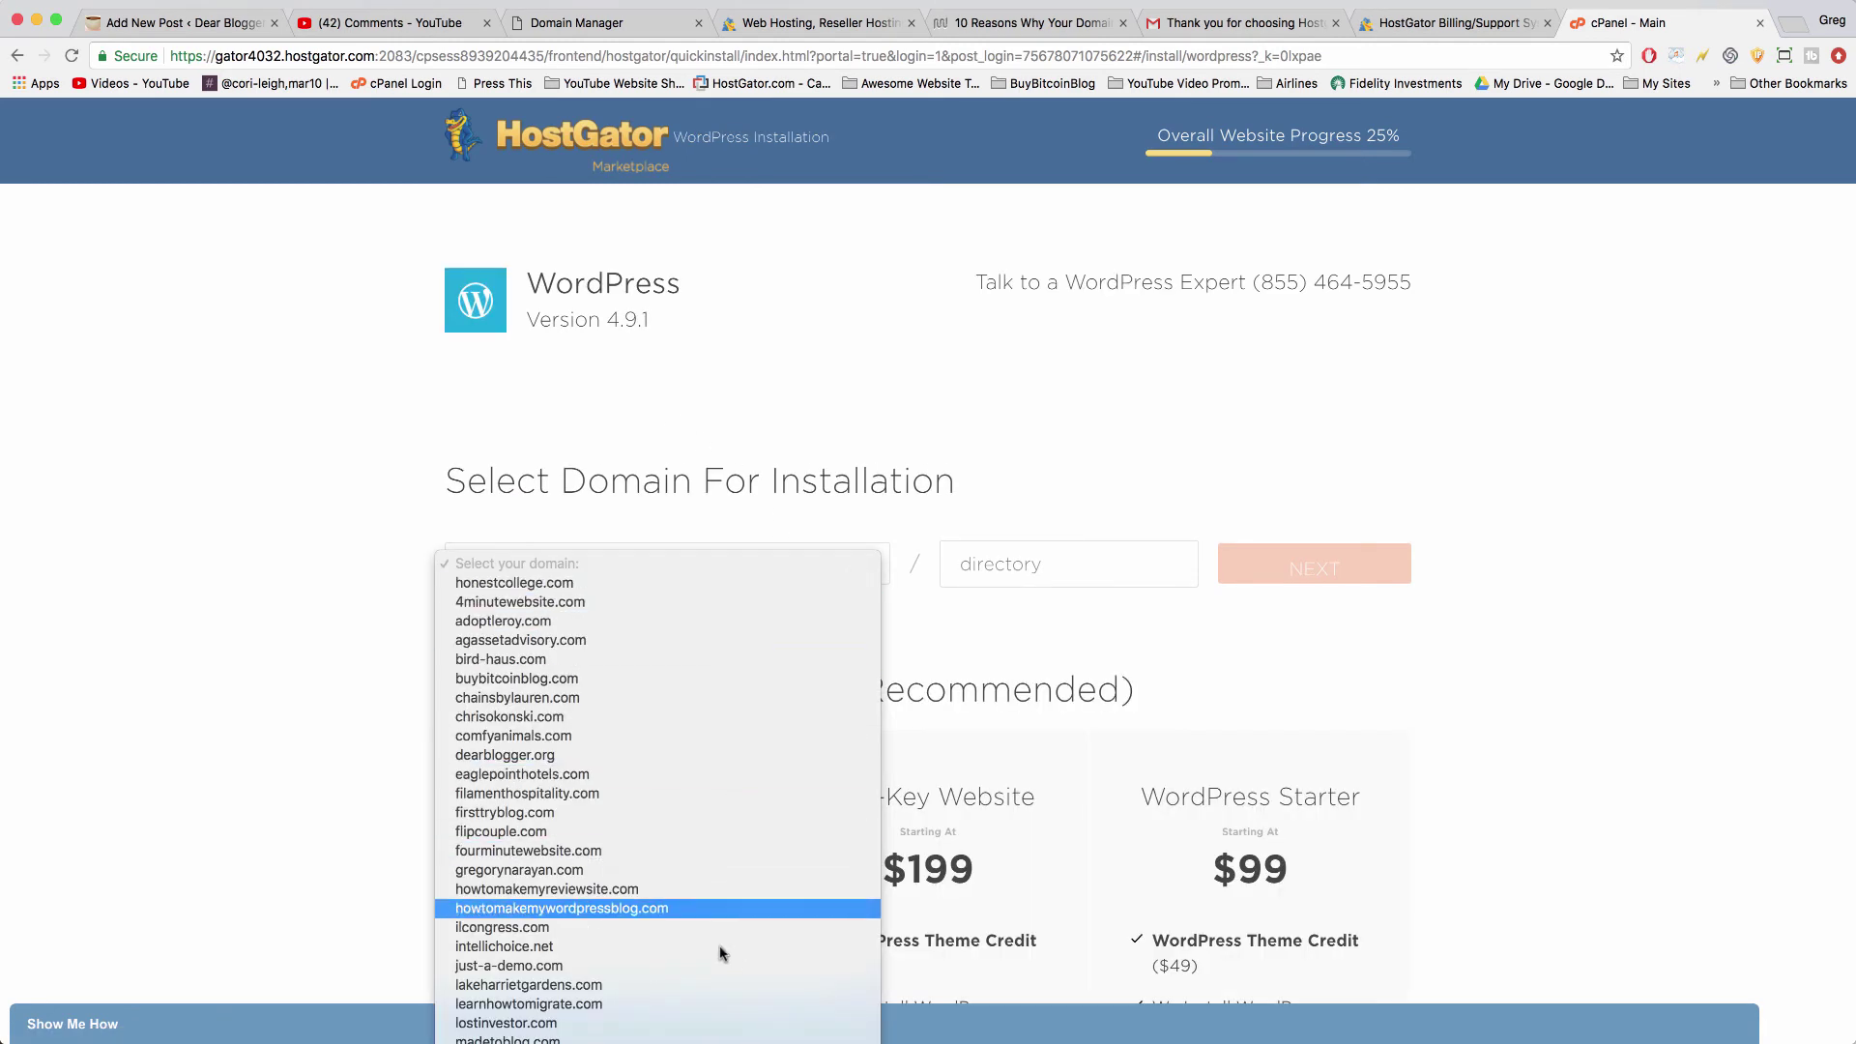
pyautogui.click(785, 18)
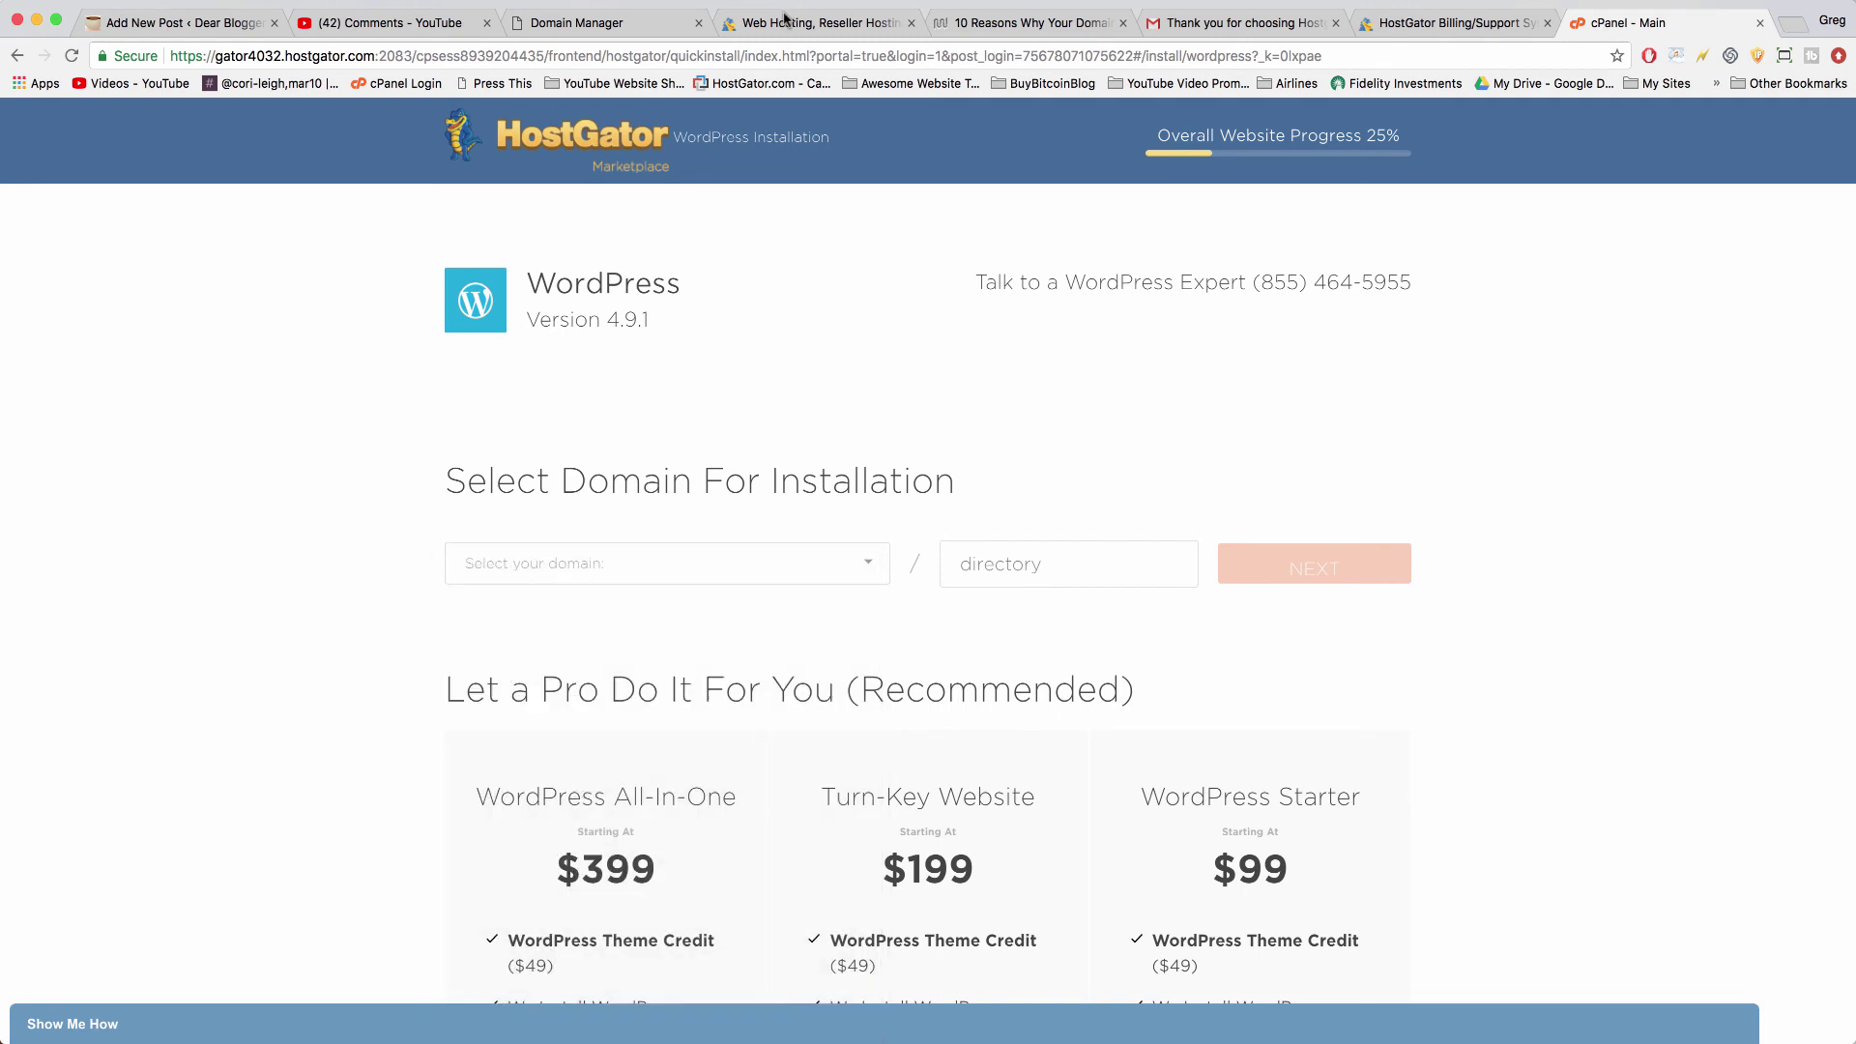
pyautogui.click(870, 573)
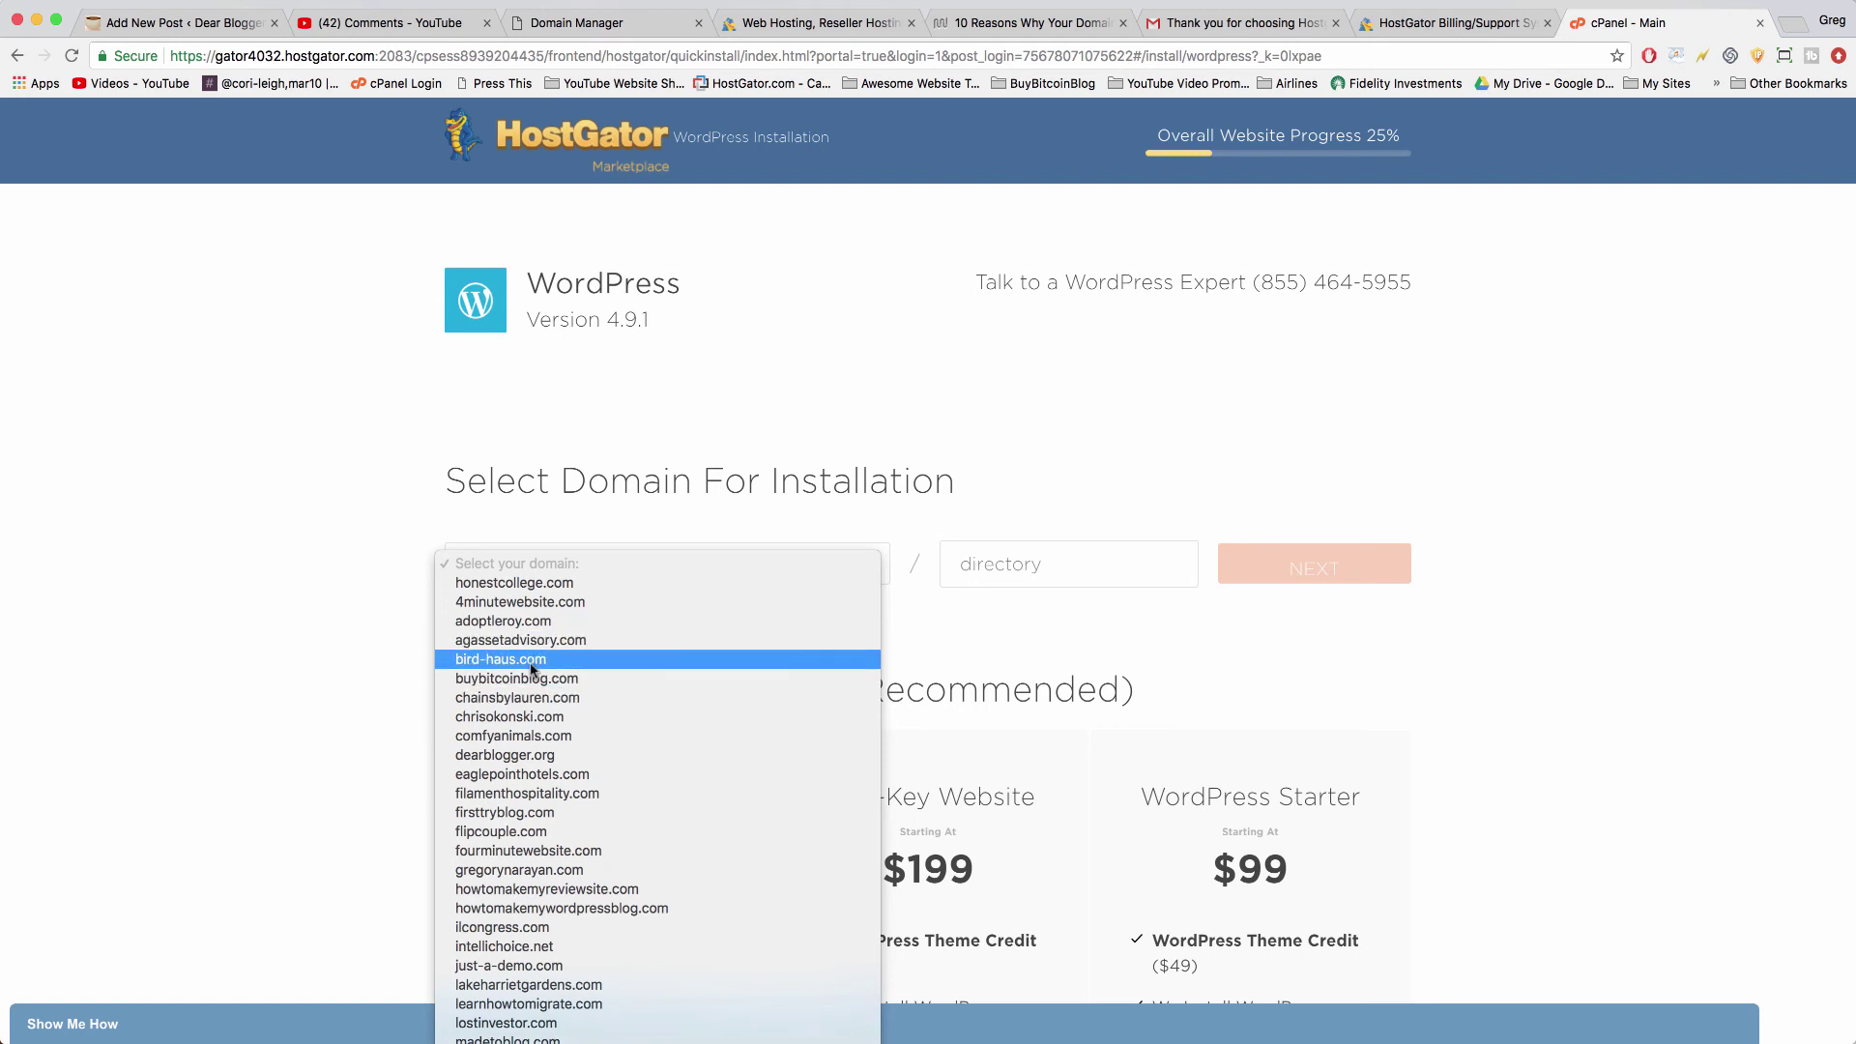
pyautogui.click(496, 679)
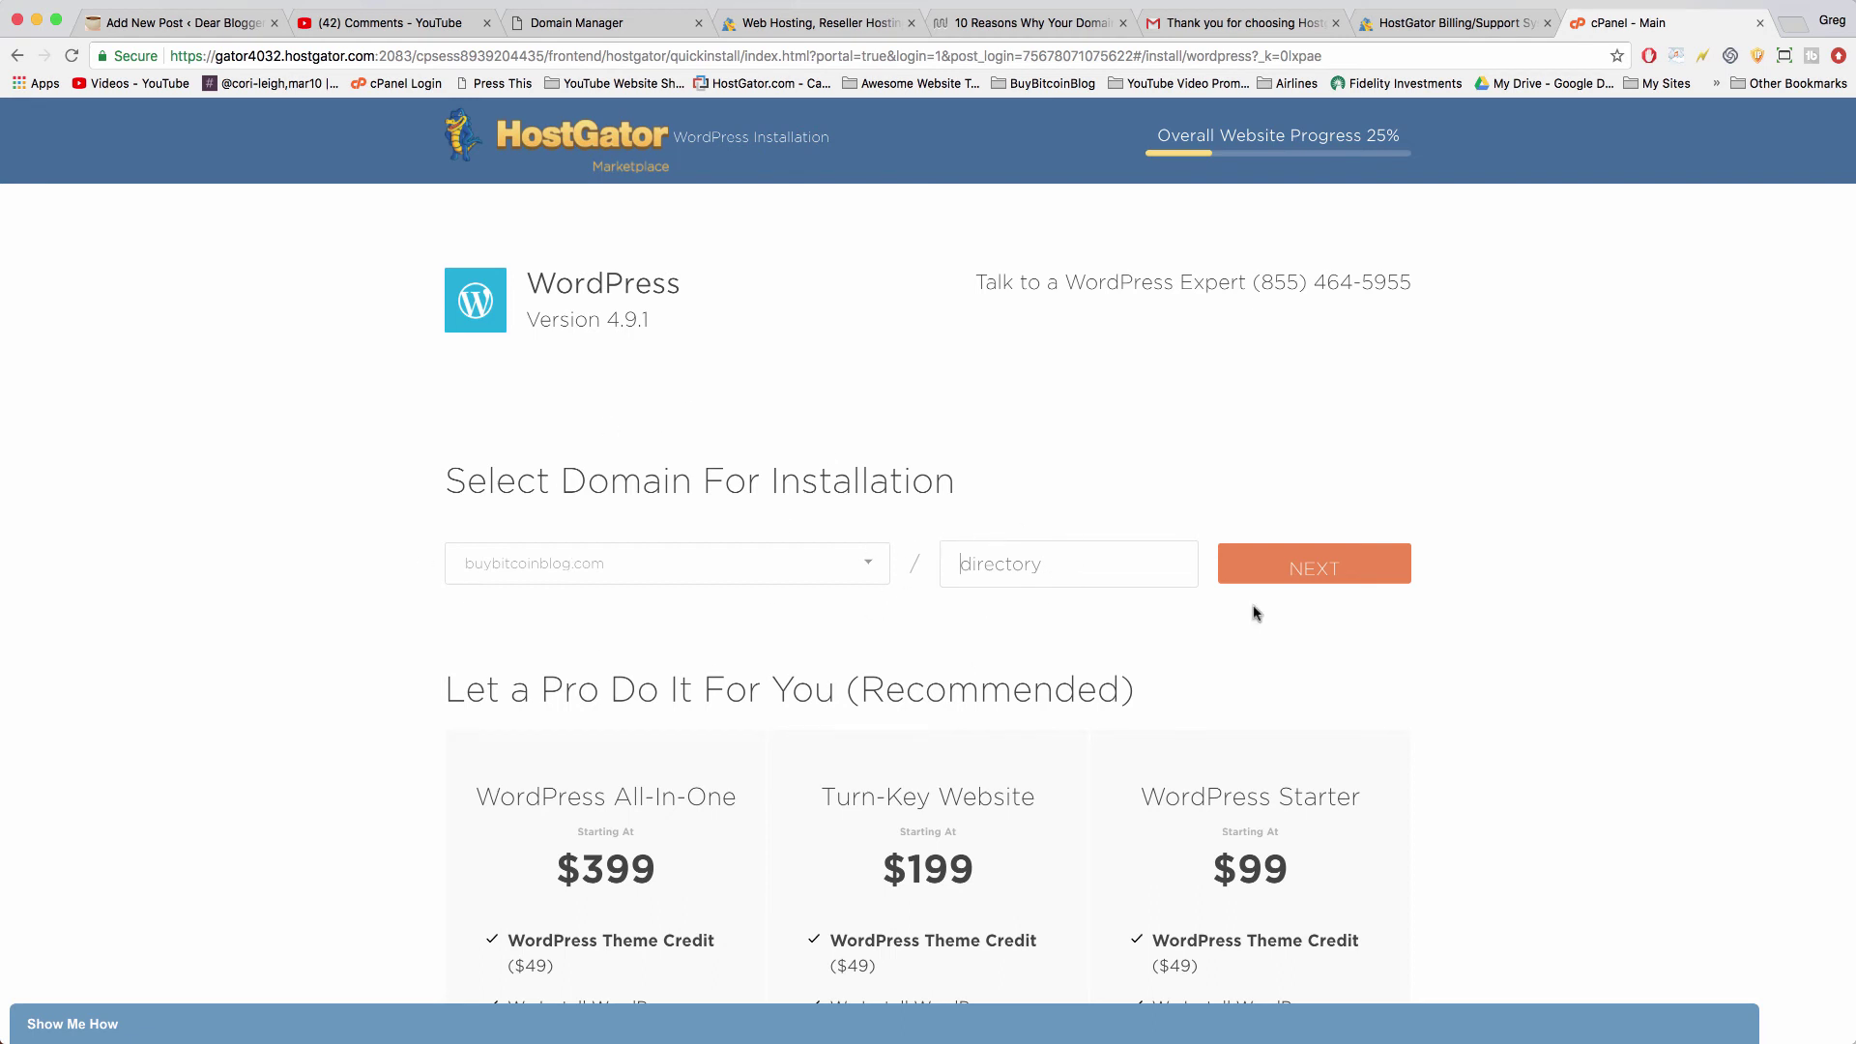
pyautogui.scroll(-2, 1327, 682)
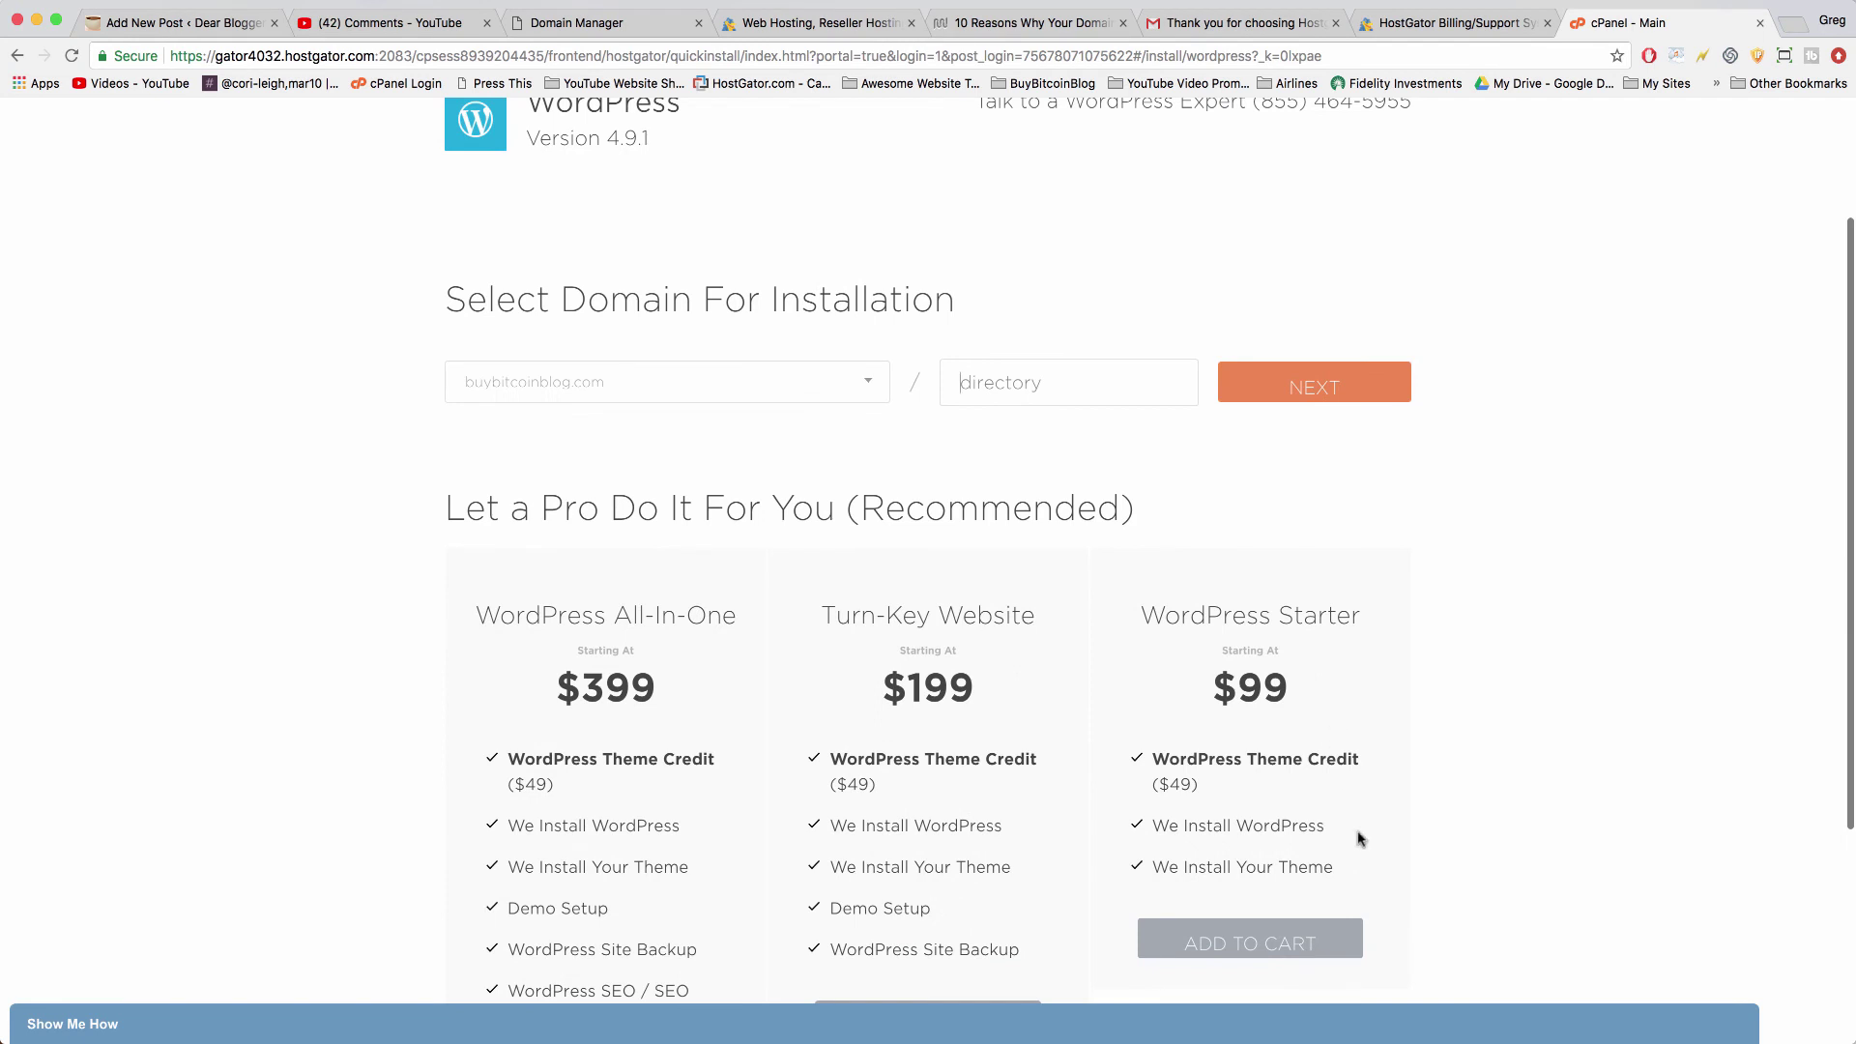
pyautogui.scroll(2, 1031, 809)
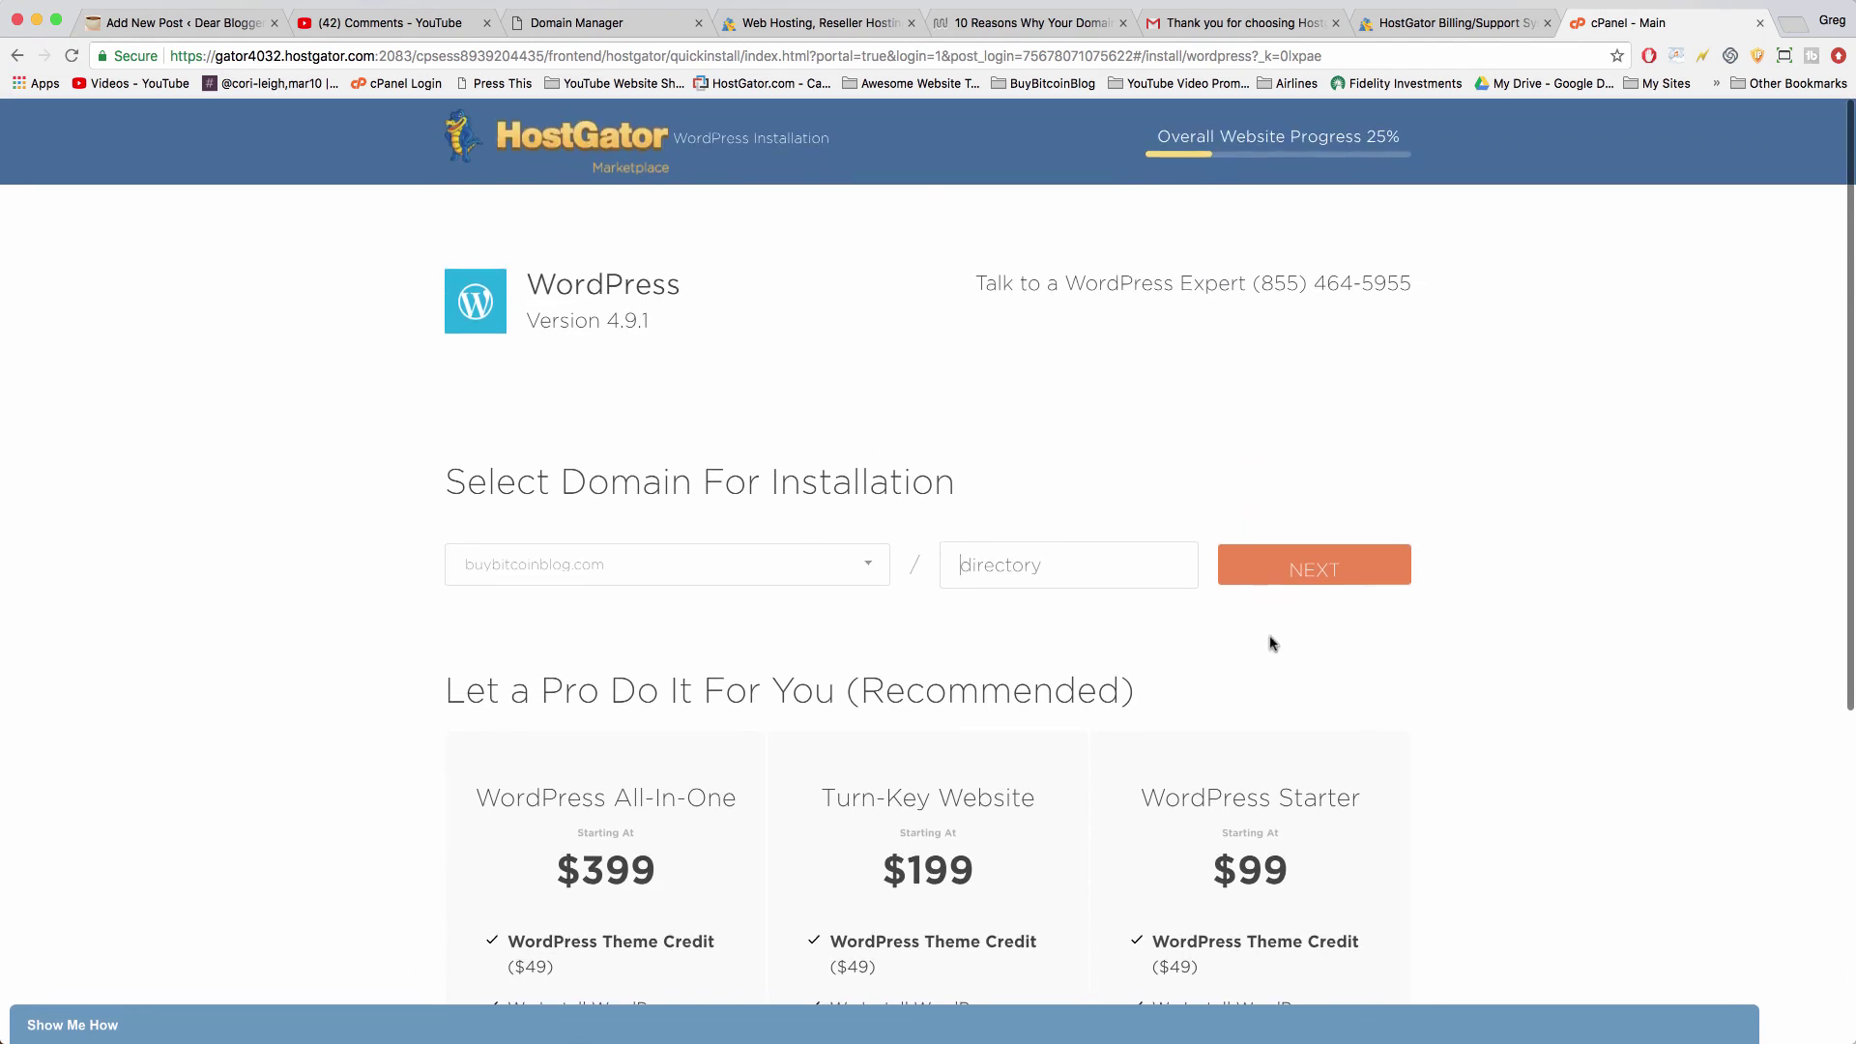
pyautogui.click(1337, 563)
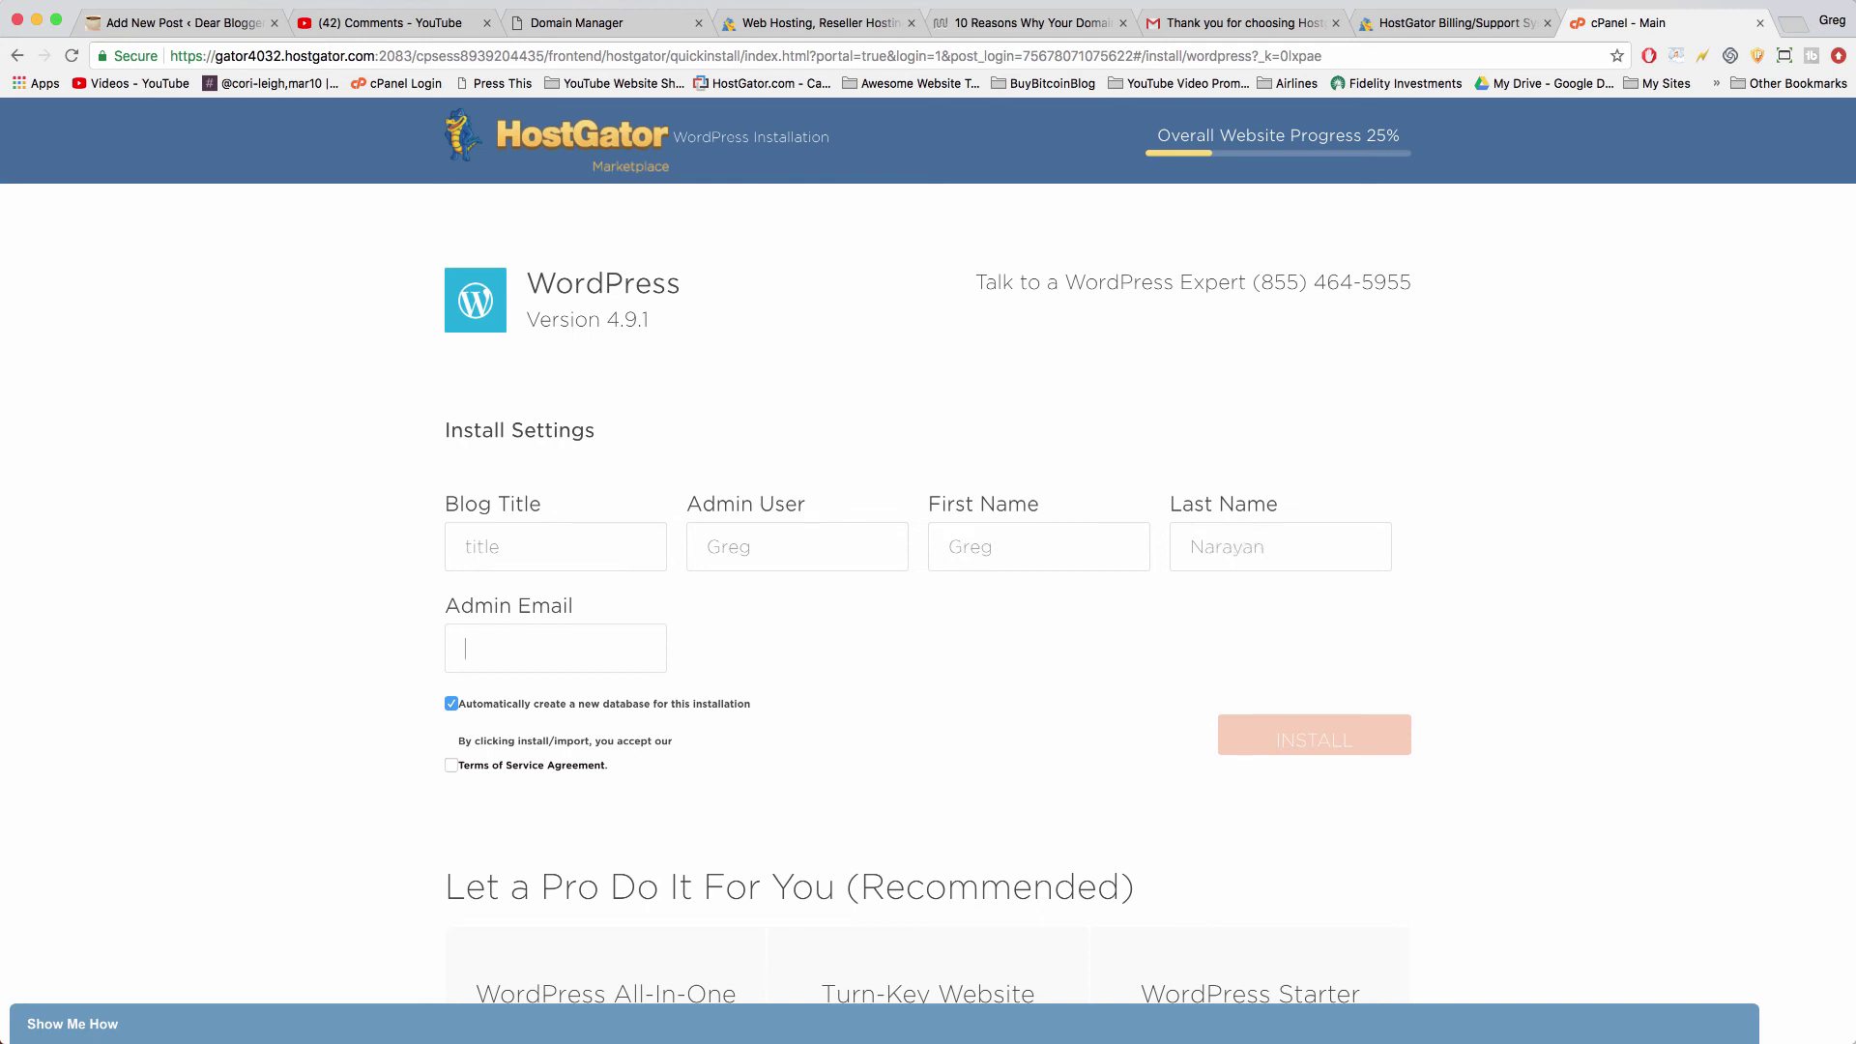
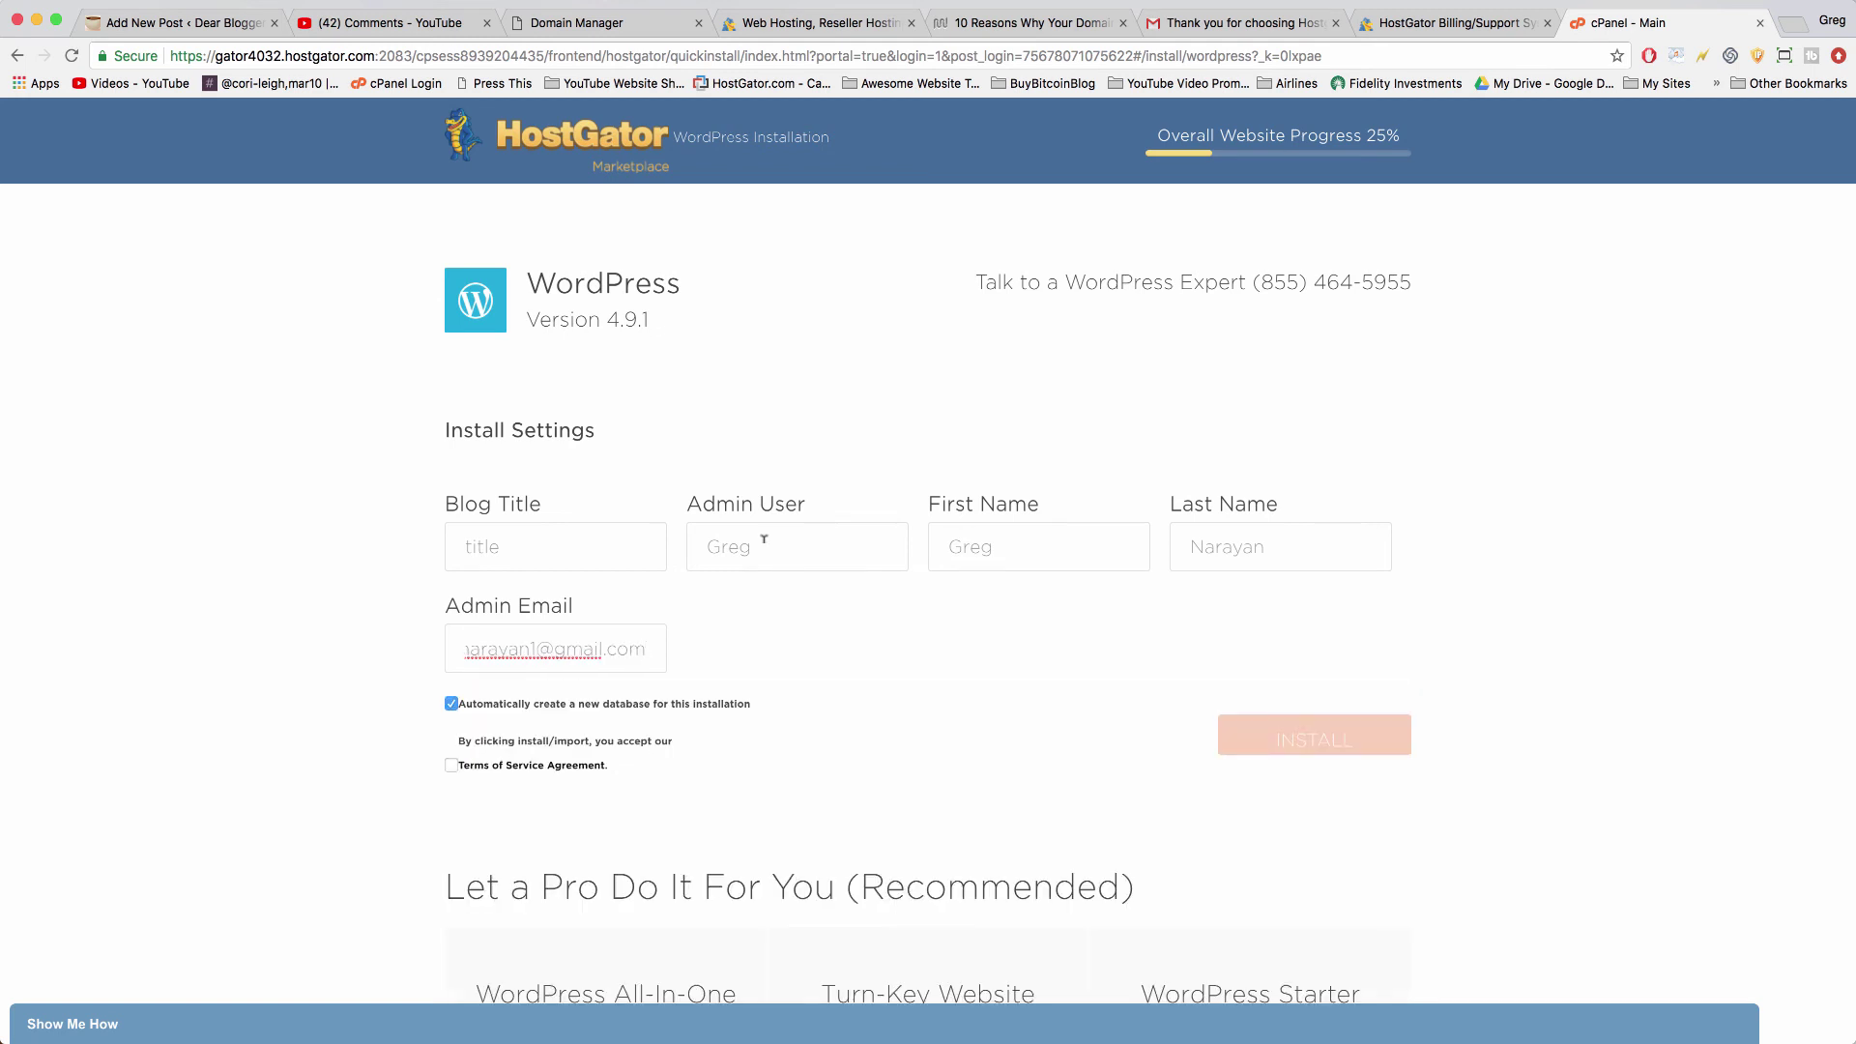
# - Enter the admin e-mail address in the install form and accept the Terms of Service Agreement
pyautogui.click(383, 641)
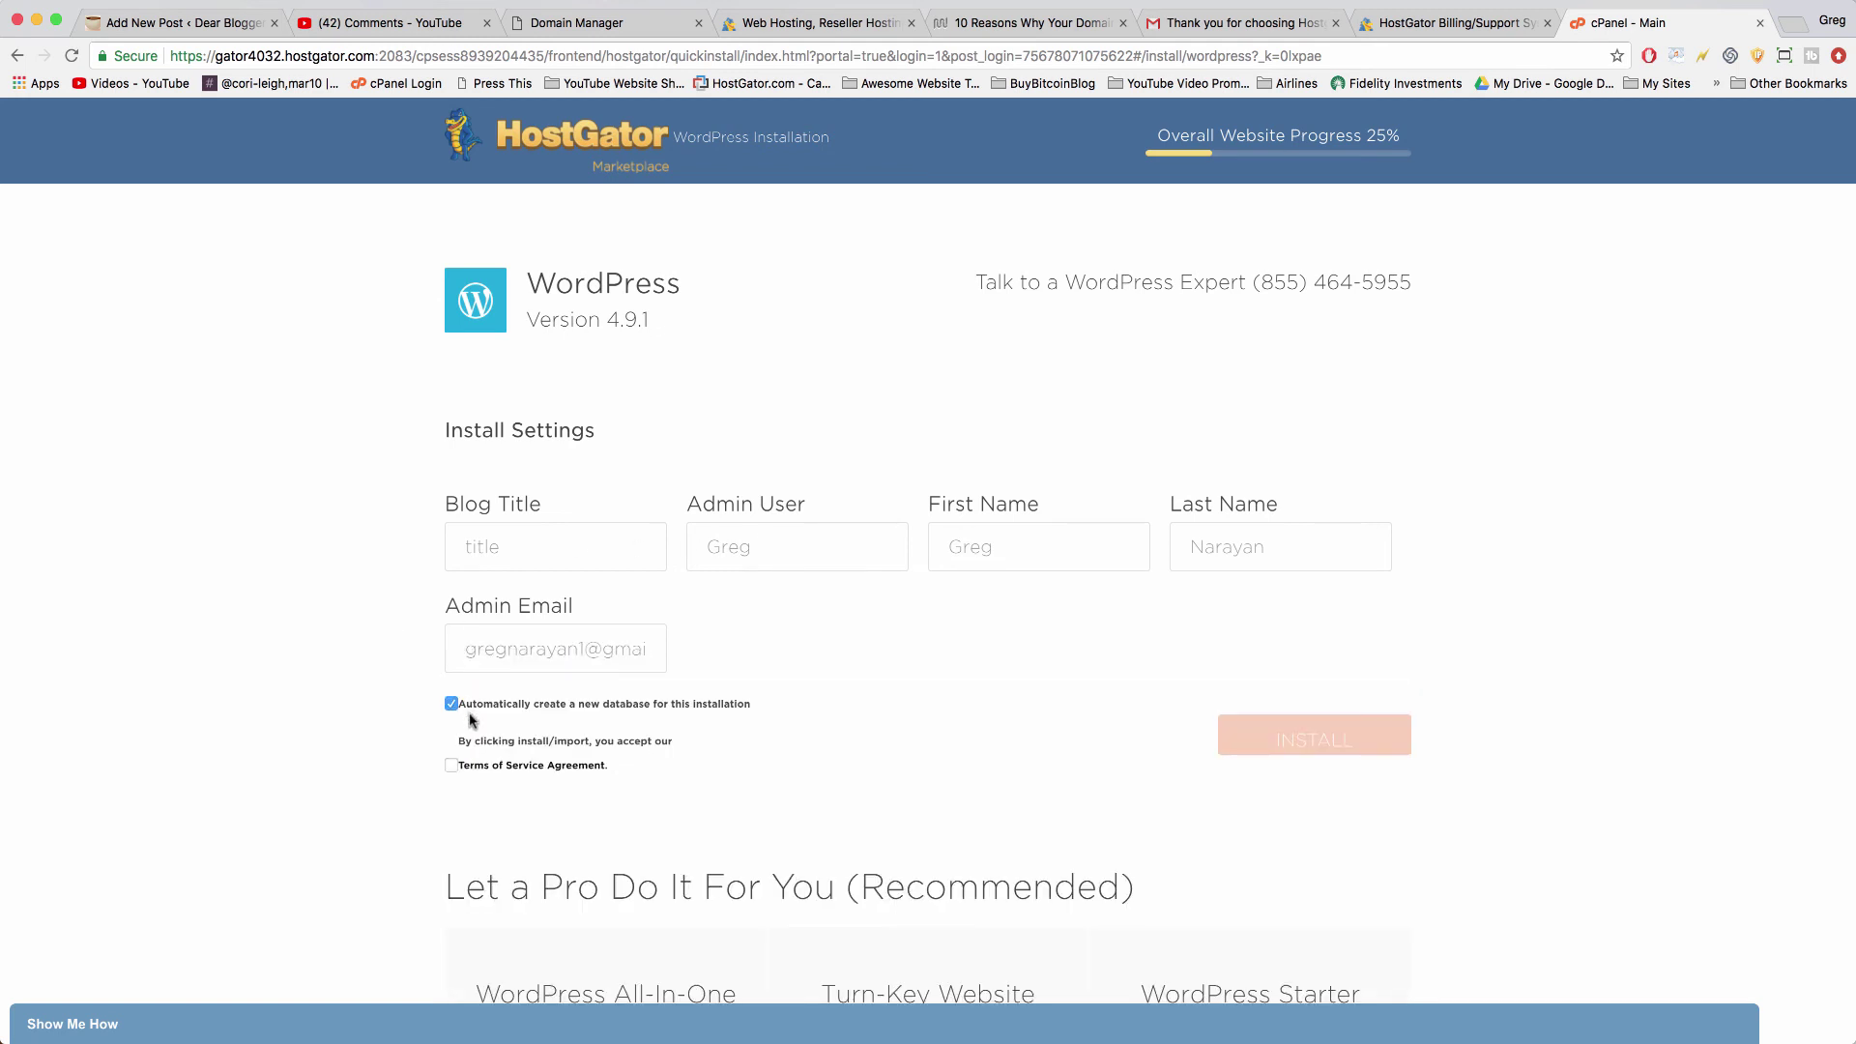
pyautogui.click(453, 766)
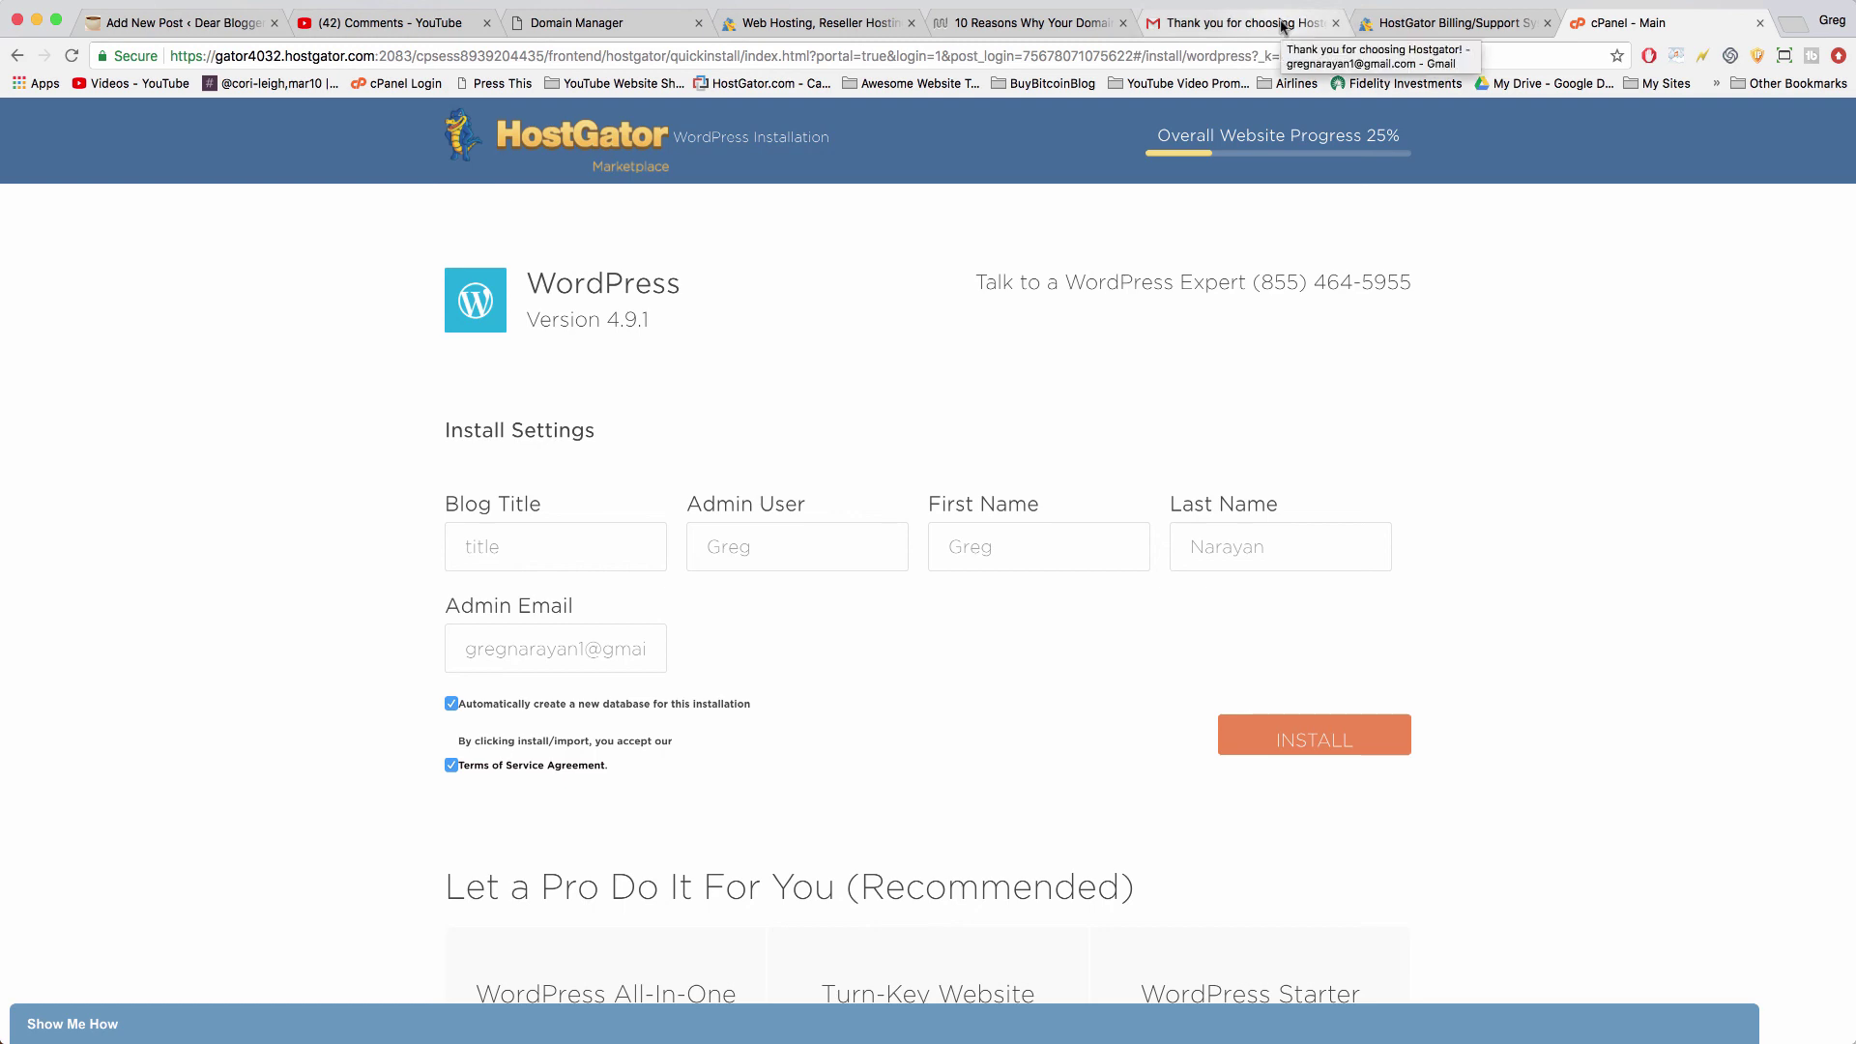
# - Review the 'Install Complete' email's login details for setupawordpresswebsite.com in Gmail, then return to the Customer Portal
pyautogui.click(1282, 27)
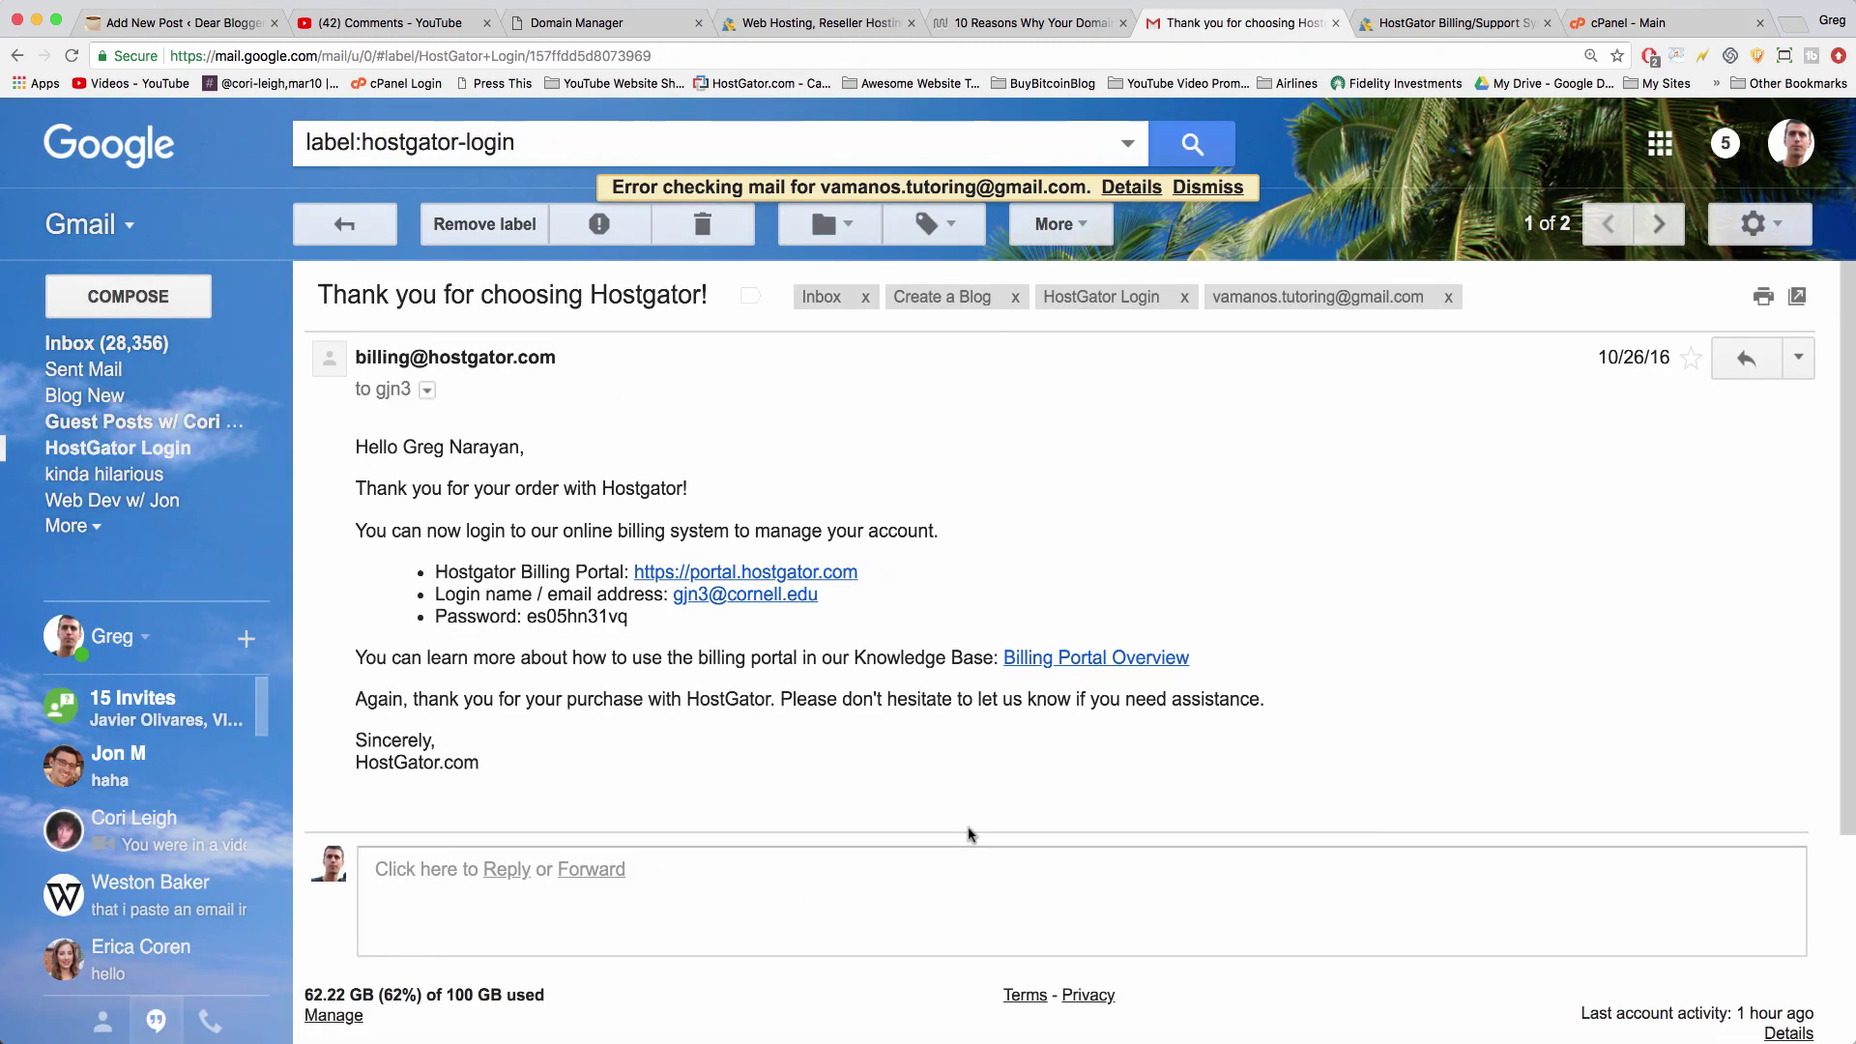
pyautogui.tripleClick(323, 135)
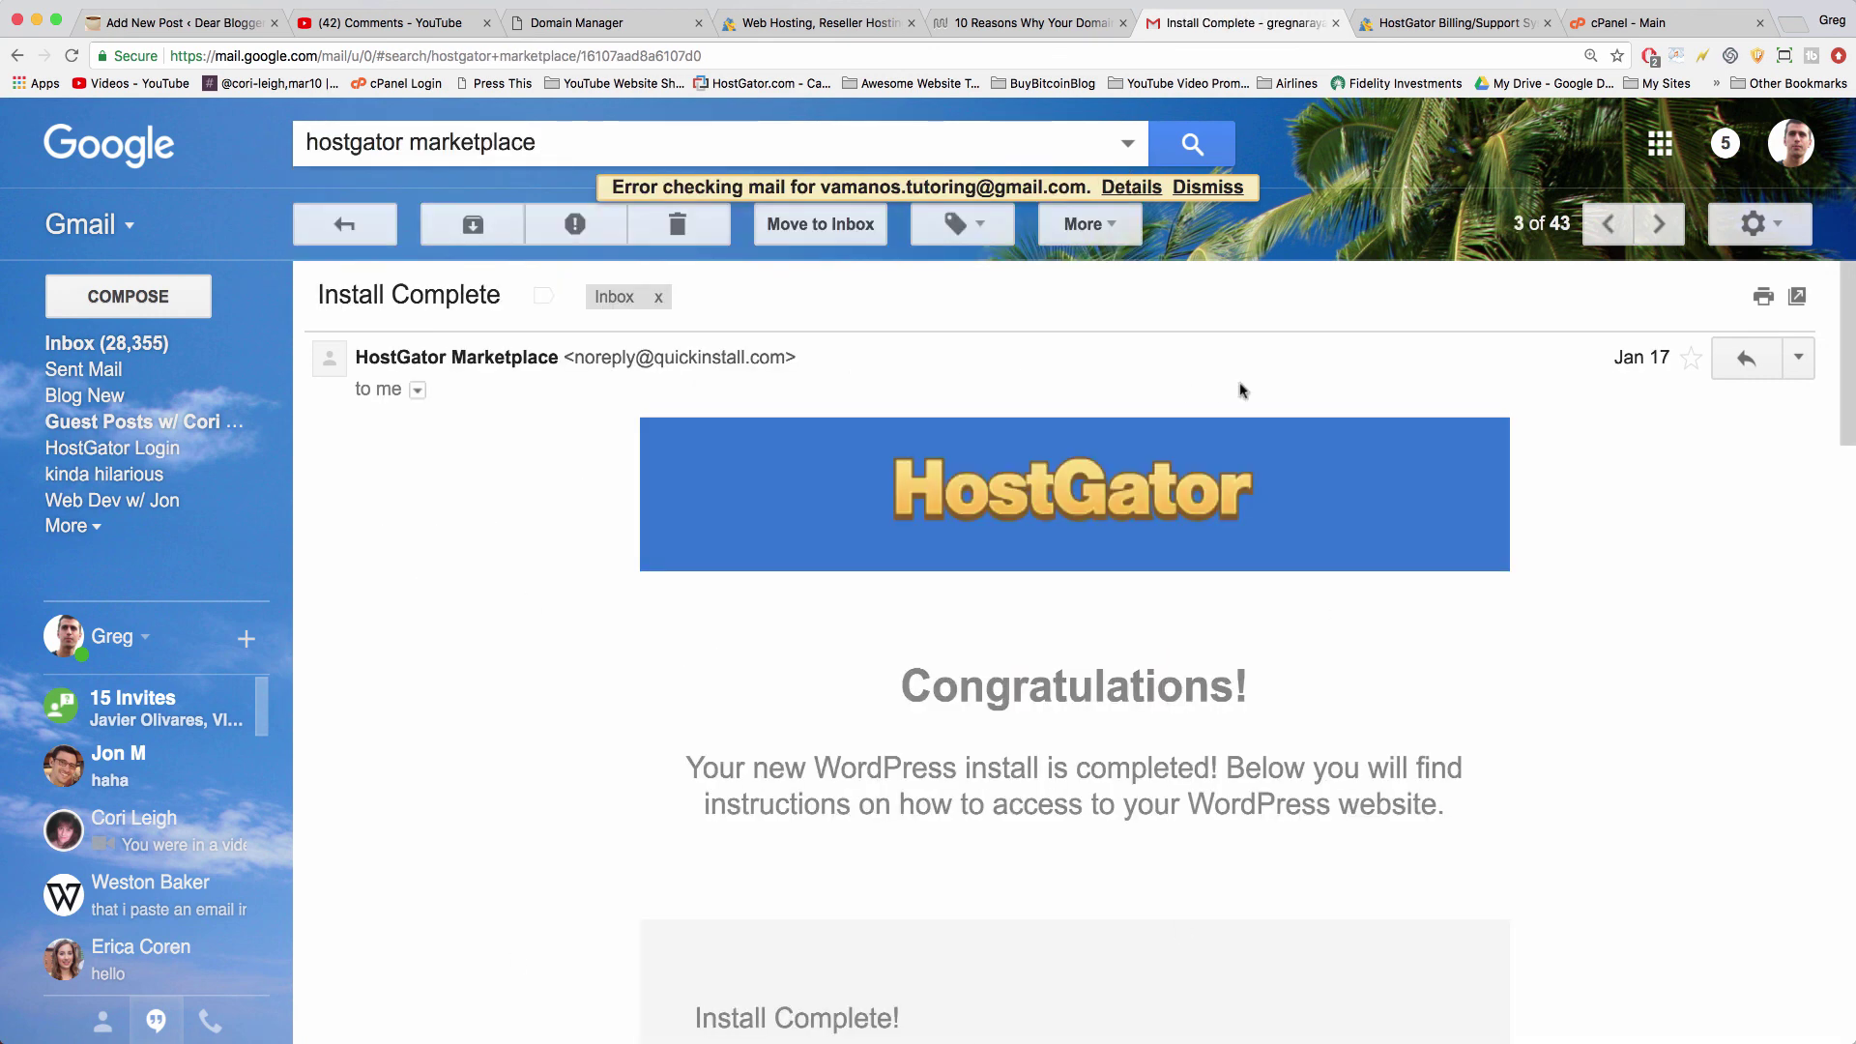
pyautogui.scroll(-2, 853, 333)
pyautogui.scroll(-5, 853, 333)
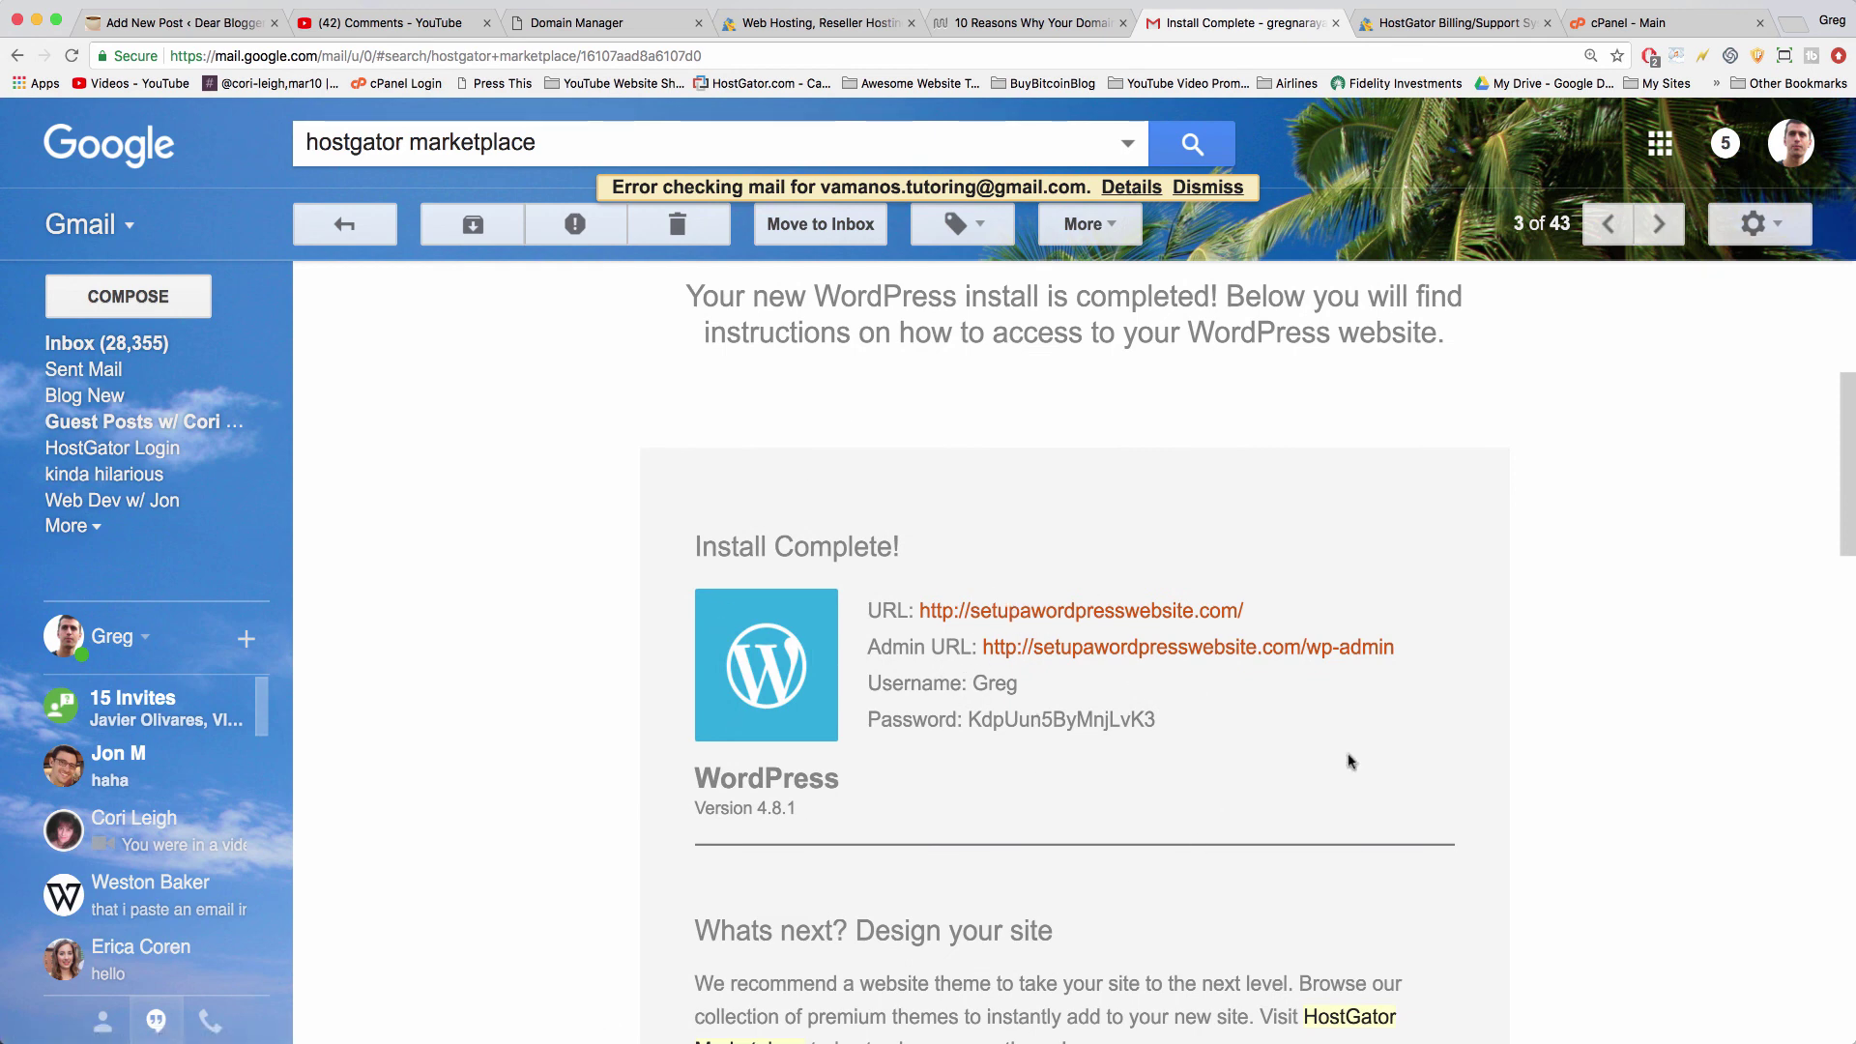
pyautogui.hotkey('ctrl', 'Tab')
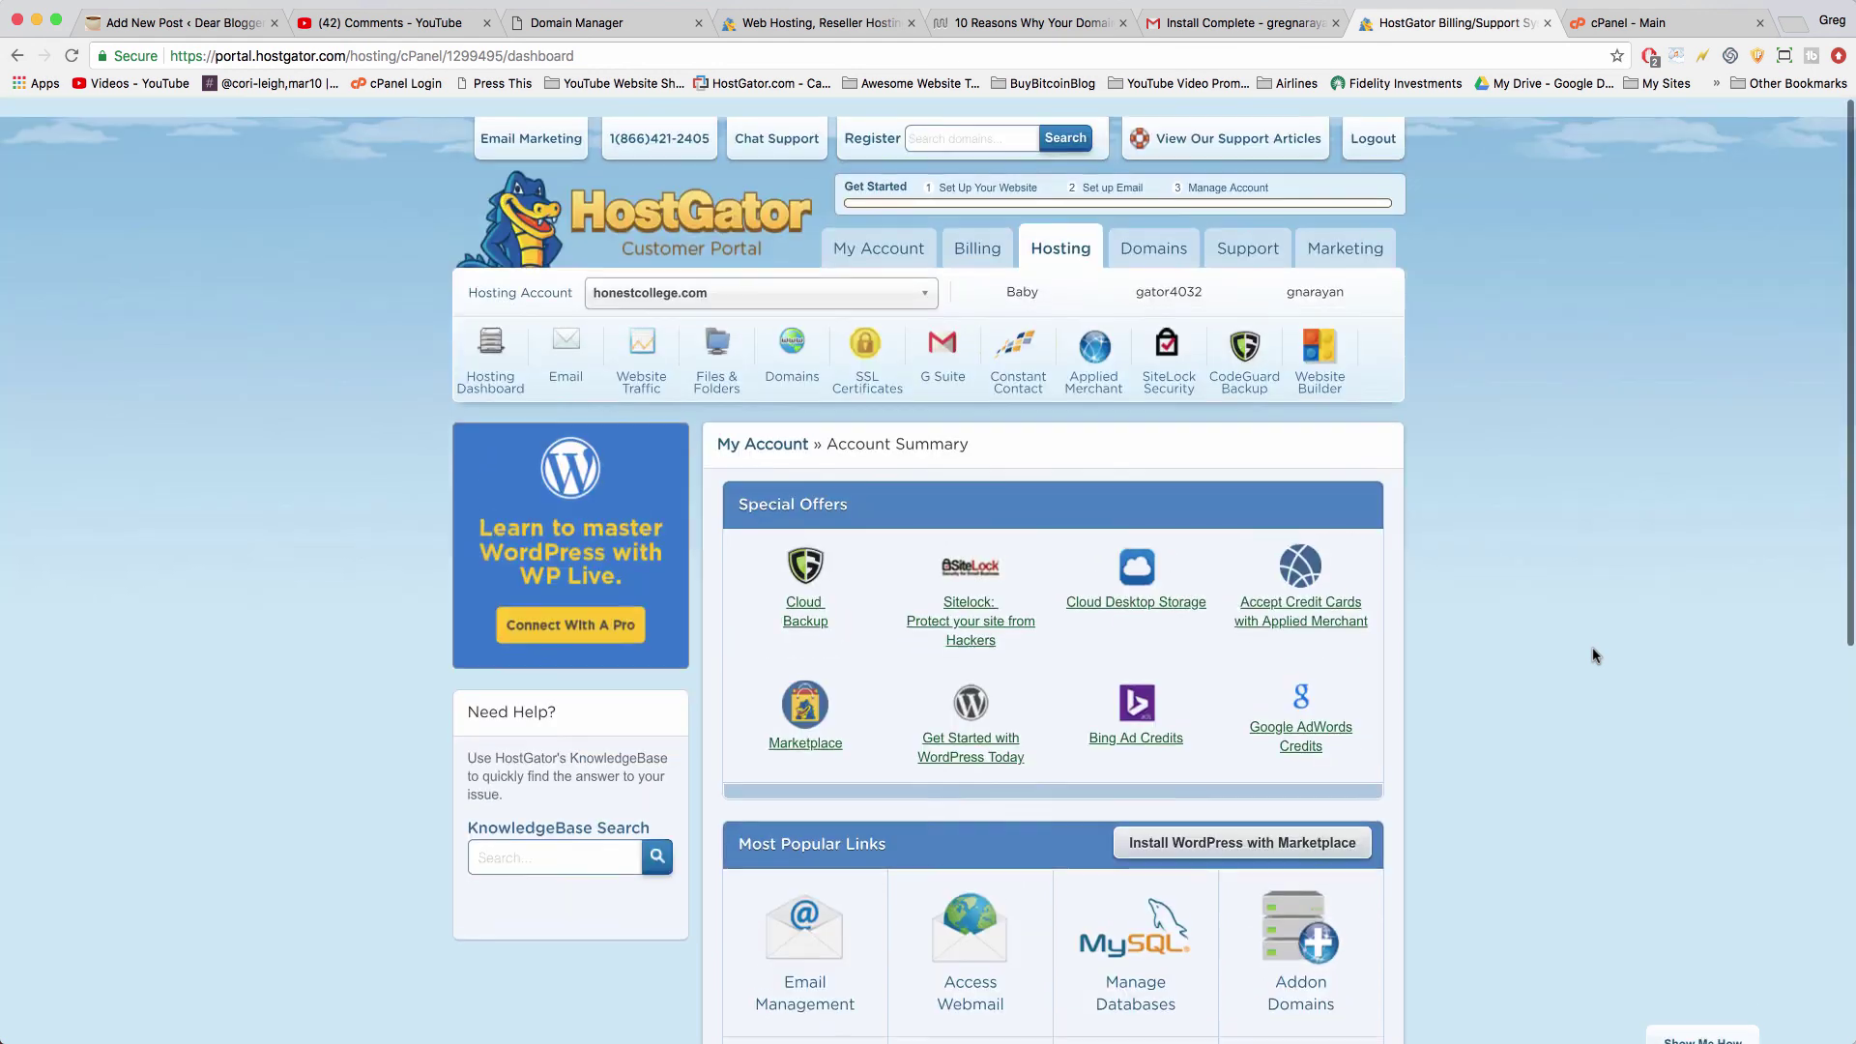
# - Switch to the YouTube comments page showing viewers' recent WordPress and hosting questions
pyautogui.press('super+2')
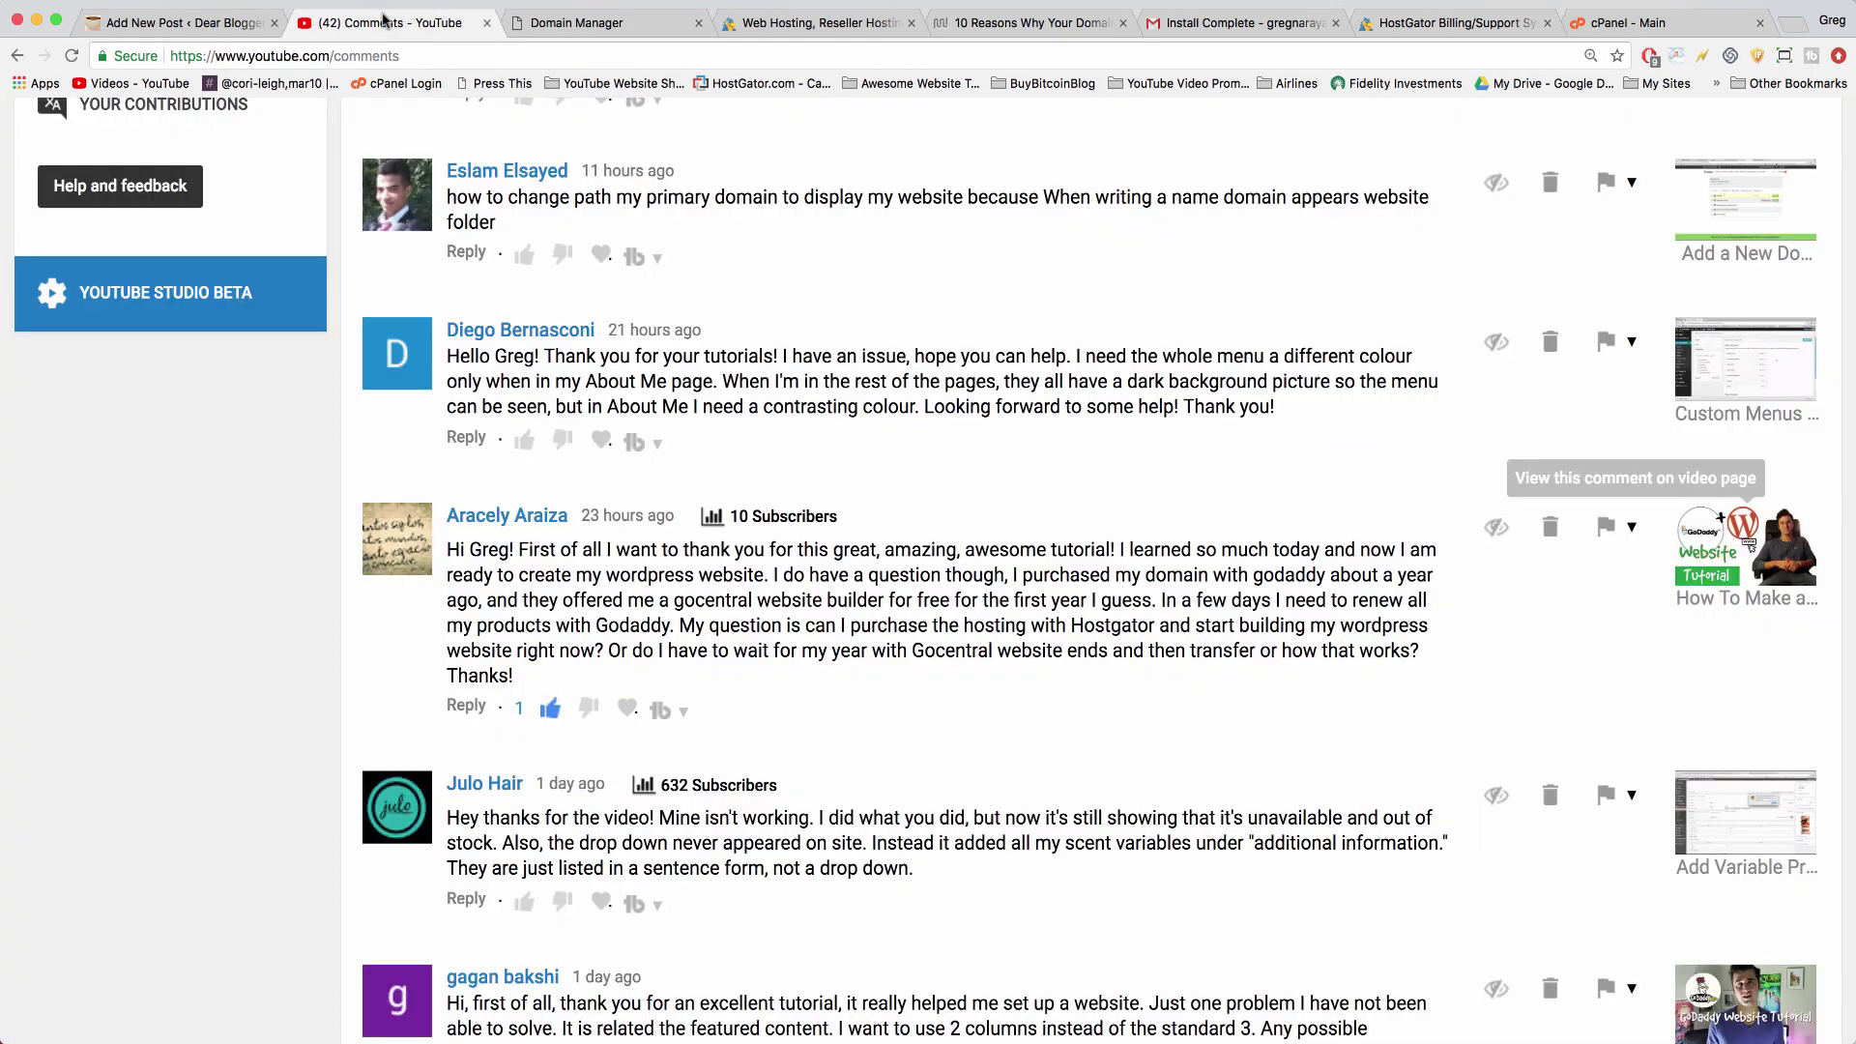